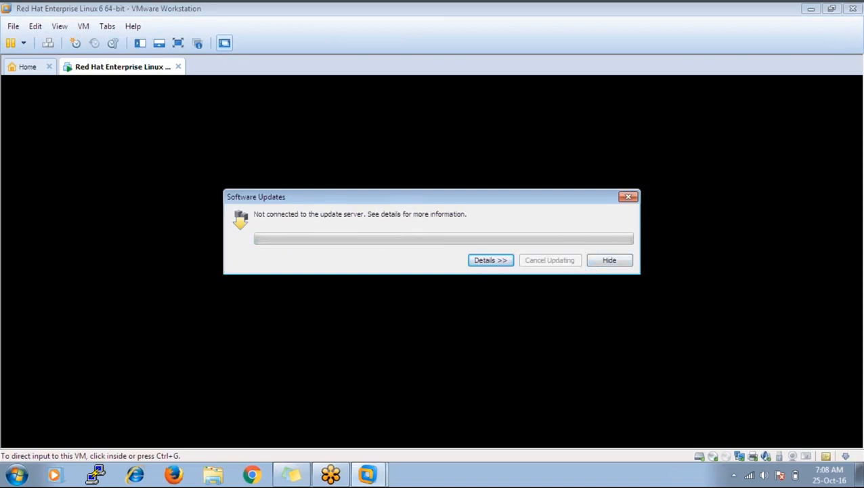
# - Close the update-server notice, raise the sound volume, and show the Red Hat VM full screen
pyautogui.click(627, 198)
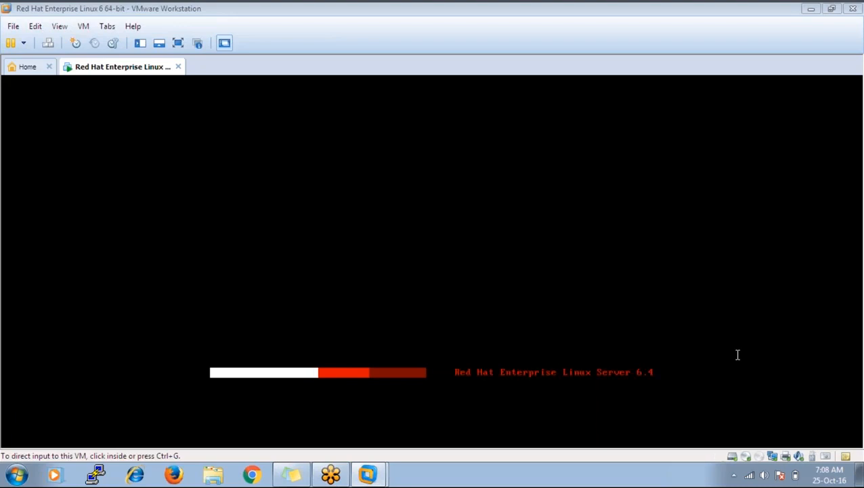
pyautogui.click(764, 474)
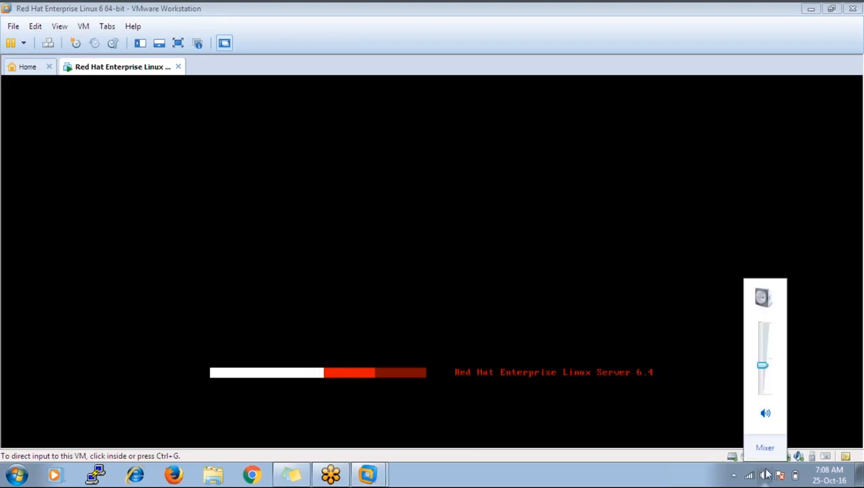
pyautogui.moveTo(762, 365)
pyautogui.mouseDown()
pyautogui.moveTo(762, 324)
pyautogui.moveTo(764, 359)
pyautogui.moveTo(764, 341)
pyautogui.moveTo(758, 350)
pyautogui.mouseUp()
pyautogui.click(592, 483)
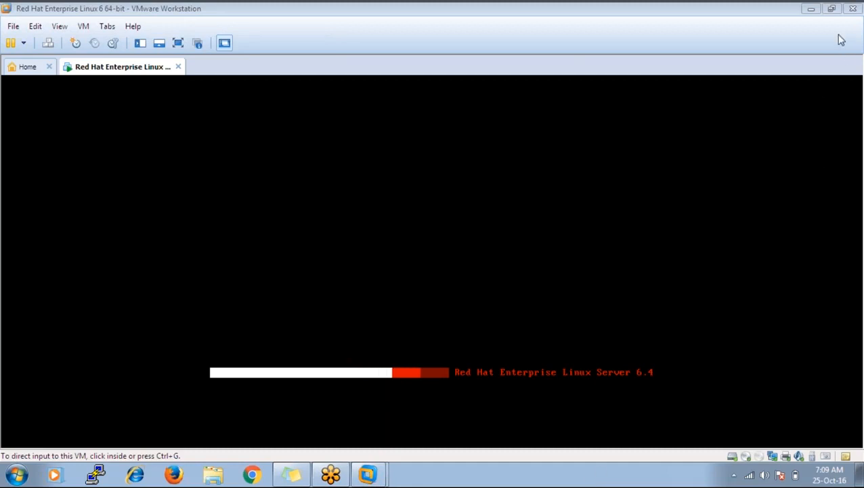
pyautogui.click(635, 13)
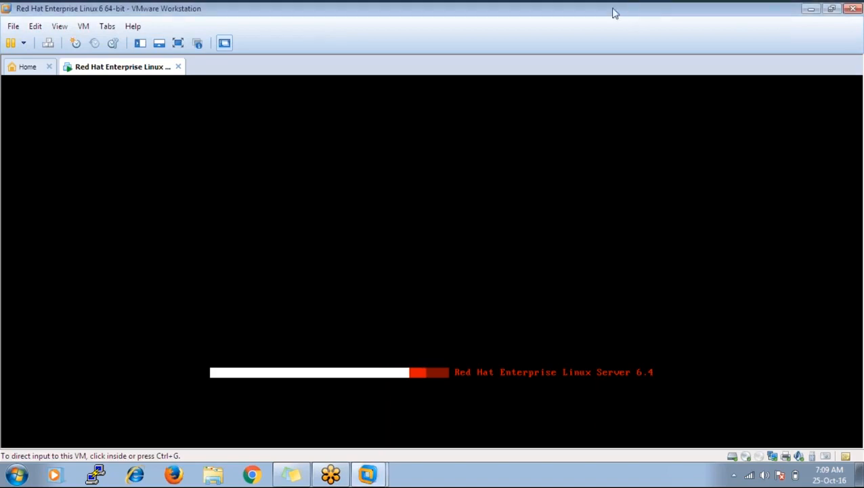
pyautogui.click(182, 44)
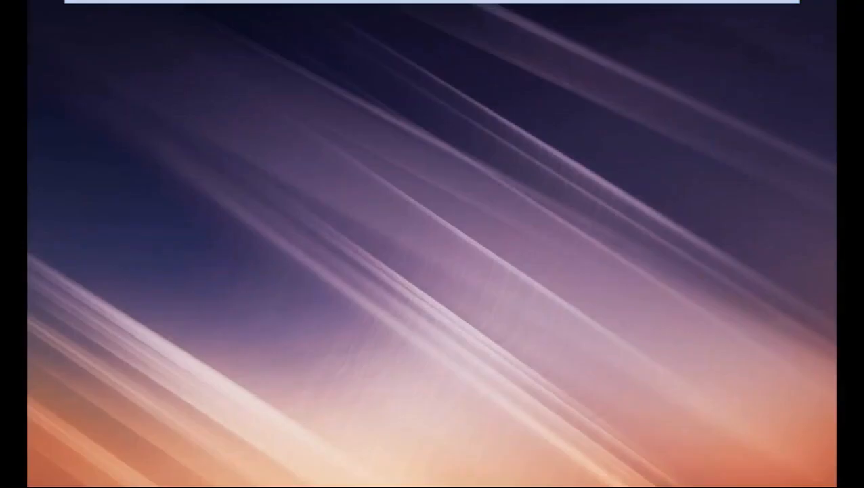
# - Log in as root with the account password under Other... to reach the desktop
pyautogui.click(389, 317)
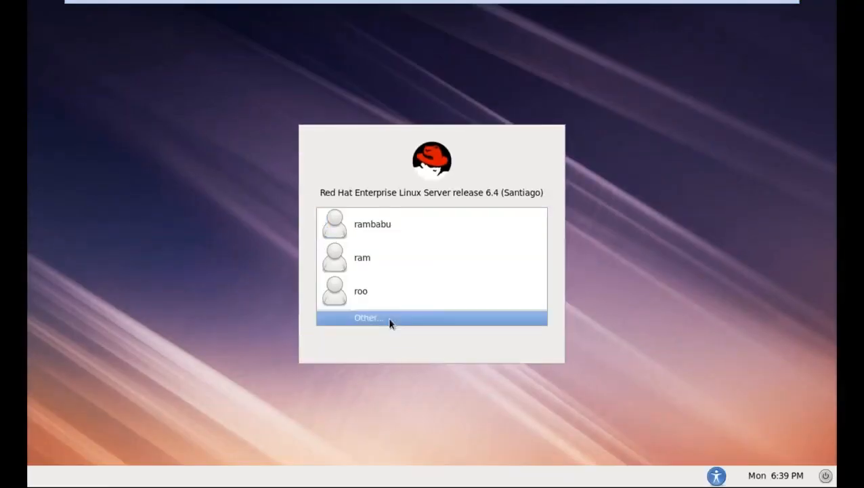
pyautogui.write('root')
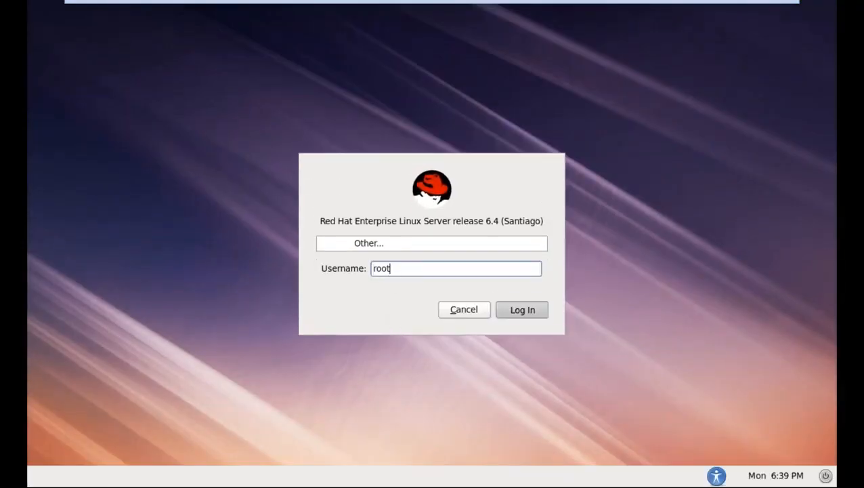
pyautogui.press('Return')
pyautogui.write('••••••')
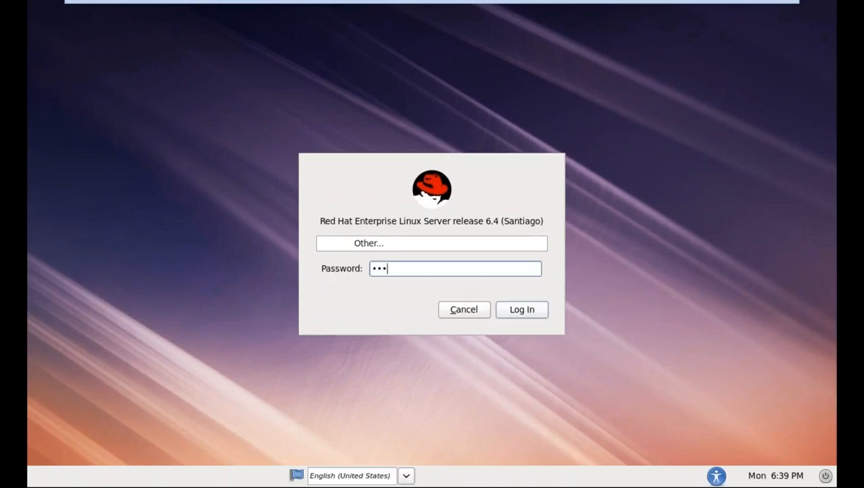
pyautogui.press('Return')
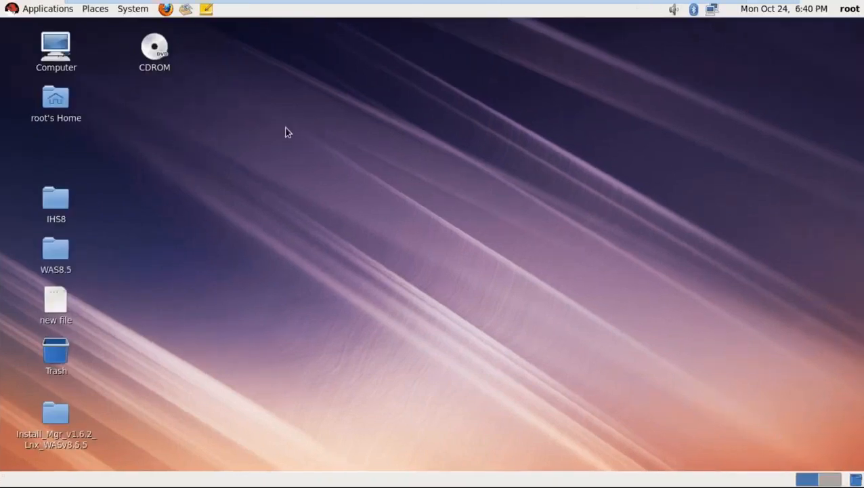
# - Open a terminal from the desktop's context menu and maximize it
pyautogui.rightClick(285, 130)
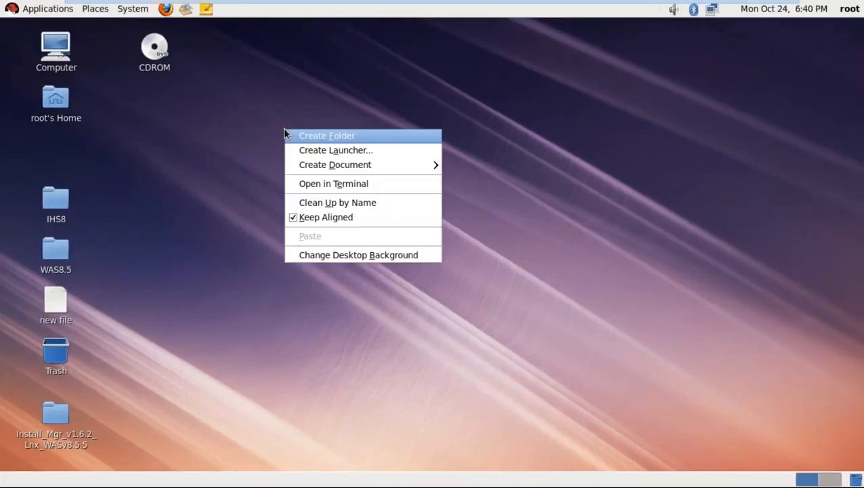
pyautogui.click(324, 189)
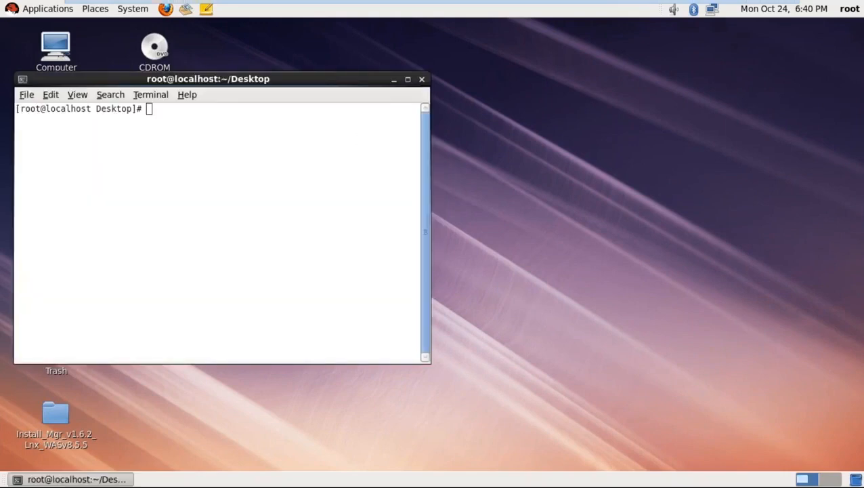
pyautogui.doubleClick(325, 80)
# - Change directory to /opt/IBM/WebSphere/AppServer_2
pyautogui.write('cdc/l')
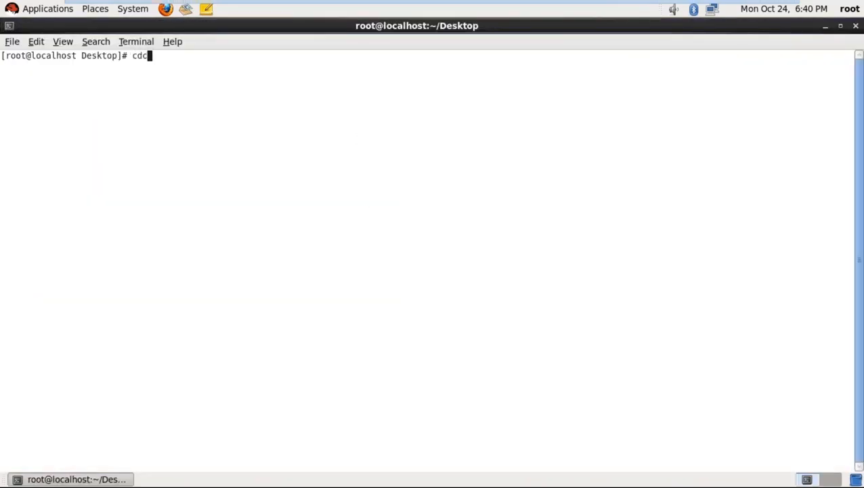
pyautogui.press('BackSpace')
pyautogui.press('BackSpace')
pyautogui.press('BackSpace')
pyautogui.press('BackSpace')
pyautogui.press('BackSpace')
pyautogui.write('cd /o')
pyautogui.press('Tab')
pyautogui.write('IBm')
pyautogui.press('BackSpace')
pyautogui.write('M/We')
pyautogui.press('Tab')
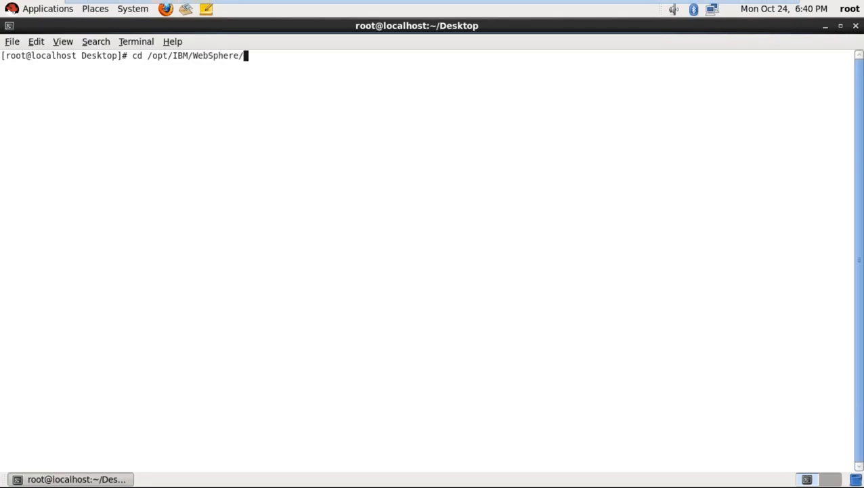
pyautogui.write('A')
pyautogui.press('Tab')
pyautogui.write('2')
pyautogui.press('Return')
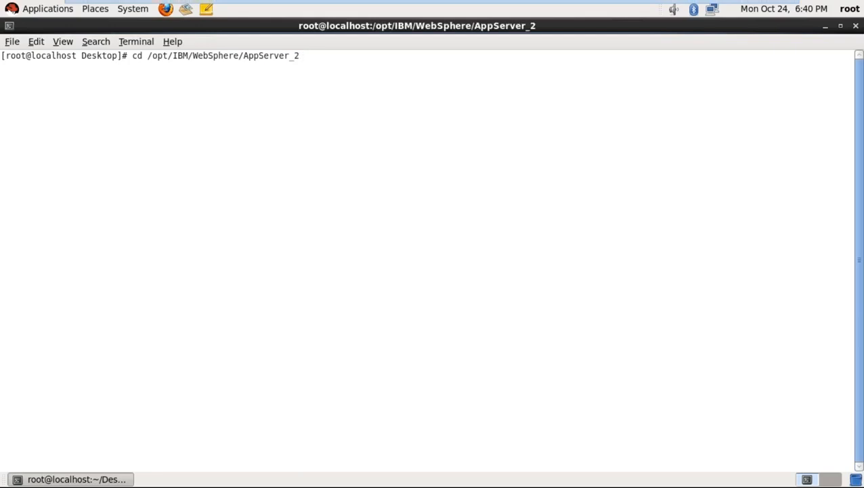
# - List AppServer_2 contents by time with ls -lrt, then begin cd into bin
pyautogui.write('ls -lrt')
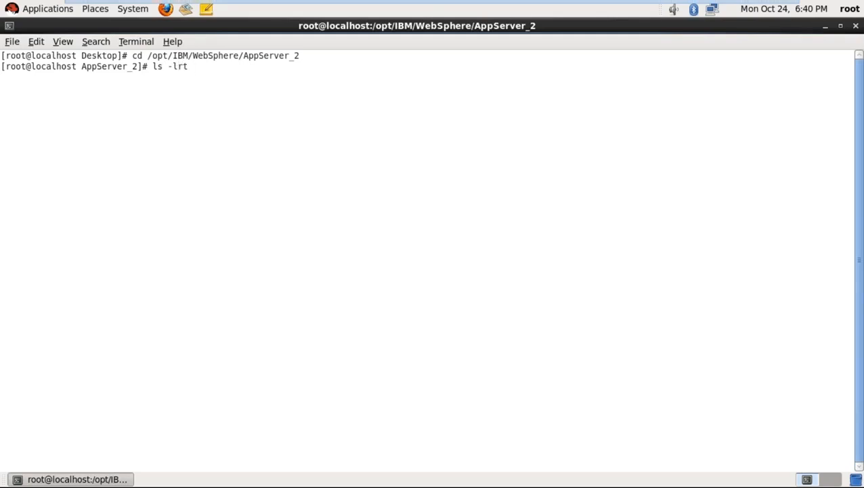
pyautogui.press('Return')
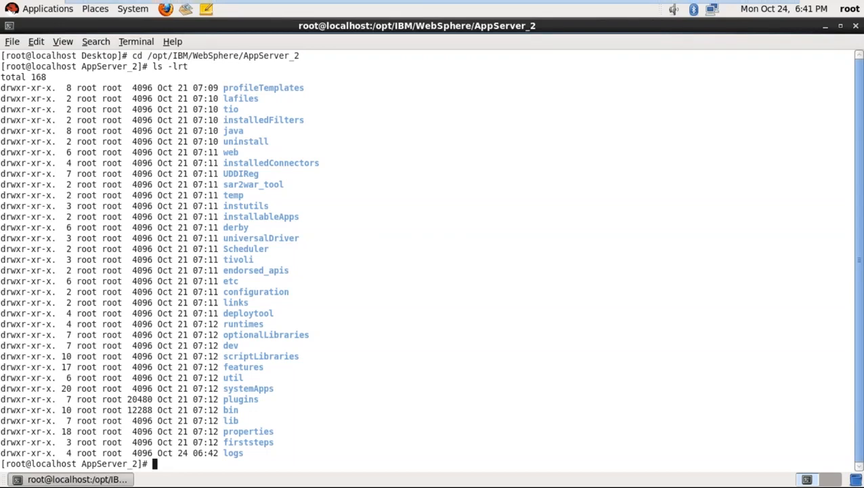
pyautogui.write('cd b')
pyautogui.press('Tab')
# - Enter the bin directory and list its scripts with ls
pyautogui.press('Return')
pyautogui.write('ls')
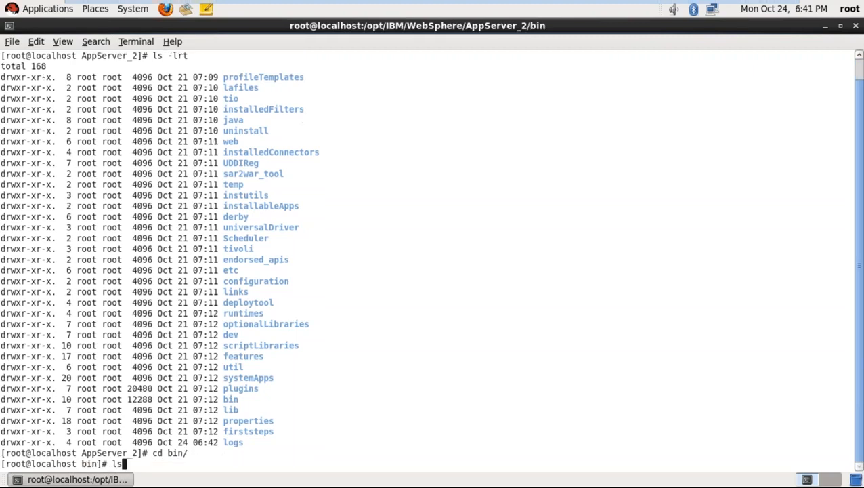
pyautogui.press('Return')
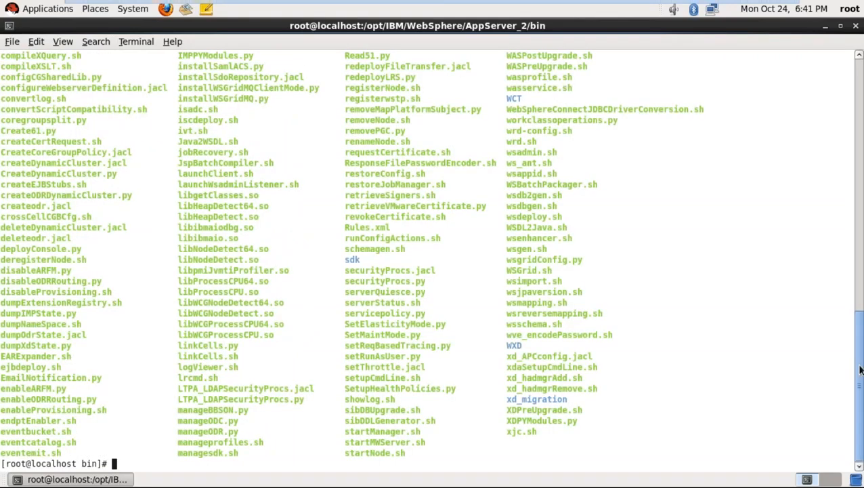
pyautogui.scroll(1, 860, 369)
pyautogui.scroll(4, 857, 355)
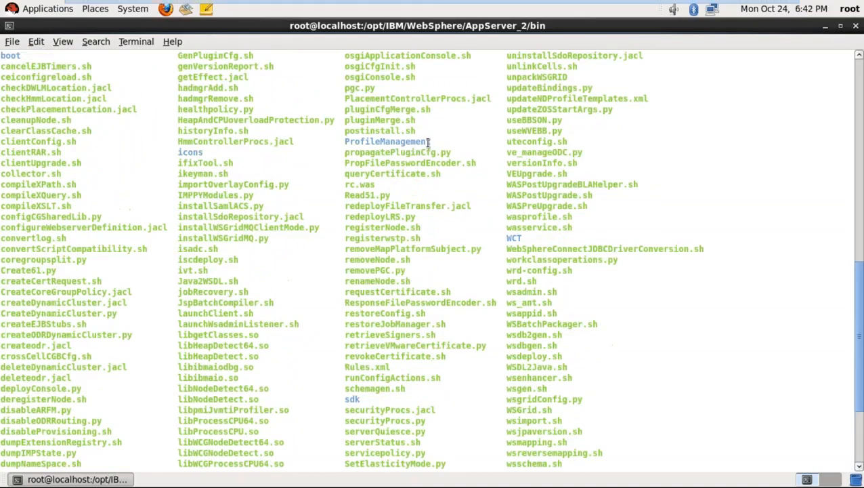
# - Move into ProfileManagement and list its files with ls -lrt
pyautogui.write('cd ')
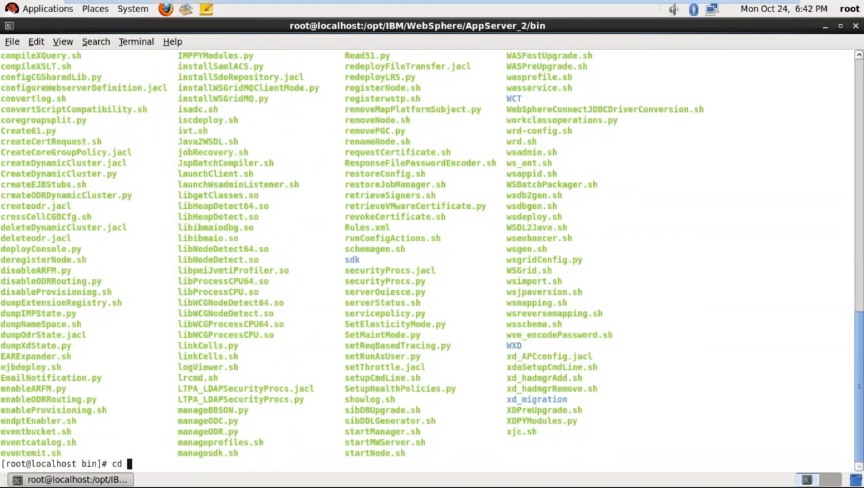
pyautogui.write('Profile')
pyautogui.press('Tab')
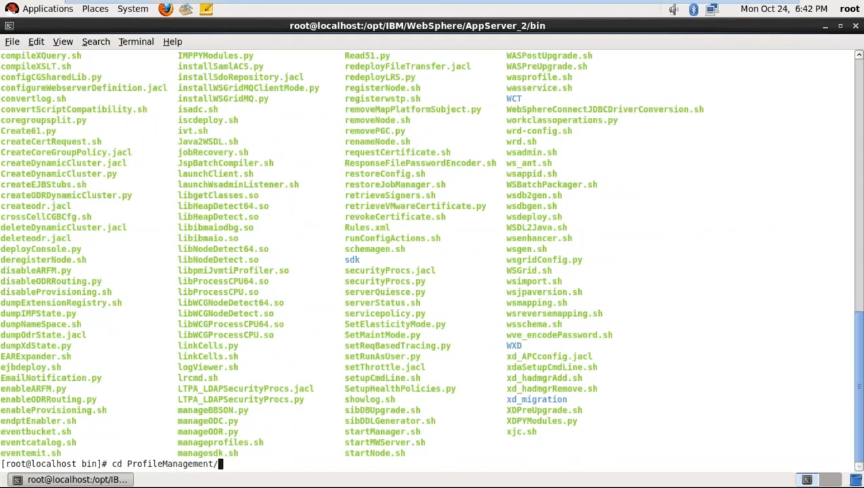
pyautogui.press('Return')
pyautogui.write('ls -lrt')
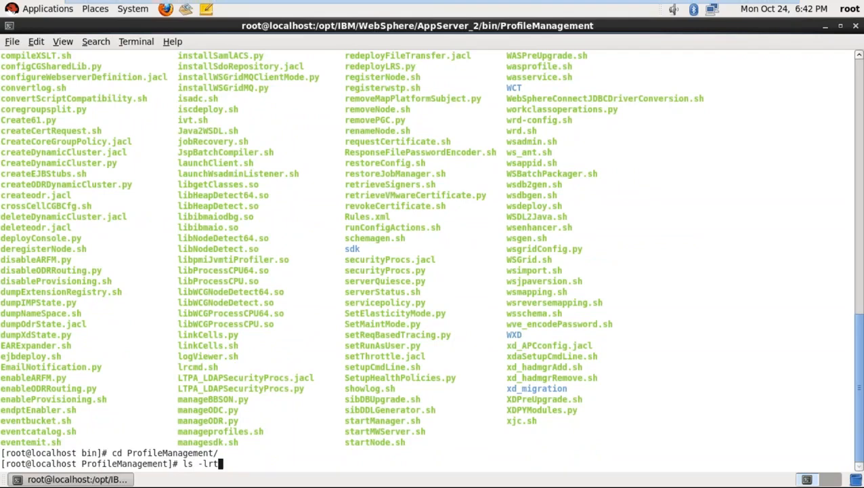
pyautogui.press('Return')
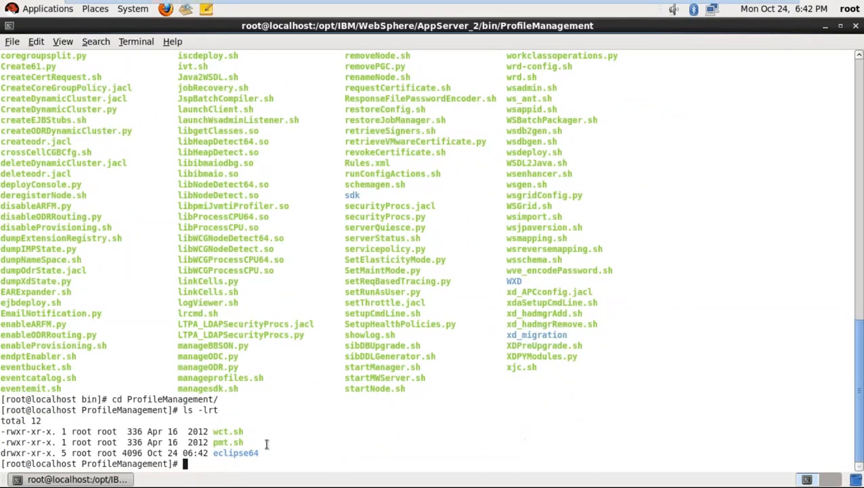
# - Run ./pmt.sh to launch the Profile Management Tool
pyautogui.doubleClick(228, 443)
pyautogui.write('./')
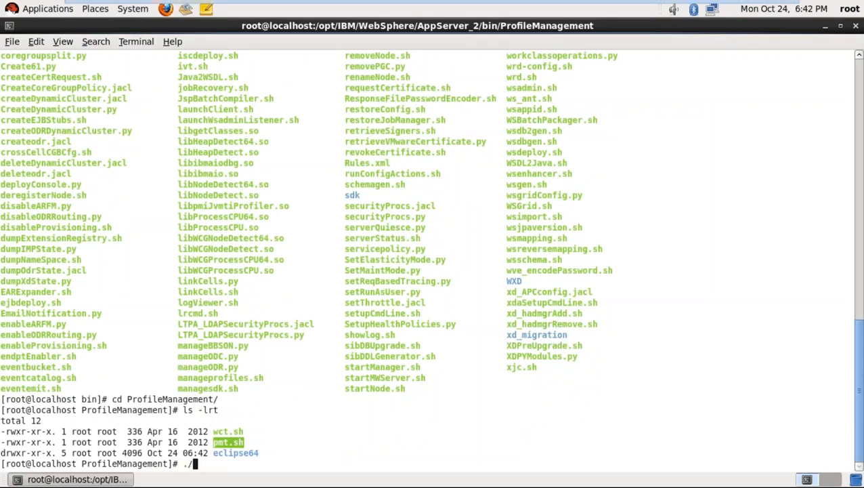
pyautogui.write('p')
pyautogui.press('Tab')
pyautogui.press('BackSpace')
pyautogui.press('Return')
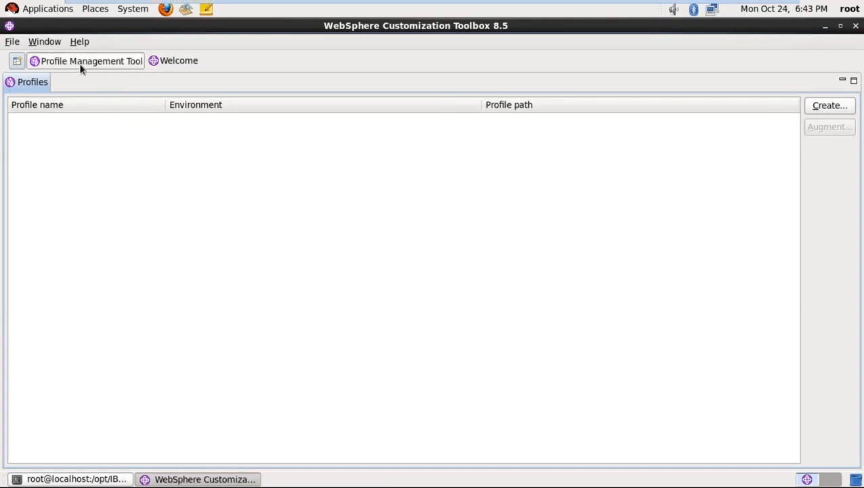
# - Switch from the Welcome perspective back to the Profile Management Tool's empty profiles list
pyautogui.click(123, 65)
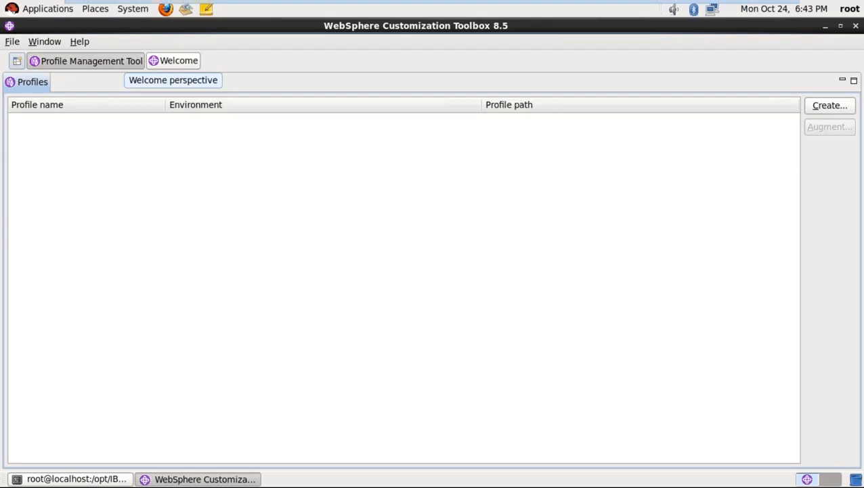
pyautogui.click(167, 64)
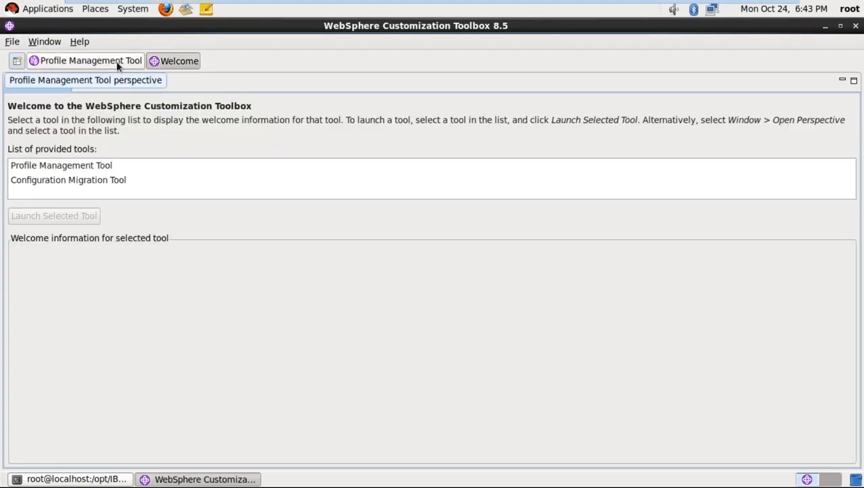
pyautogui.click(118, 62)
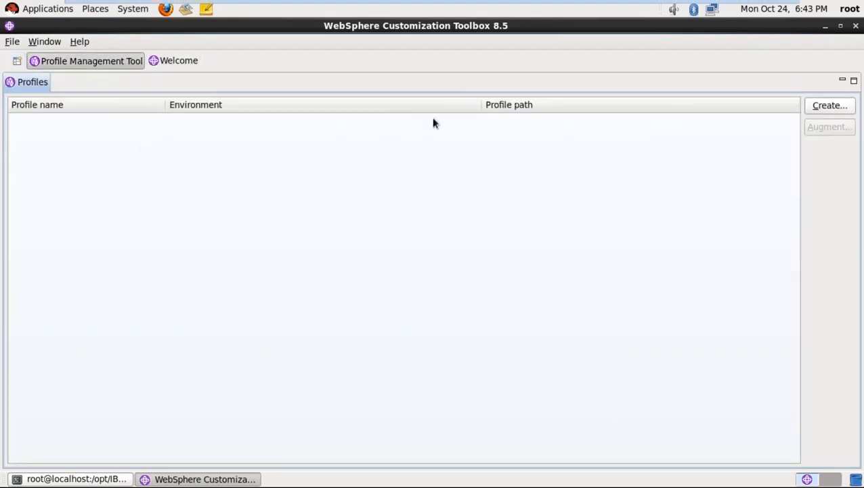
# - Create a new profile and select the Management environment under WebSphere Application Server
pyautogui.click(824, 111)
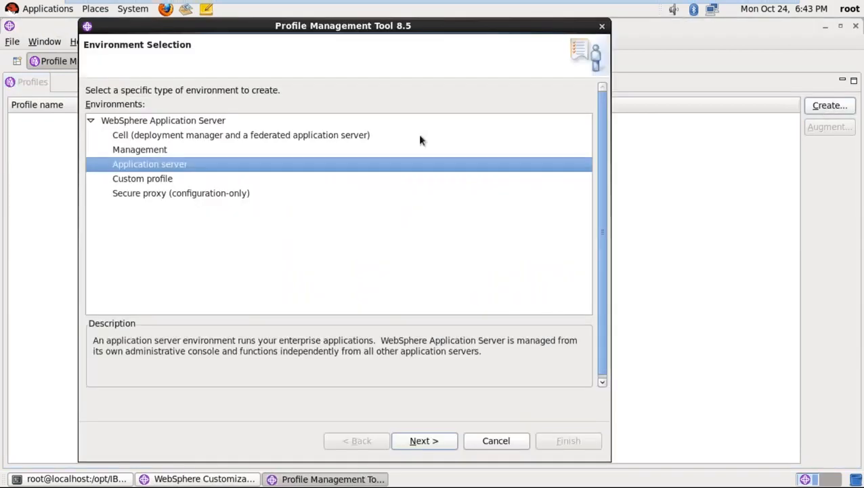
pyautogui.click(294, 124)
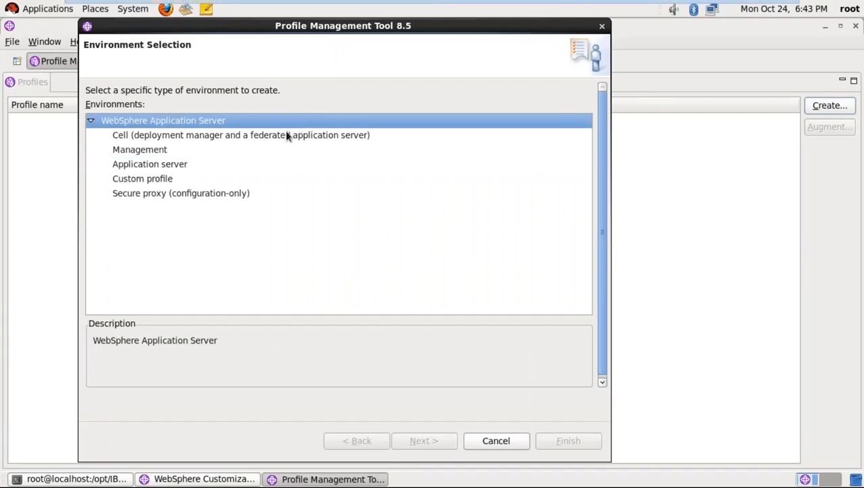
pyautogui.click(285, 136)
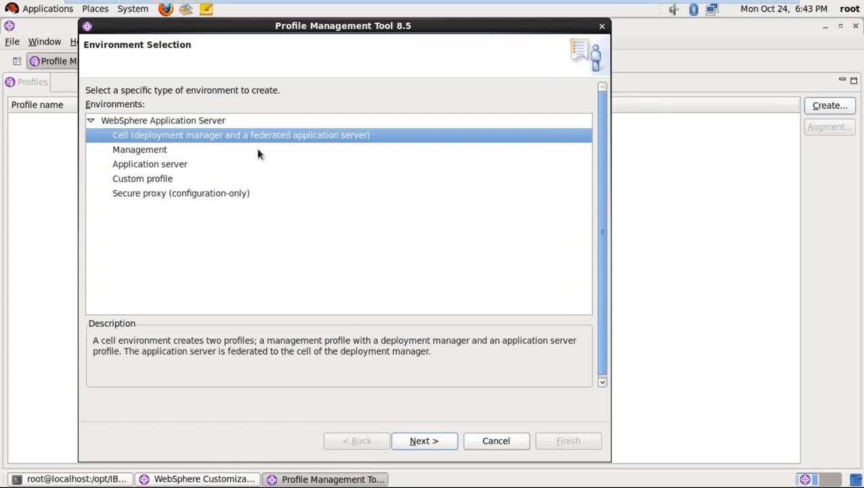
pyautogui.click(257, 151)
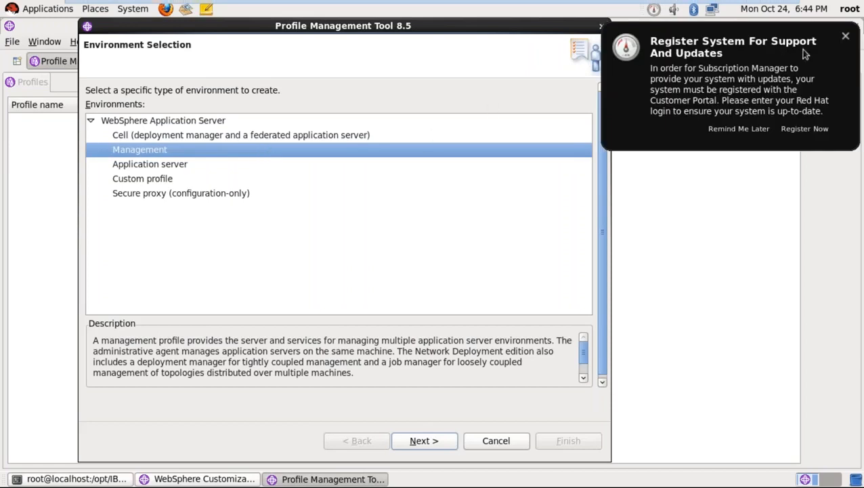
# - Dismiss the registration notice, minimize the Toolbox and terminal, and open 'new file' in gedit
pyautogui.click(845, 35)
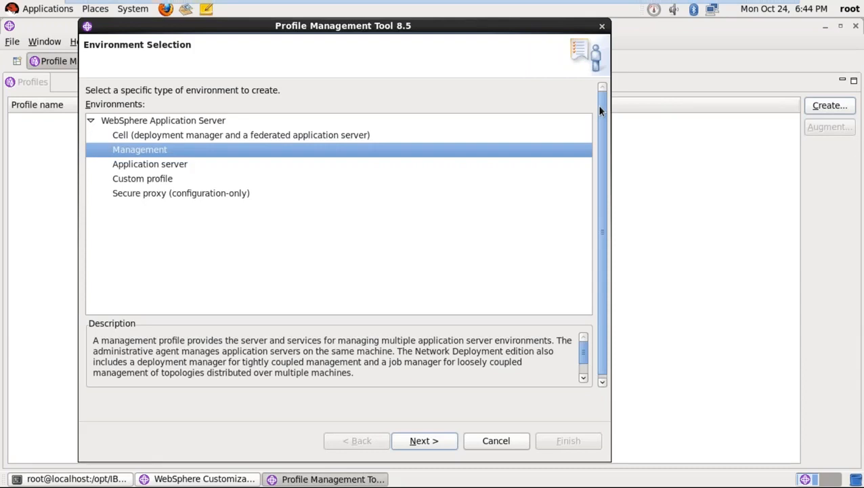
pyautogui.click(824, 27)
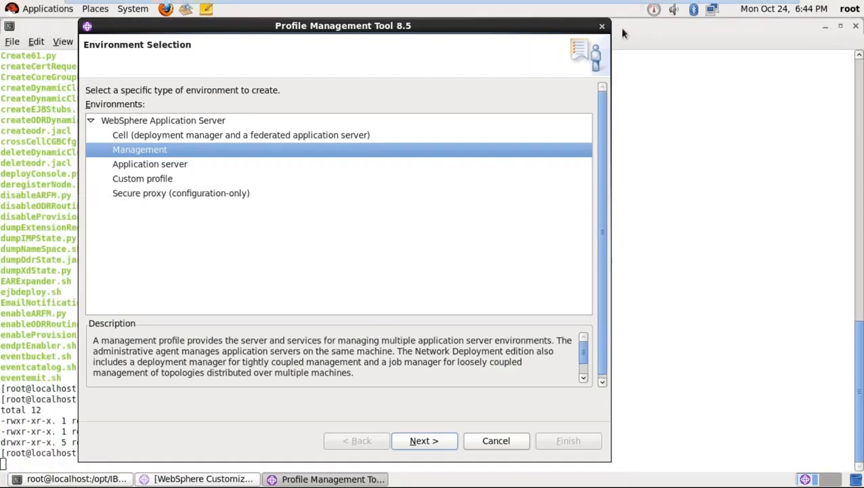
pyautogui.click(825, 26)
pyautogui.click(636, 60)
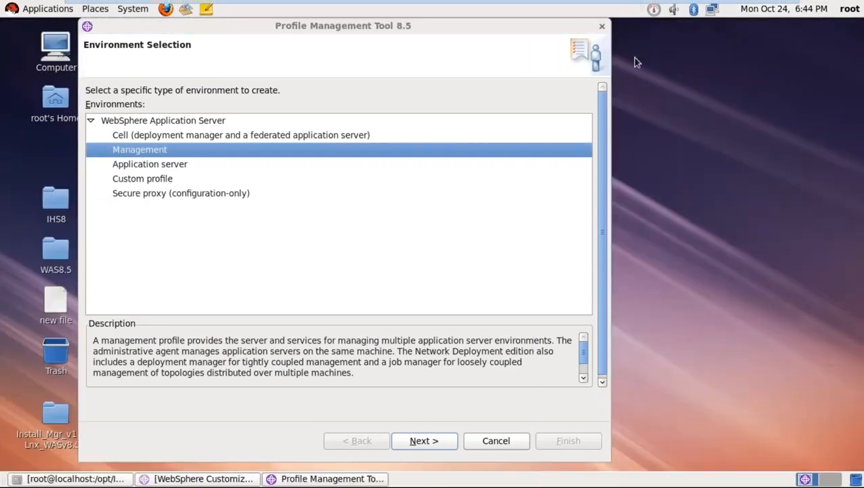
pyautogui.doubleClick(56, 302)
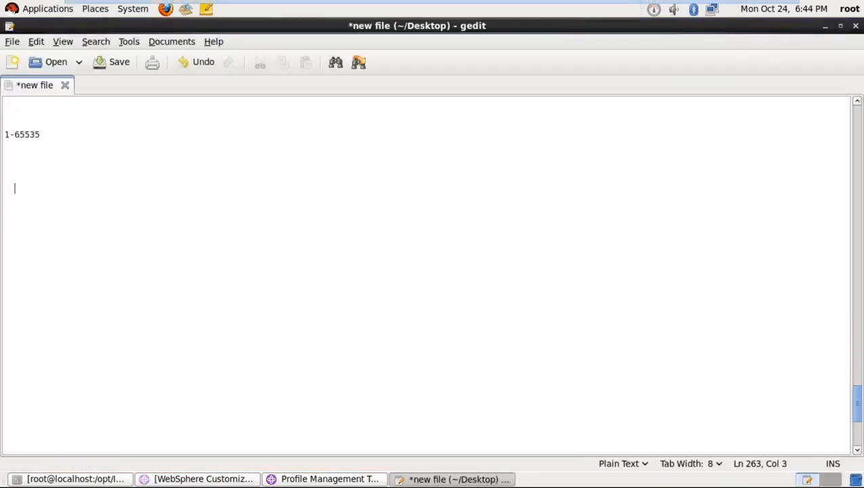
# - Type 'Cell Profile ( Deployment Manager profile + Application Server profile with federation)' into the note
pyautogui.write('Cell Profile ')
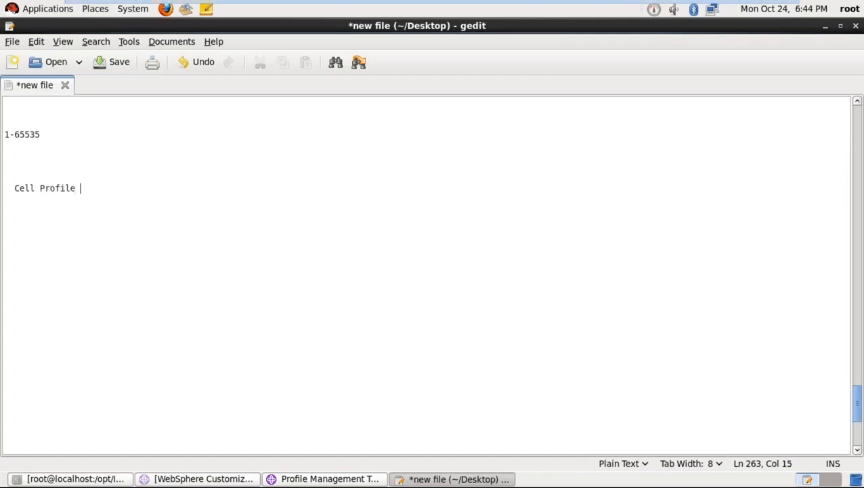
pyautogui.write('( Deploymen')
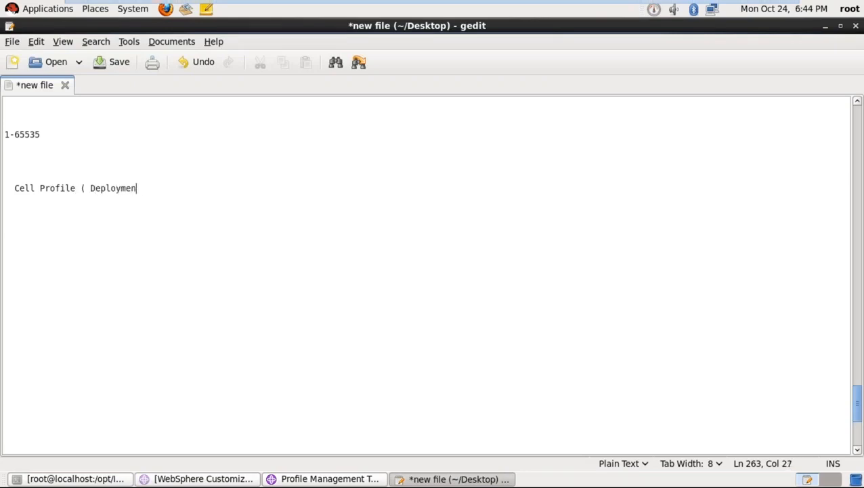
pyautogui.write('t Man')
pyautogui.write('ager ')
pyautogui.write('prof')
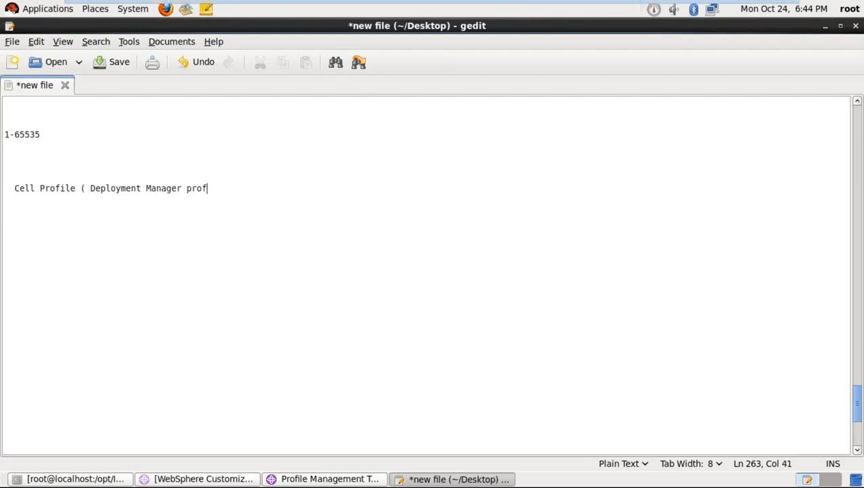
pyautogui.write('ile + Applicati')
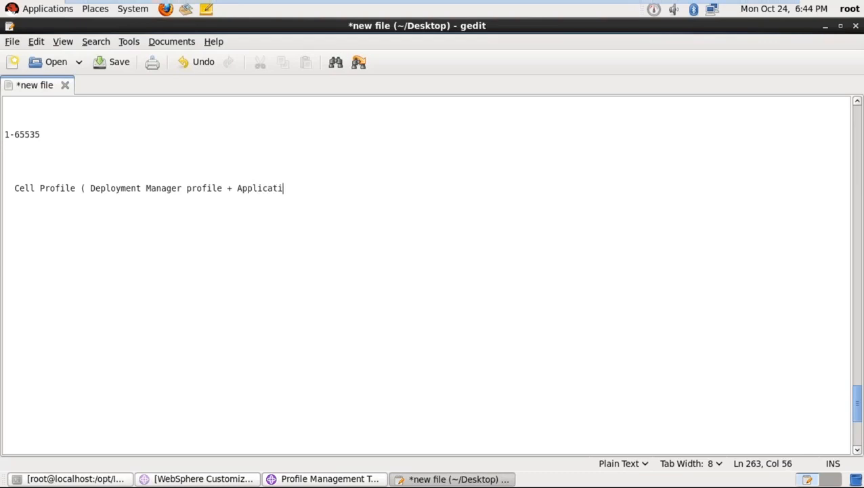
pyautogui.write('on Server profilr')
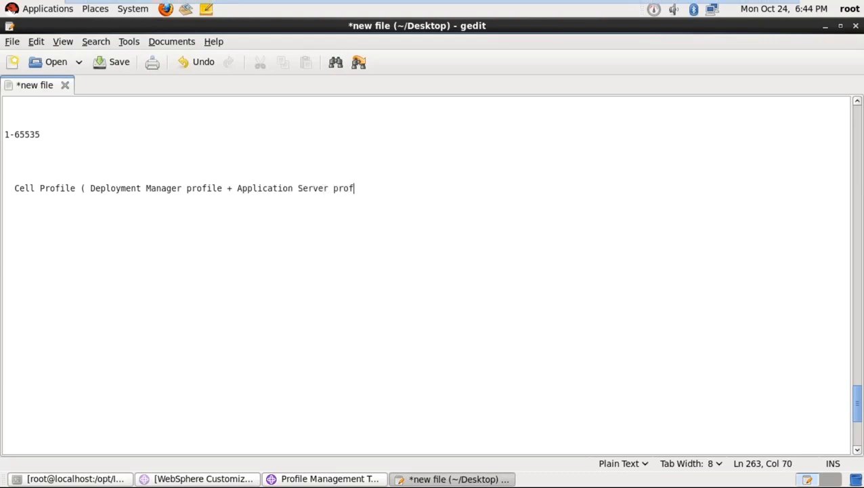
pyautogui.press('BackSpace')
pyautogui.press('BackSpace')
pyautogui.write('e with f')
pyautogui.write('eration')
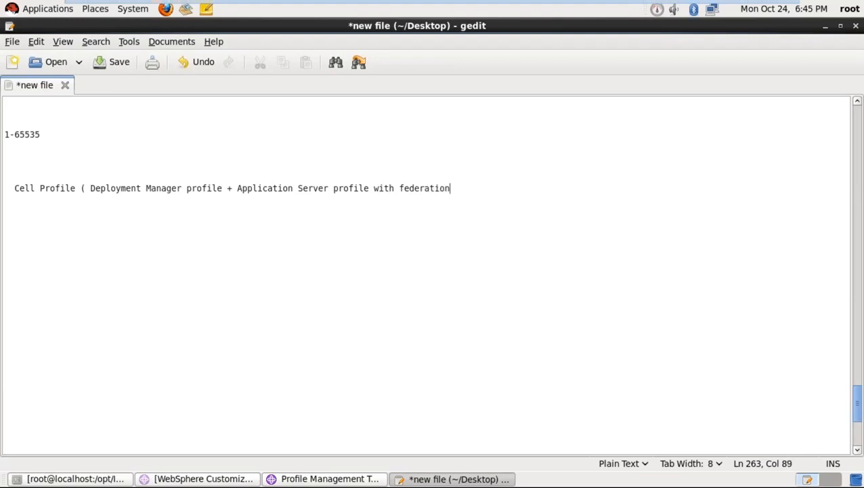
pyautogui.write(')')
pyautogui.press('Return')
pyautogui.press('Return')
pyautogui.press('Up')
pyautogui.press('Up')
# - Number the Cell Profile line as 1. and add '2.Management Profile' below it
pyautogui.write('1.')
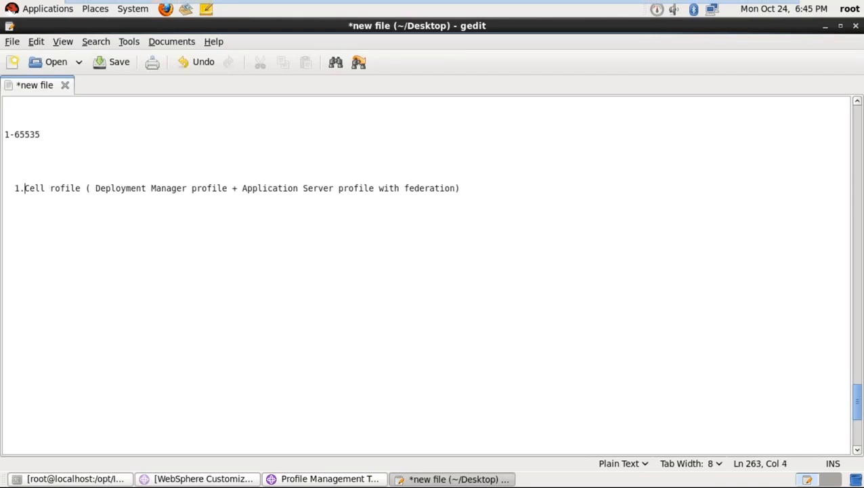
pyautogui.press('Down')
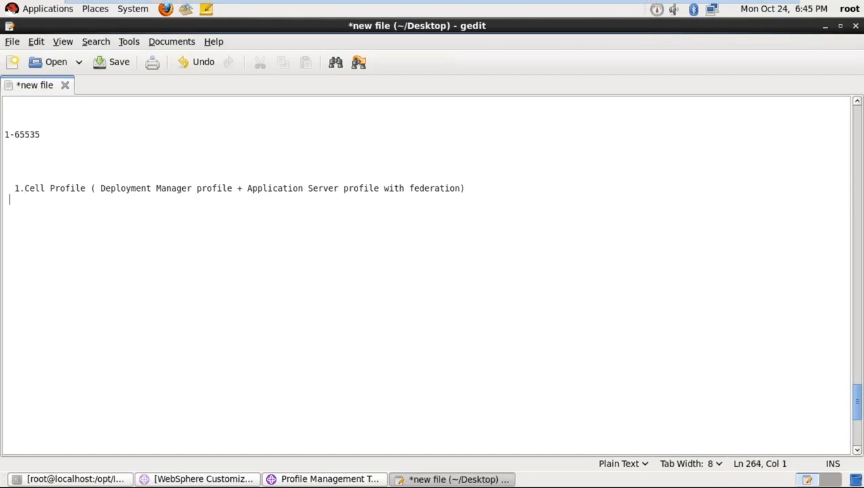
pyautogui.press('BackSpace')
pyautogui.write('2.Managemen')
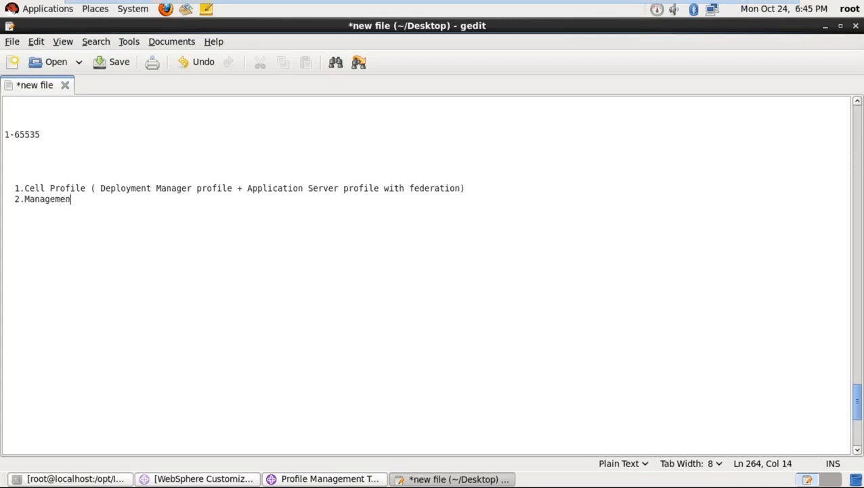
pyautogui.write('t Profile')
pyautogui.press('Return')
pyautogui.press('Return')
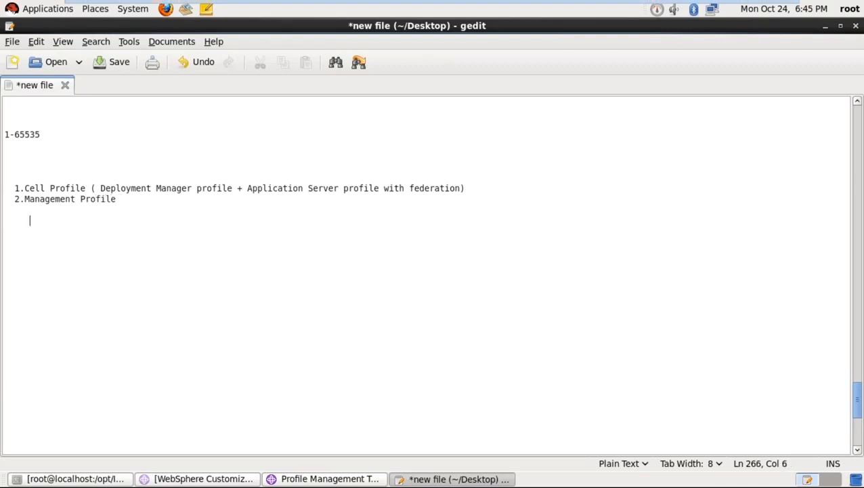
# - Add sub-items a.Deployment Manager Profile, b.Admin Agent, c.Job Manager, then start item 3
pyautogui.write('a.Deploymen')
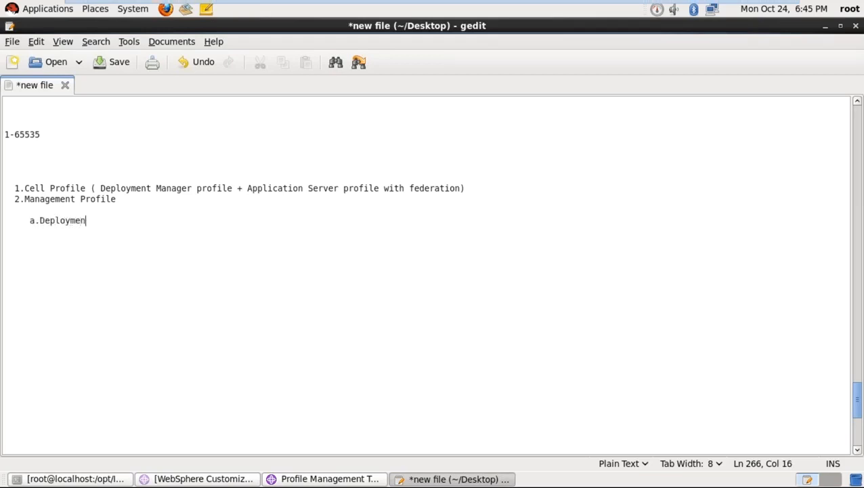
pyautogui.write('t Manager Profile')
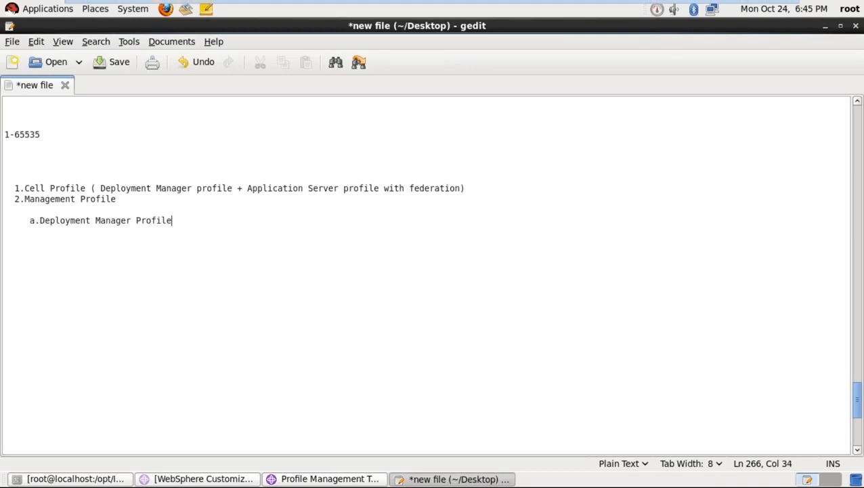
pyautogui.press('Return')
pyautogui.write('b.Admin Ag')
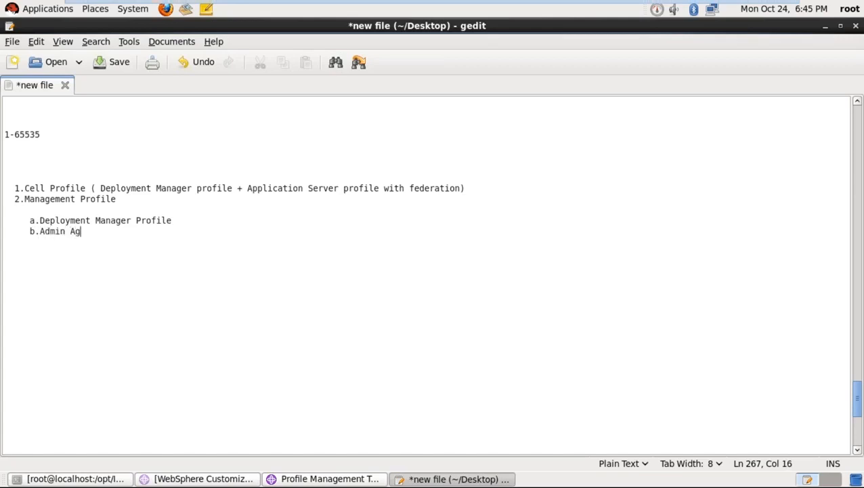
pyautogui.write('ent')
pyautogui.press('Return')
pyautogui.write('c.Job Mnager')
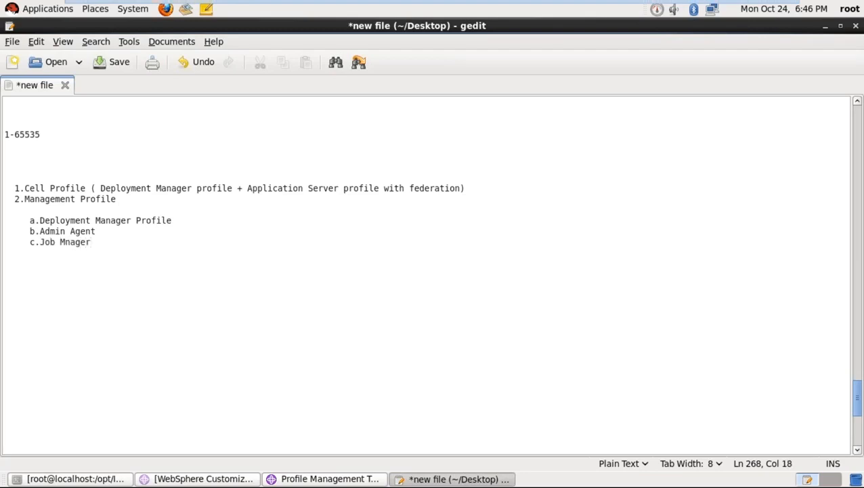
pyautogui.press('Return')
pyautogui.click(65, 242)
pyautogui.write('a')
pyautogui.click(30, 263)
pyautogui.write('3.Applo')
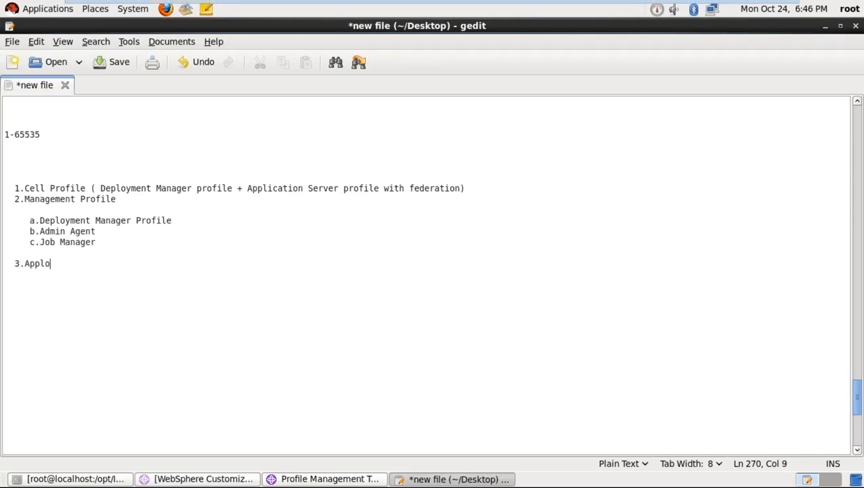
# - Finish items 3.Application Server profile, 4.Custome profile and 5.secure proxy in the list
pyautogui.press('BackSpace')
pyautogui.write('ication Server pr')
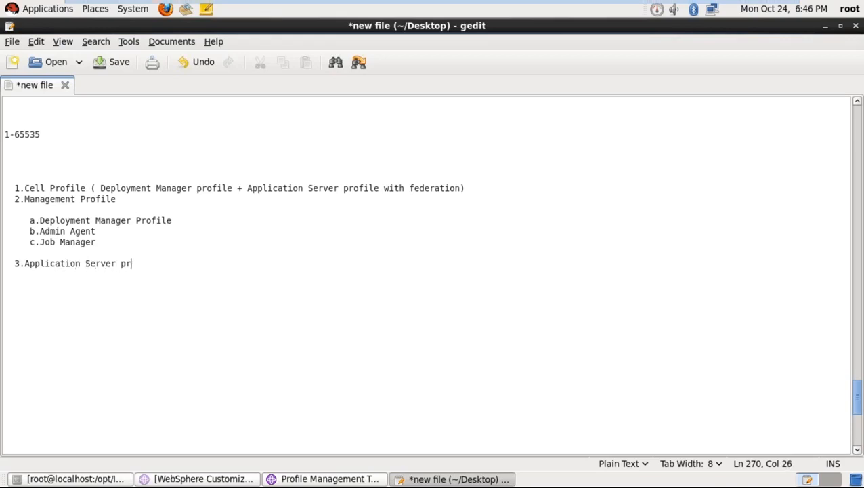
pyautogui.write('ofile')
pyautogui.press('Return')
pyautogui.write('4')
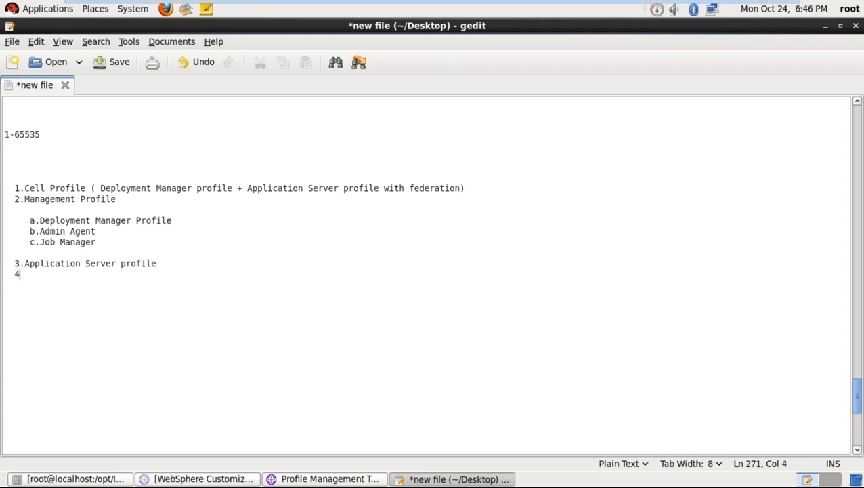
pyautogui.write('.Custome profile')
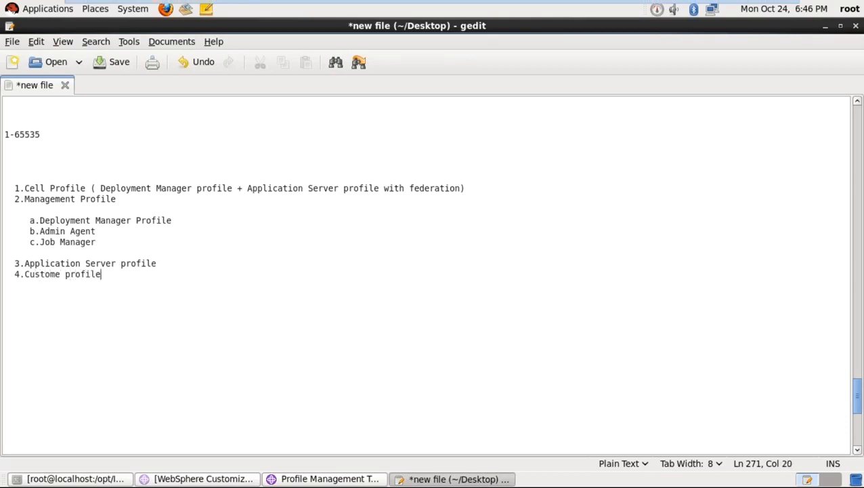
pyautogui.press('Return')
pyautogui.write('5.secure p')
pyautogui.write('roxy')
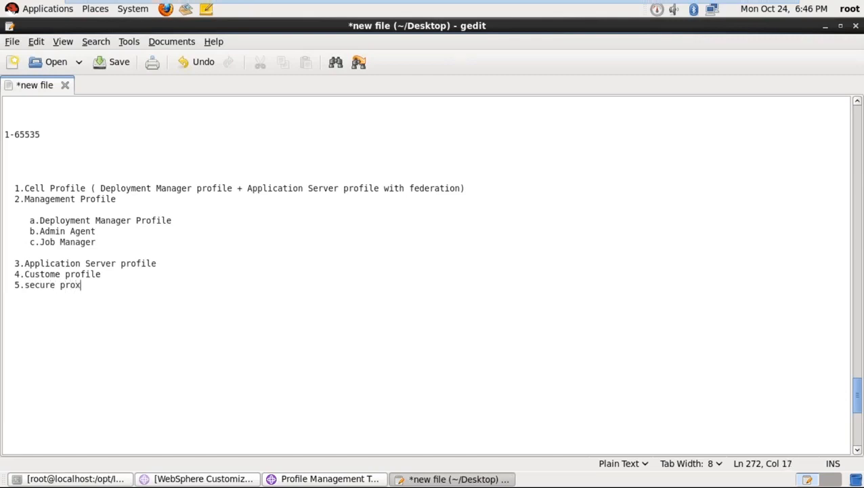
pyautogui.press('Return')
pyautogui.press('Return')
pyautogui.press('Return')
pyautogui.press('Return')
# - Append '- dmgr server' to the Deployment Manager Profile line
pyautogui.moveTo(24, 199); pyautogui.dragTo(121, 199)
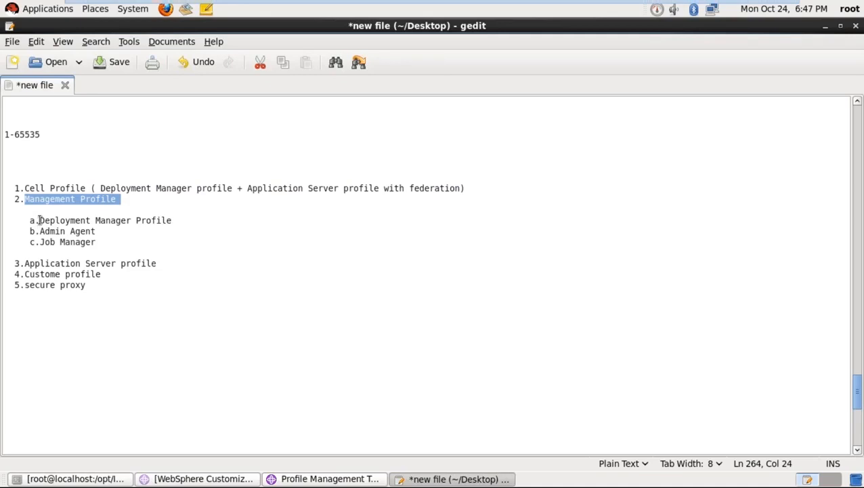
pyautogui.moveTo(39, 220); pyautogui.dragTo(173, 221)
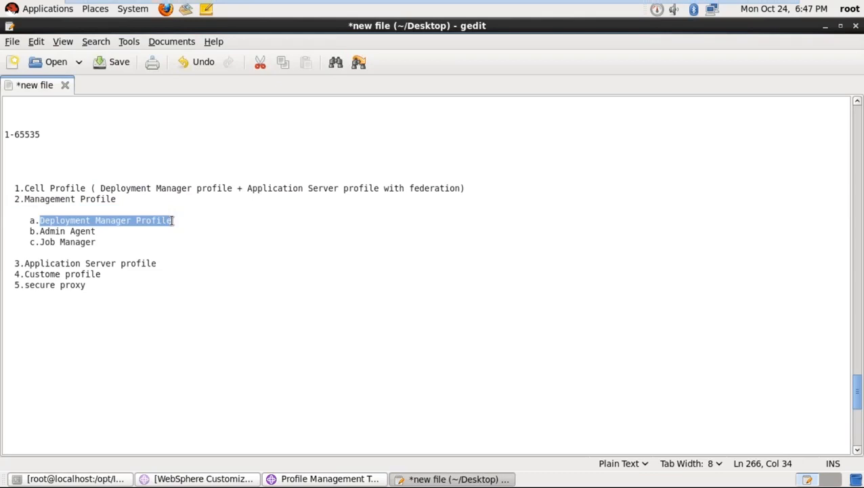
pyautogui.click(146, 231)
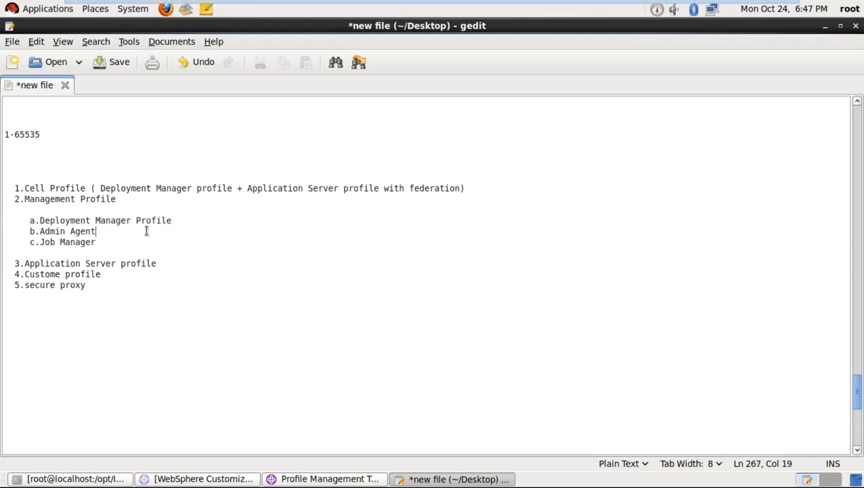
pyautogui.click(184, 218)
pyautogui.write('- ')
pyautogui.write('gm')
pyautogui.press('BackSpace')
pyautogui.press('BackSpace')
pyautogui.write('dmgr d')
pyautogui.press('BackSpace')
pyautogui.write('servers')
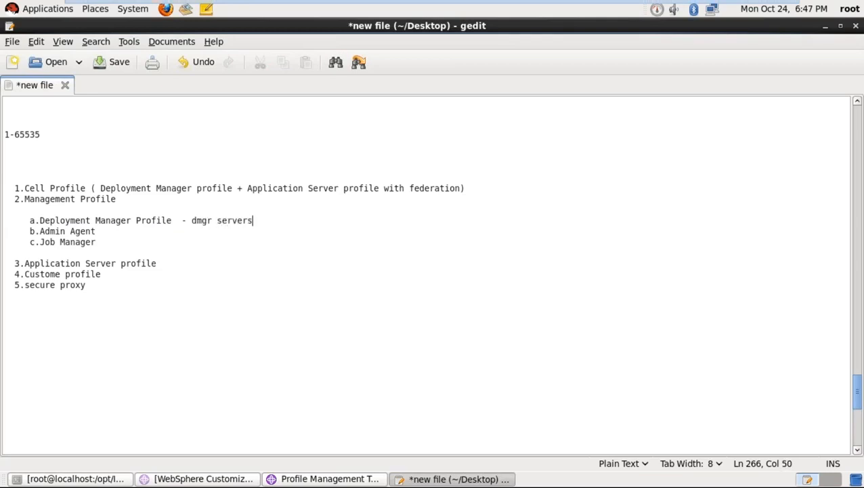
pyautogui.press('BackSpace')
# - Append '-- admin agent -- to manage un federated application server profile' to Admin Agent
pyautogui.click(128, 235)
pyautogui.write('-- admin agent ')
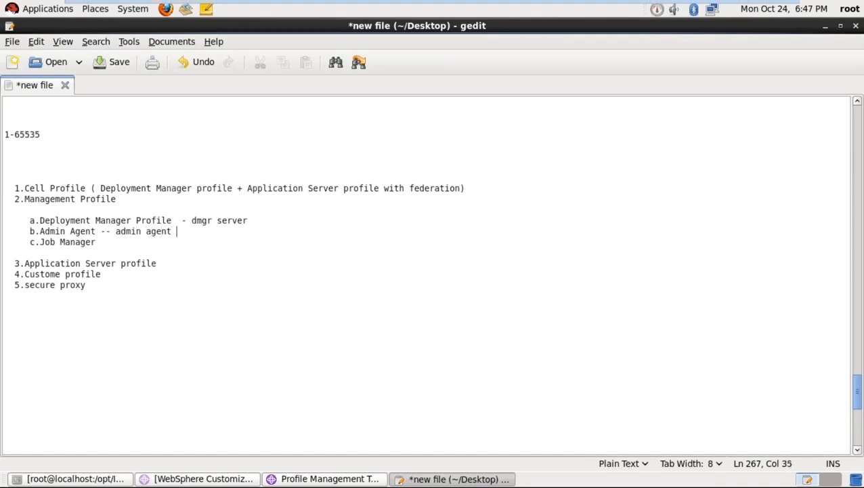
pyautogui.write('-- to manage un')
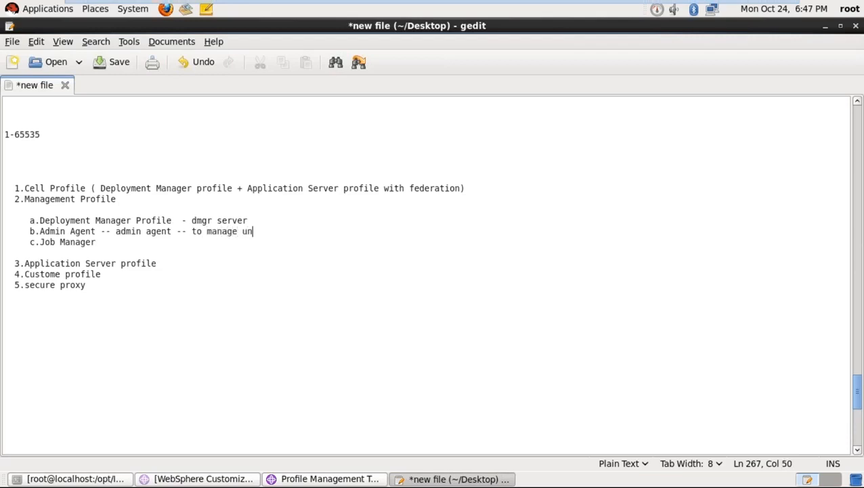
pyautogui.write(' federated applo')
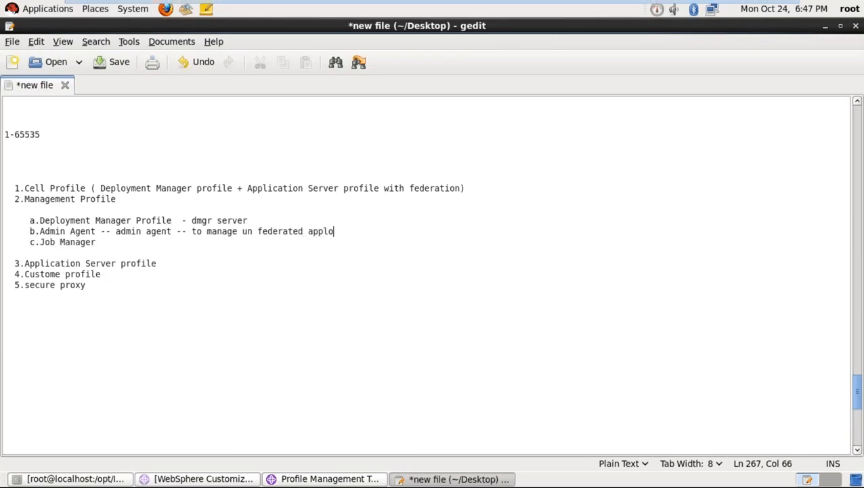
pyautogui.press('BackSpace')
pyautogui.write('ication server pr')
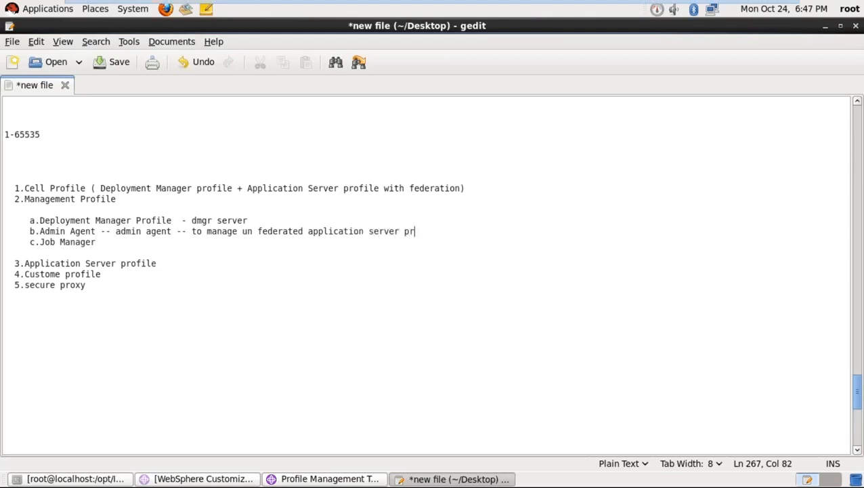
pyautogui.write('ofile')
# - Append '-- job manager server -- to manage multipul dmgr, application server profile' to Job Manager
pyautogui.click(109, 247)
pyautogui.write('-- ja')
pyautogui.press('BackSpace')
pyautogui.write('ob man')
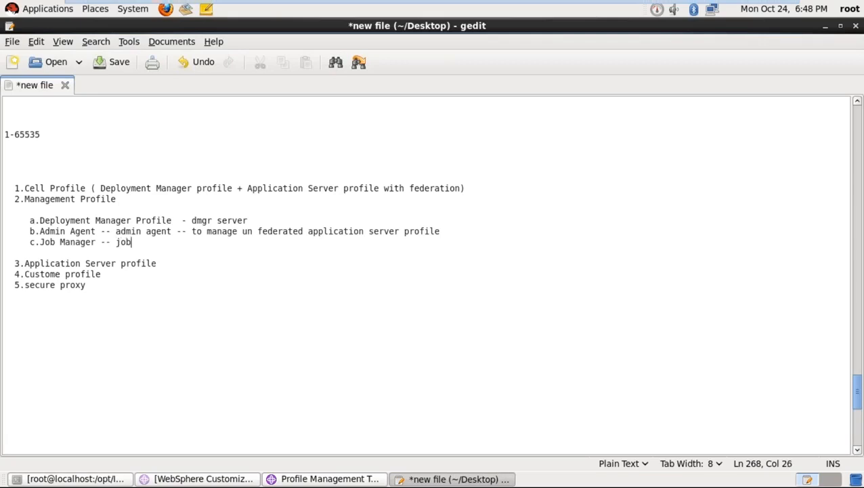
pyautogui.write('ager serv')
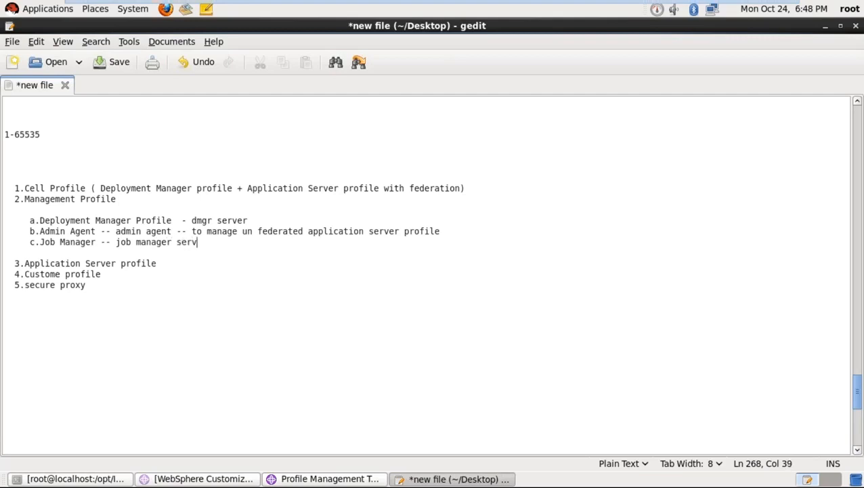
pyautogui.write('er -- to manage mu')
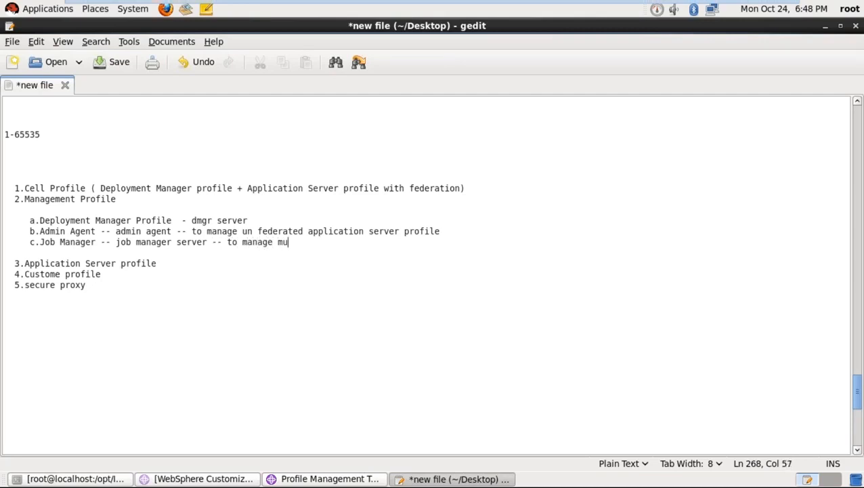
pyautogui.write('ltipul dmg')
pyautogui.write('r')
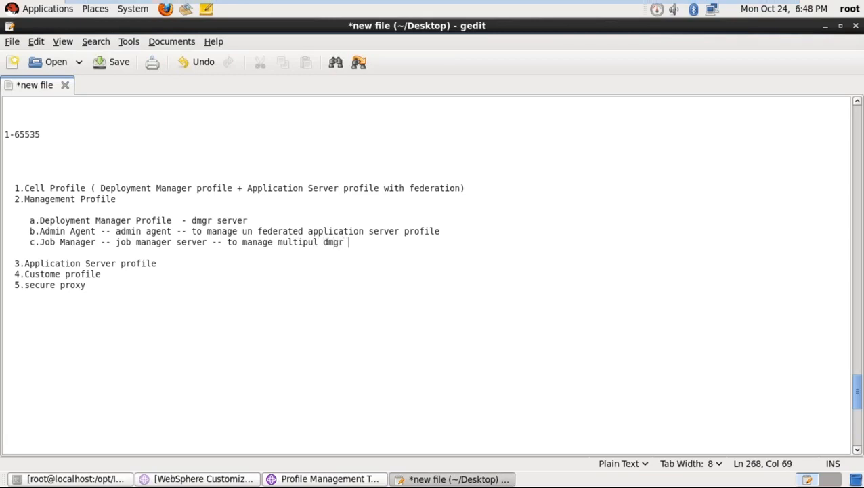
pyautogui.press('BackSpace')
pyautogui.write(', applicati')
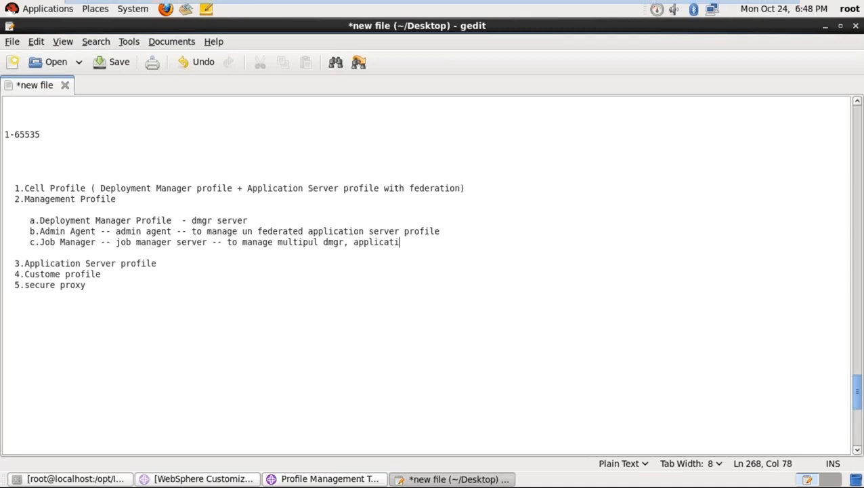
pyautogui.write('on server pro')
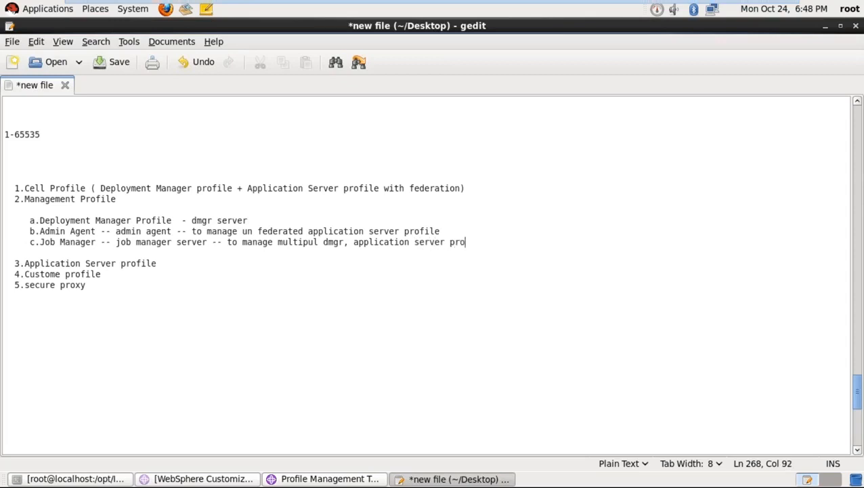
pyautogui.write('file')
pyautogui.moveTo(251, 220); pyautogui.dragTo(173, 231)
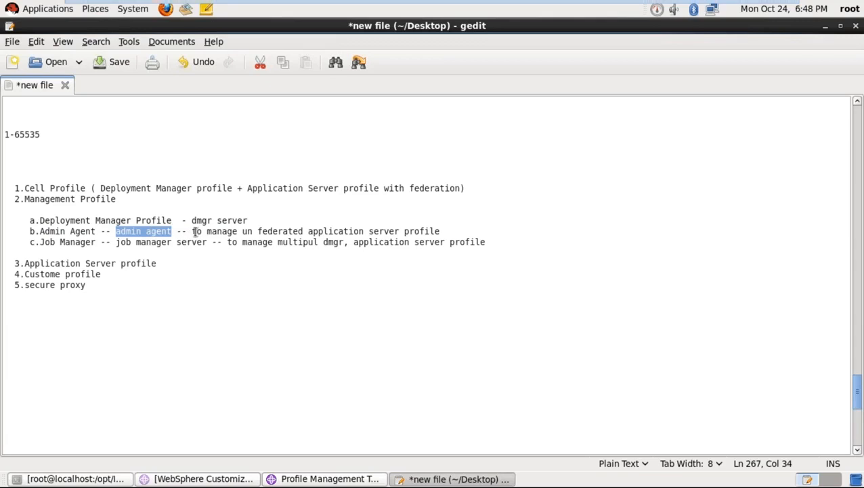
pyautogui.click(193, 231)
pyautogui.moveTo(192, 231); pyautogui.dragTo(444, 234)
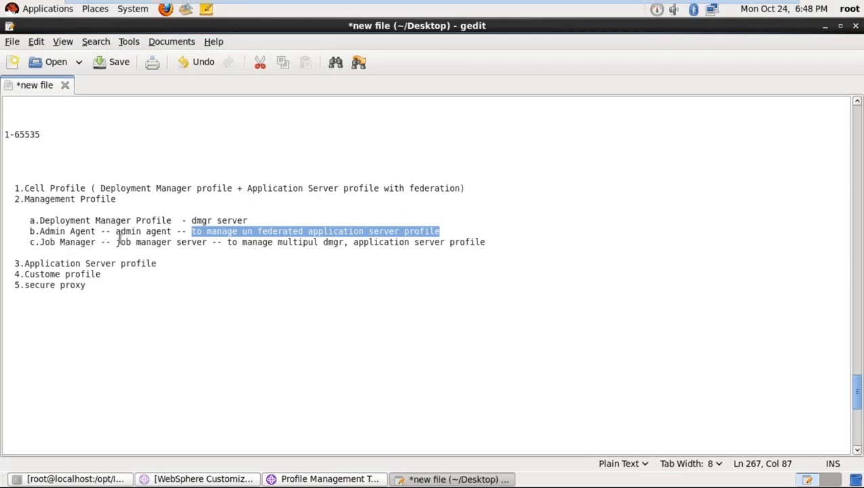
pyautogui.moveTo(117, 242); pyautogui.dragTo(490, 242)
pyautogui.click(352, 243)
pyautogui.click(384, 269)
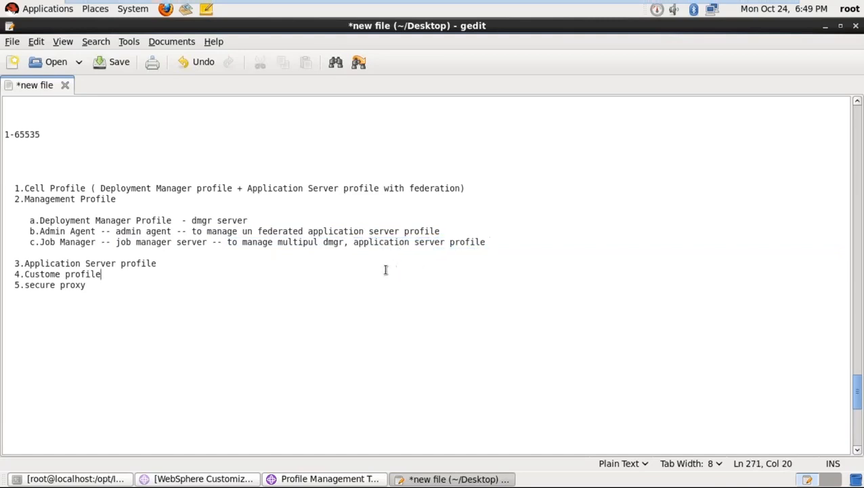
pyautogui.click(234, 262)
# - Add '-- Application server --- deployments' and describe Custome as an empty profile for web server and cluster configuration
pyautogui.write('-- Application ser')
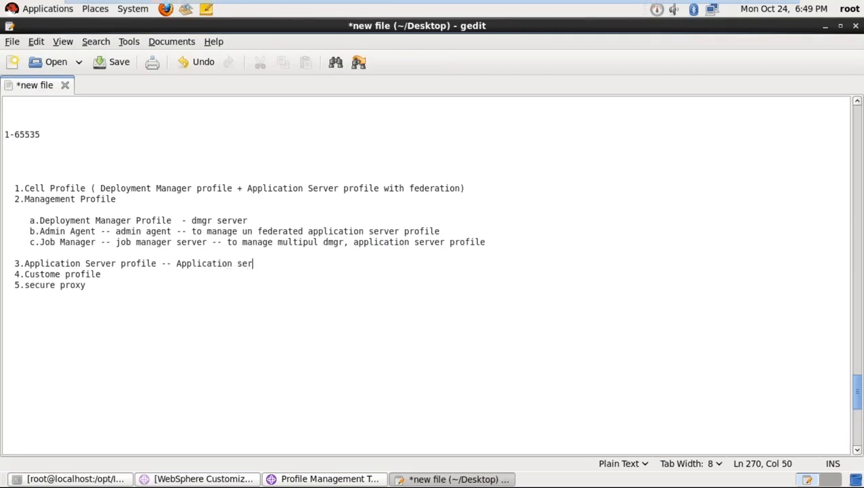
pyautogui.write('ver --- deployments')
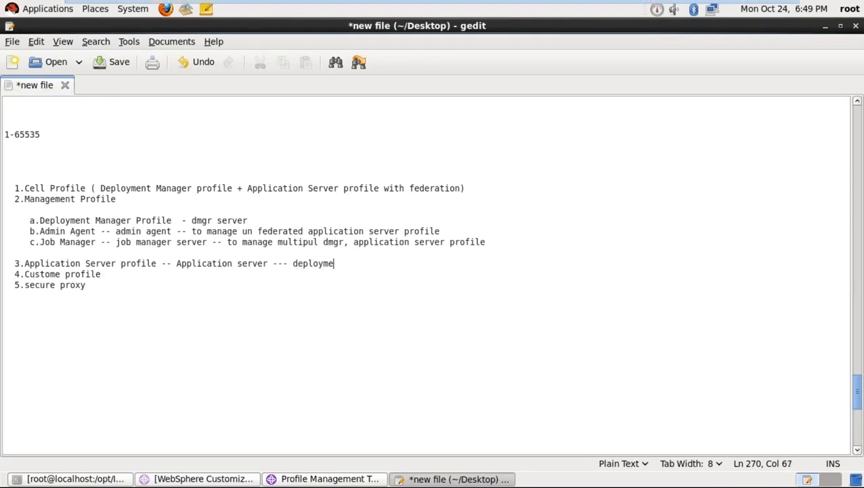
pyautogui.click(158, 278)
pyautogui.write('-- Empty profile -- no server')
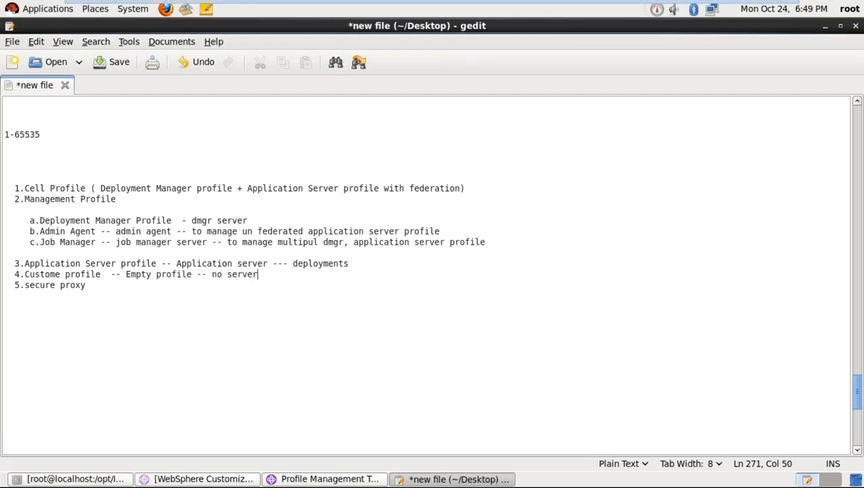
pyautogui.write('s -- to used for web')
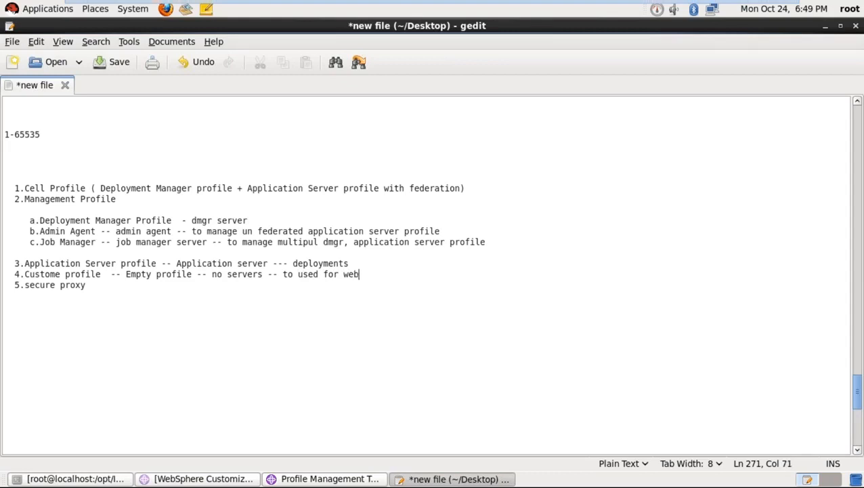
pyautogui.write(' server defenit')
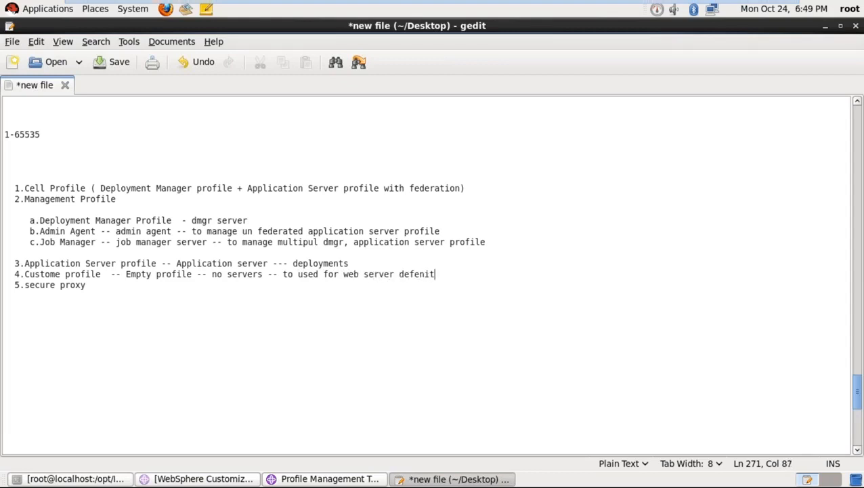
pyautogui.write('ion and clus')
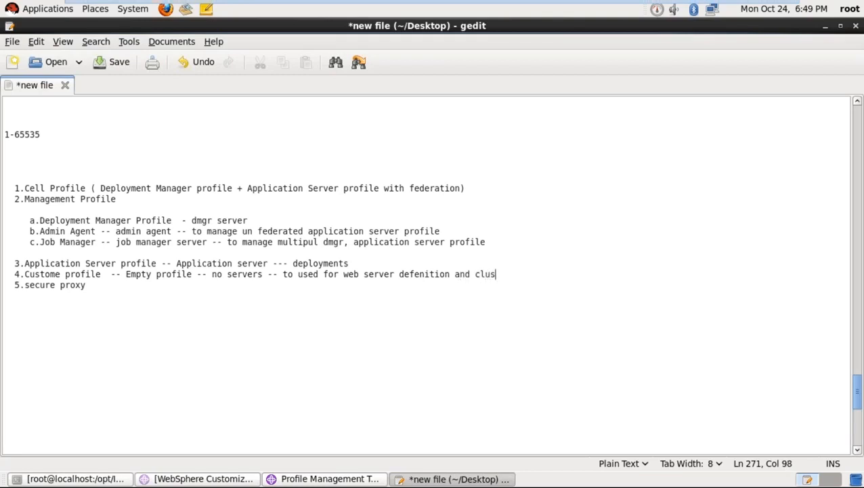
pyautogui.write('ter configuration')
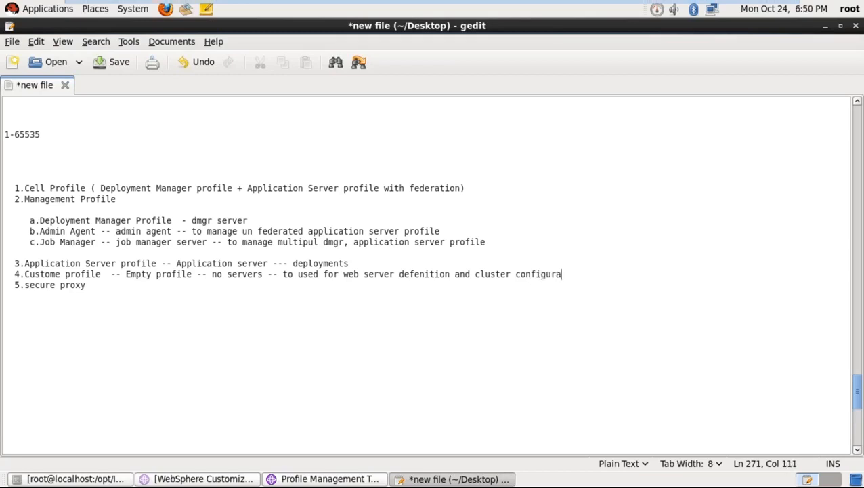
pyautogui.click(120, 286)
# - Finish the secure proxy line as 'no servers -- only configuration' and add blank lines below
pyautogui.write('--- Co')
pyautogui.press('BackSpace')
pyautogui.press('BackSpace')
pyautogui.press('BackSpace')
pyautogui.press('BackSpace')
pyautogui.write('no servers')
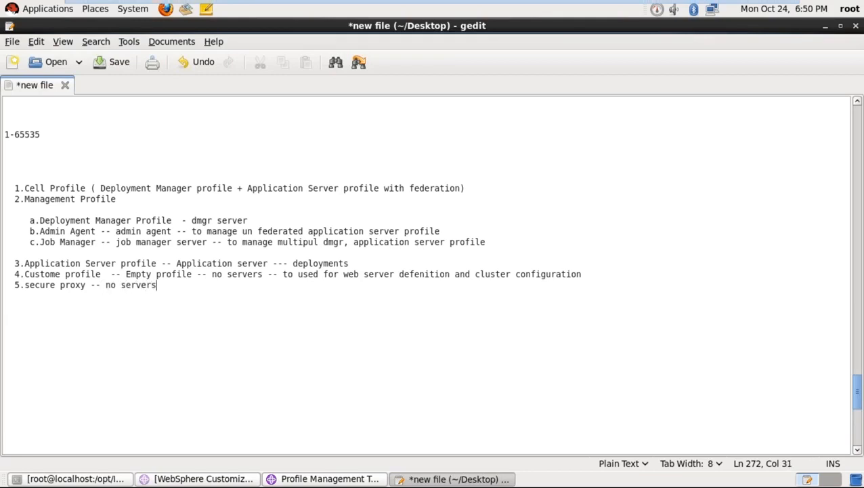
pyautogui.write(' -- co')
pyautogui.press('BackSpace')
pyautogui.press('BackSpace')
pyautogui.write('only configur')
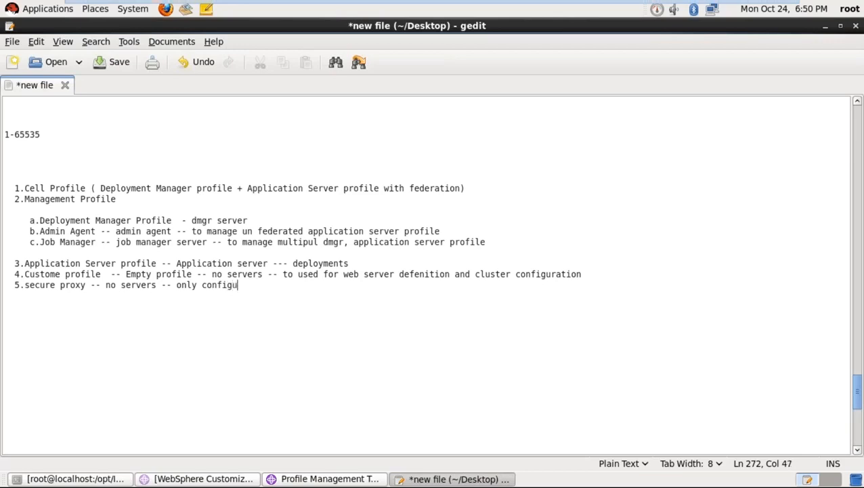
pyautogui.write('ation')
pyautogui.press('Return')
pyautogui.press('Return')
pyautogui.press('Return')
pyautogui.press('Return')
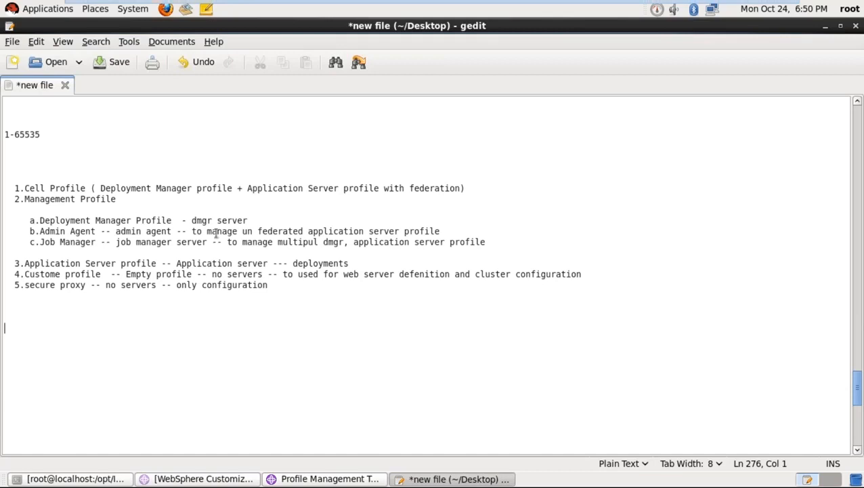
# - Insert blank lines after the Cell Profile, Job Manager, Application Server and Custome profile items
pyautogui.click(487, 189)
pyautogui.press('Return')
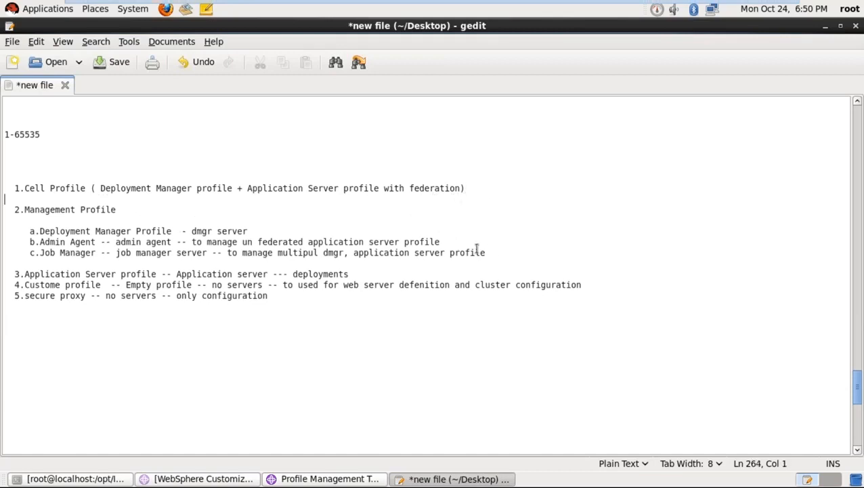
pyautogui.click(493, 260)
pyautogui.press('Return')
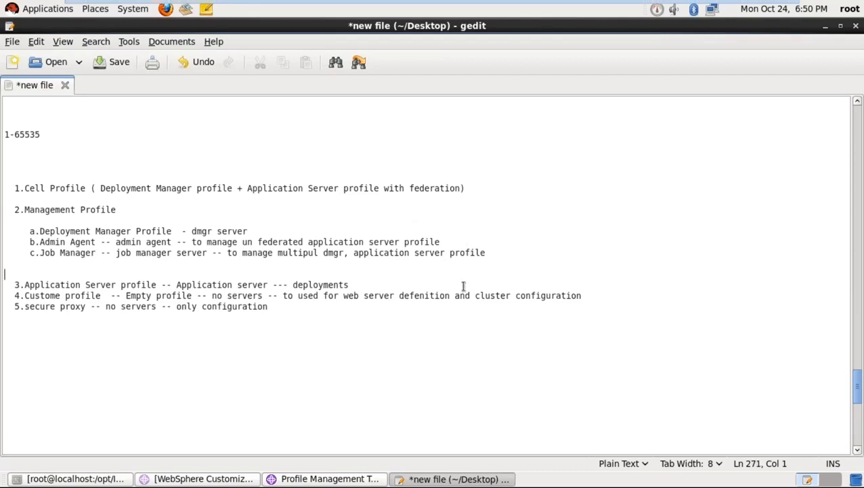
pyautogui.click(455, 284)
pyautogui.press('Return')
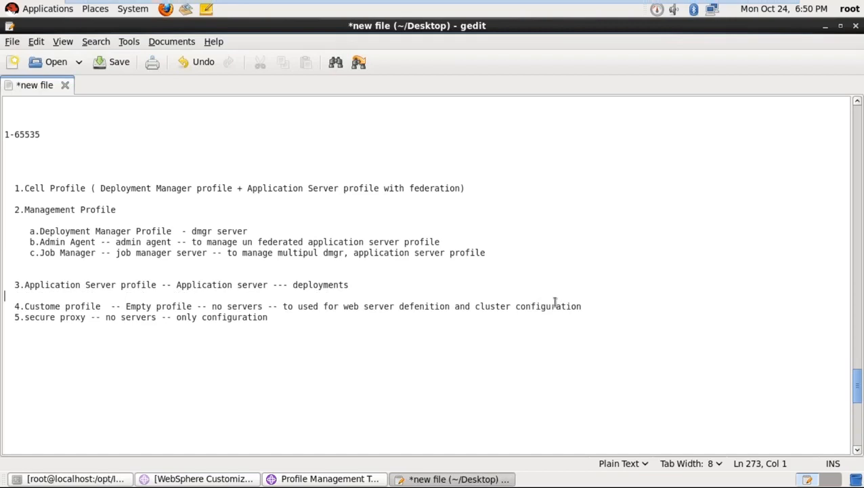
pyautogui.click(596, 306)
pyautogui.press('Return')
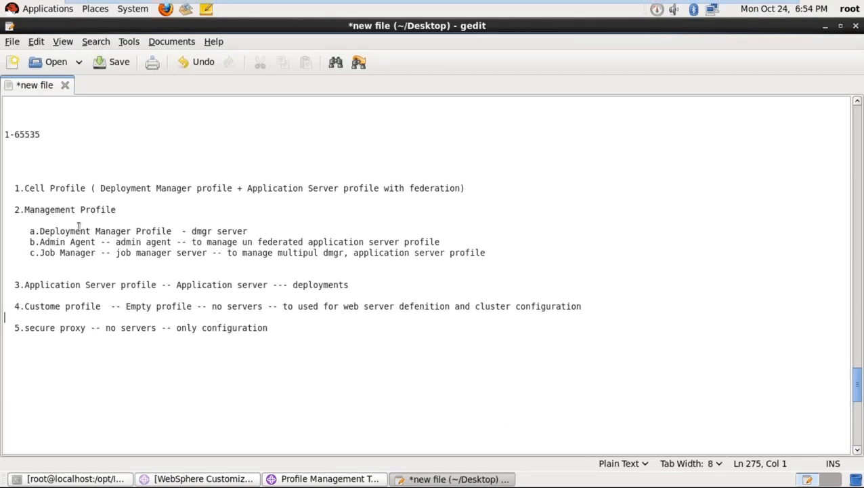
pyautogui.moveTo(40, 231); pyautogui.dragTo(162, 231)
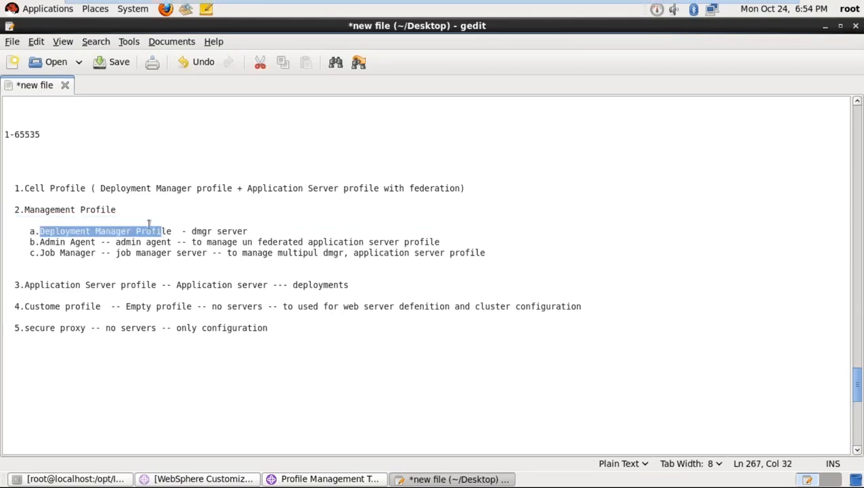
pyautogui.click(121, 209)
pyautogui.moveTo(121, 209); pyautogui.dragTo(30, 209)
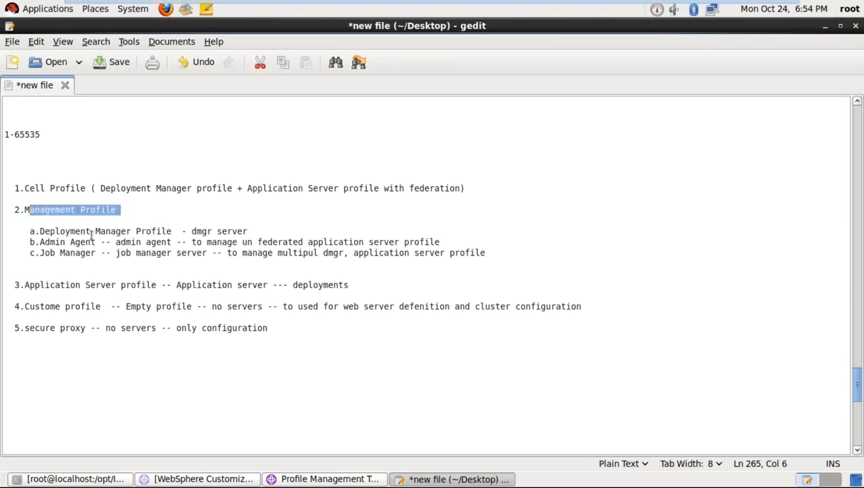
pyautogui.click(101, 242)
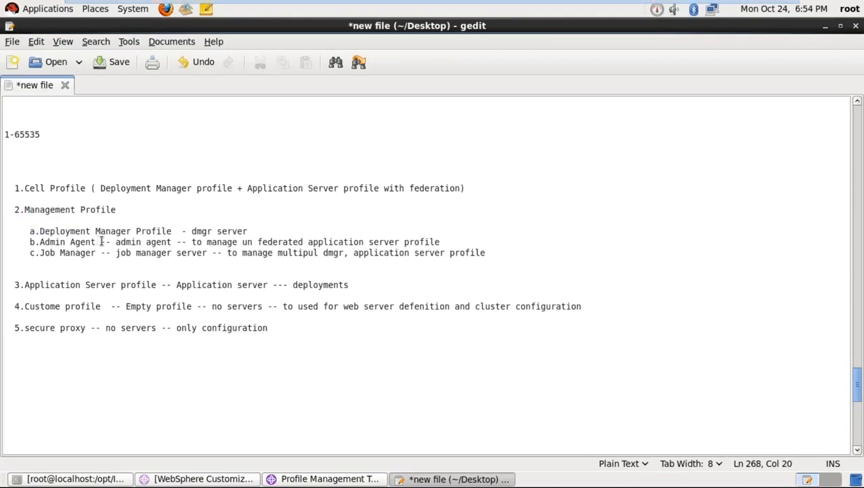
pyautogui.click(313, 479)
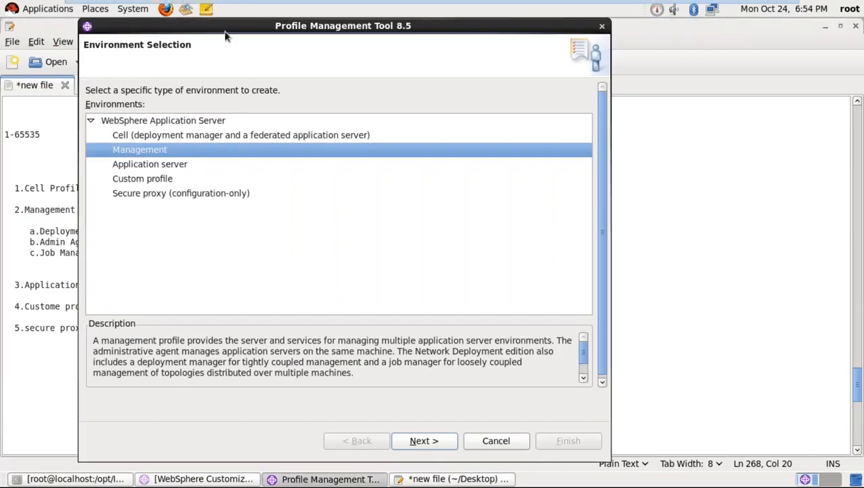
# - Review the Application server, Custom profile and Secure proxy descriptions, then proceed with Management selected
pyautogui.click(224, 26)
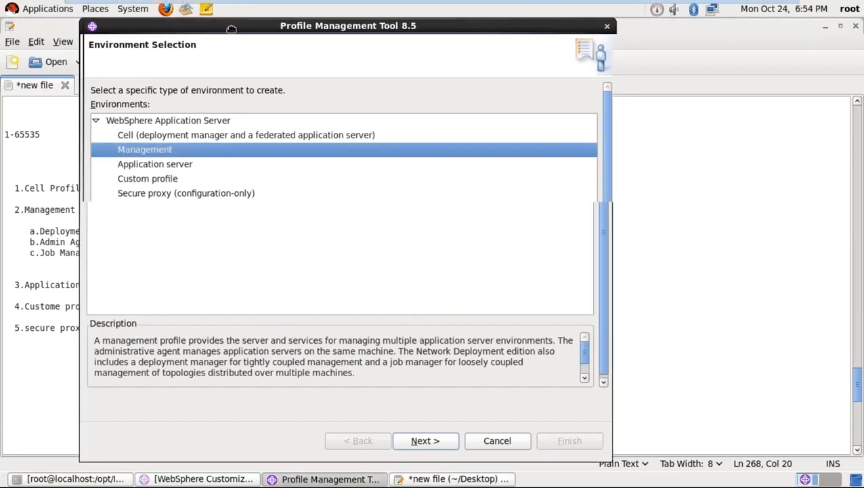
pyautogui.moveTo(223, 25); pyautogui.dragTo(336, 36)
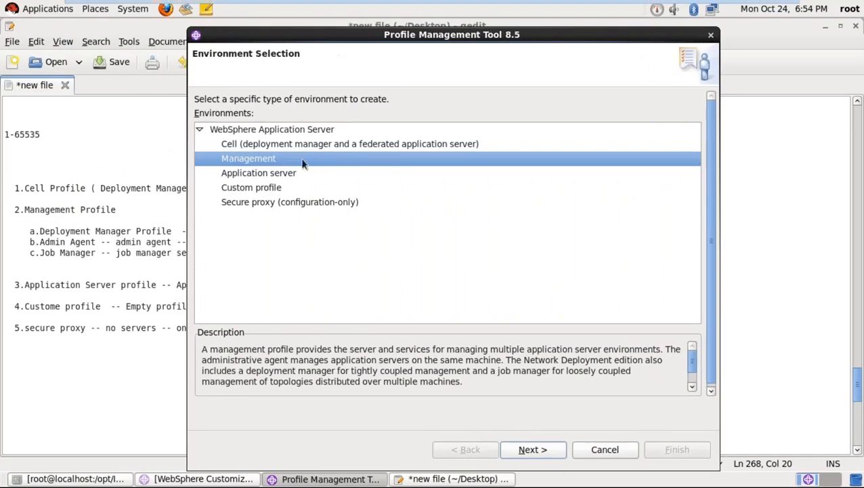
pyautogui.click(267, 177)
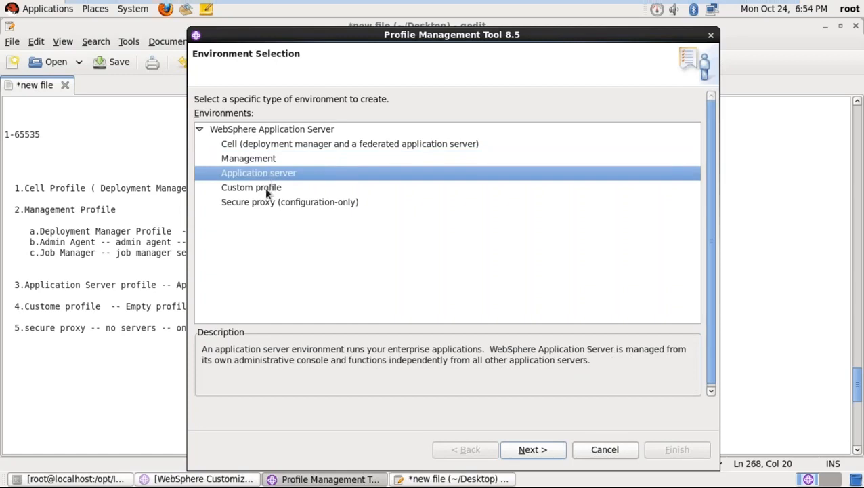
pyautogui.click(265, 187)
pyautogui.click(265, 201)
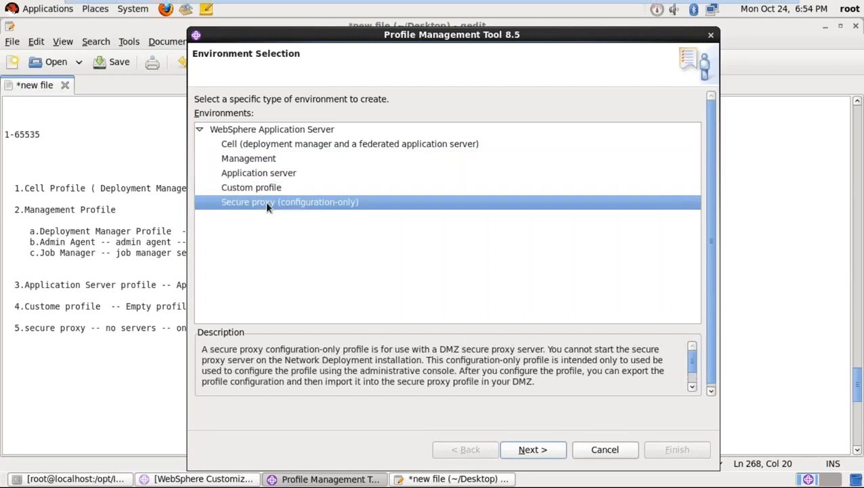
pyautogui.click(261, 162)
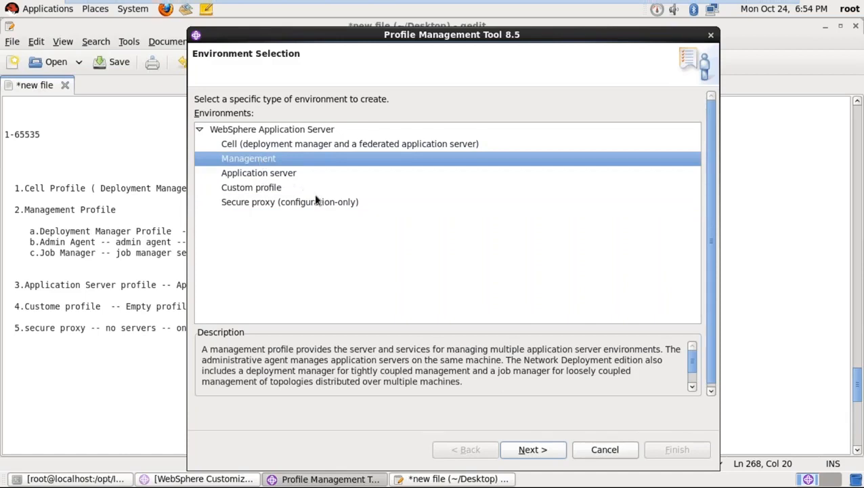
pyautogui.click(532, 450)
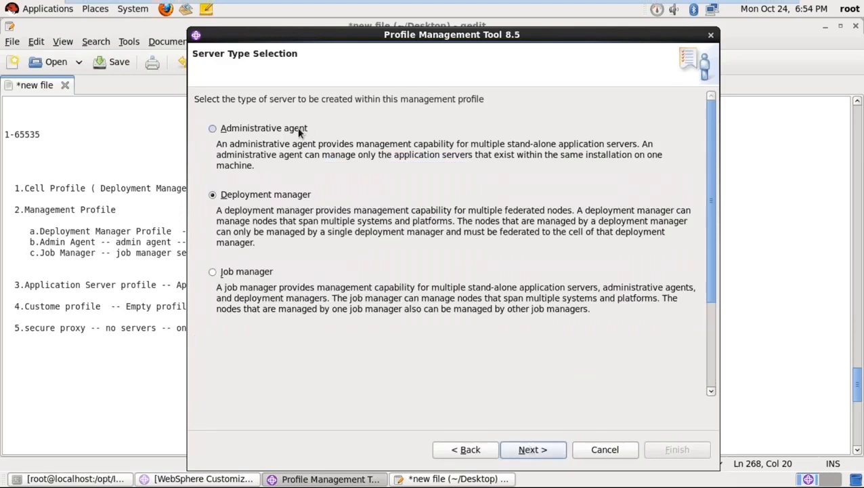
# - Compare Administrative agent and Job manager, then settle on Deployment manager as the server type
pyautogui.click(298, 131)
pyautogui.click(264, 196)
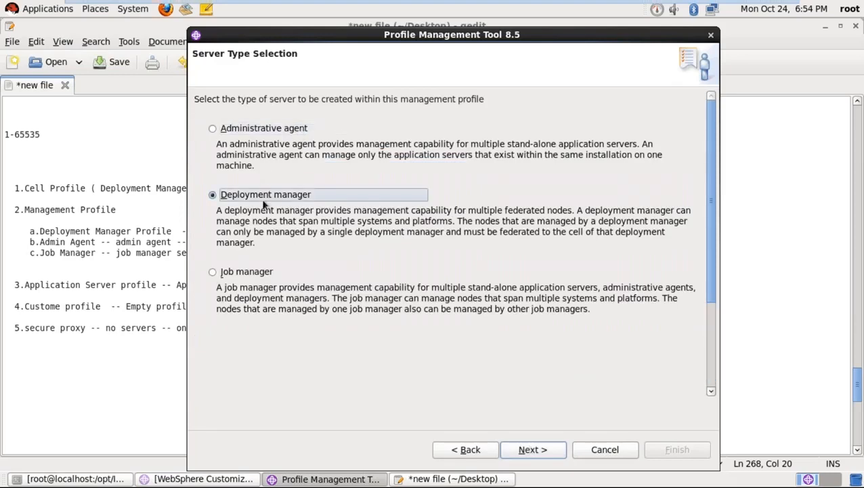
pyautogui.click(255, 272)
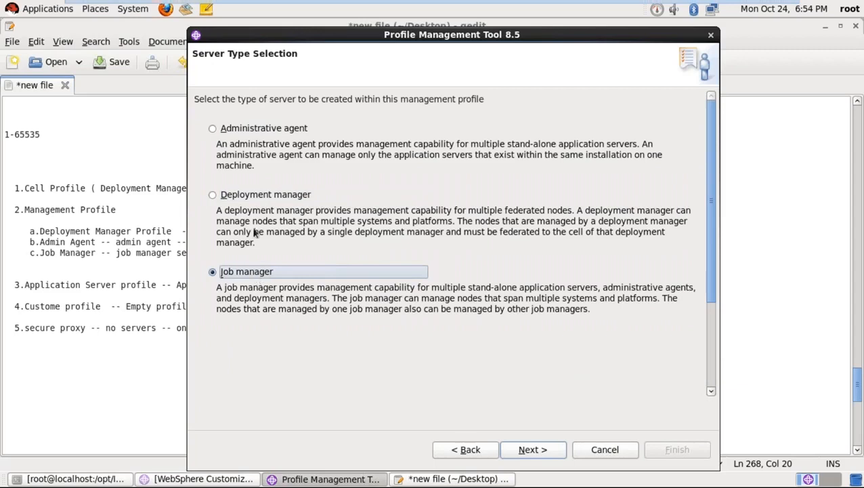
pyautogui.click(248, 128)
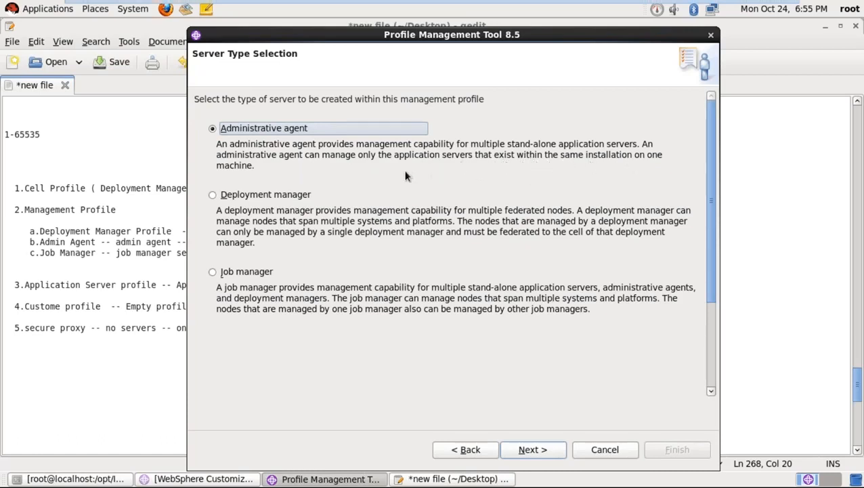
pyautogui.click(286, 194)
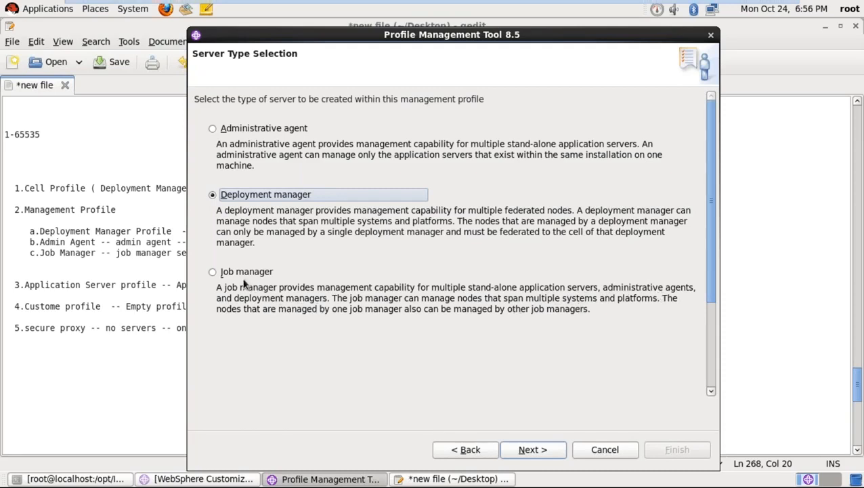
pyautogui.click(214, 271)
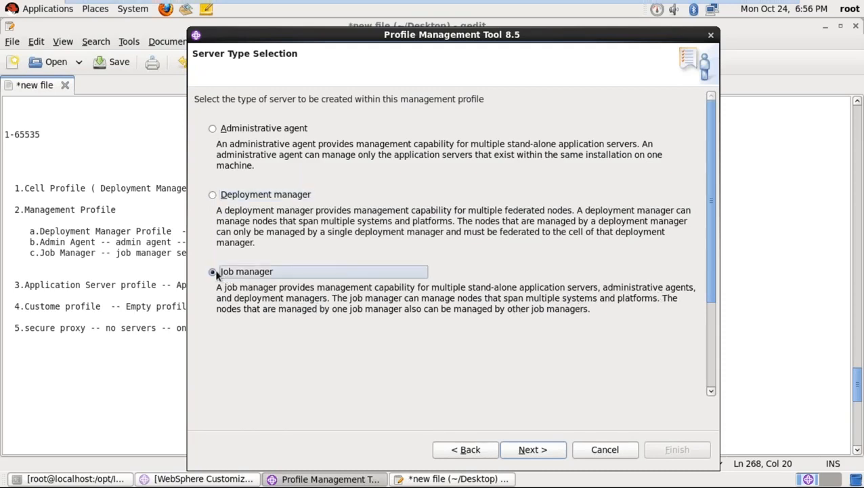
pyautogui.click(216, 196)
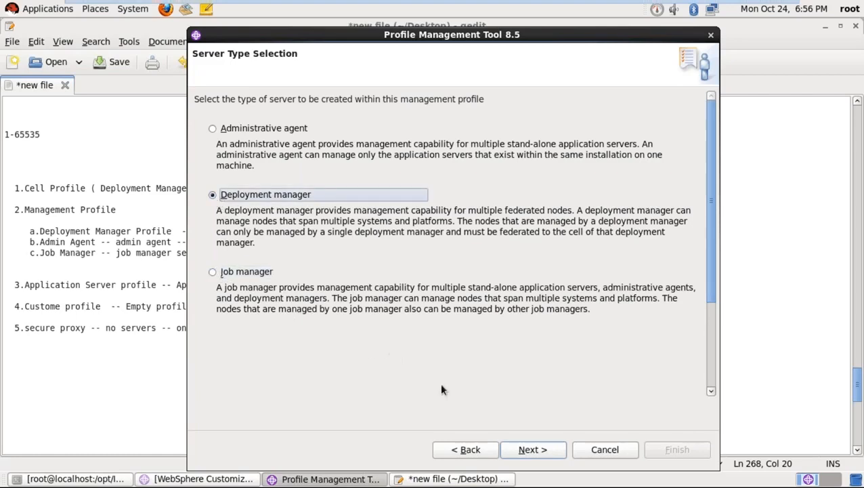
# - Select Advanced profile creation, advance to Optional Application Deployment, and bring the gedit notes forward
pyautogui.click(542, 450)
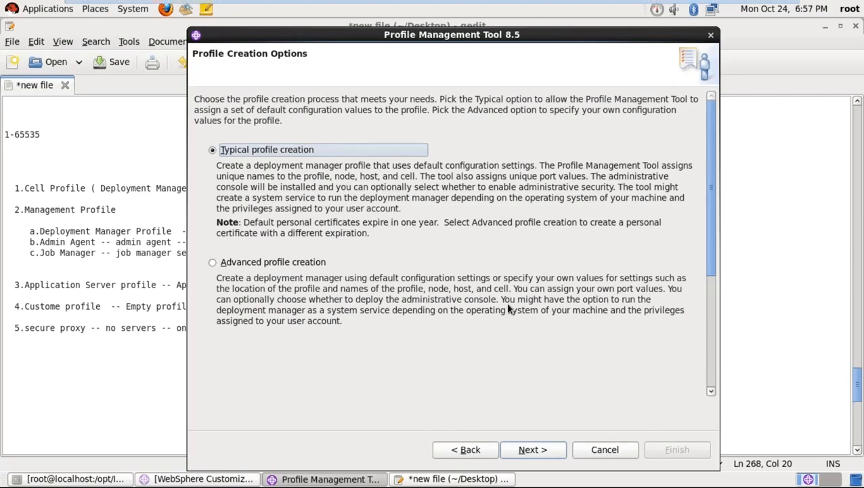
pyautogui.click(303, 263)
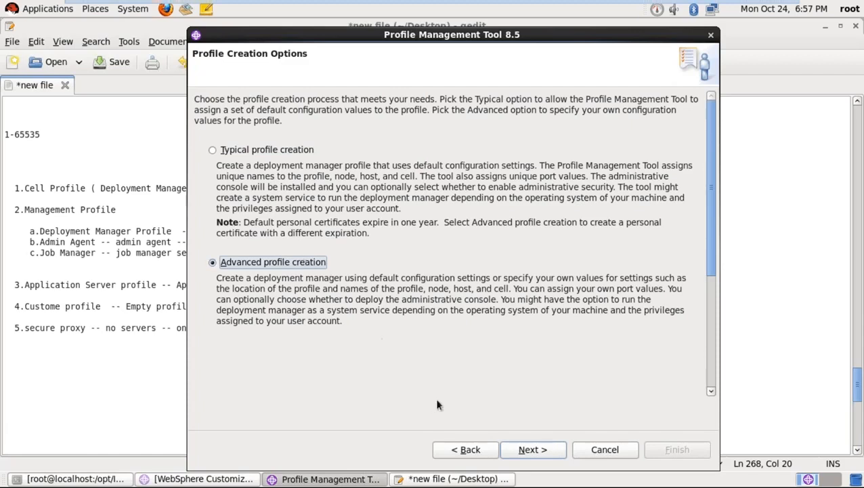
pyautogui.click(526, 452)
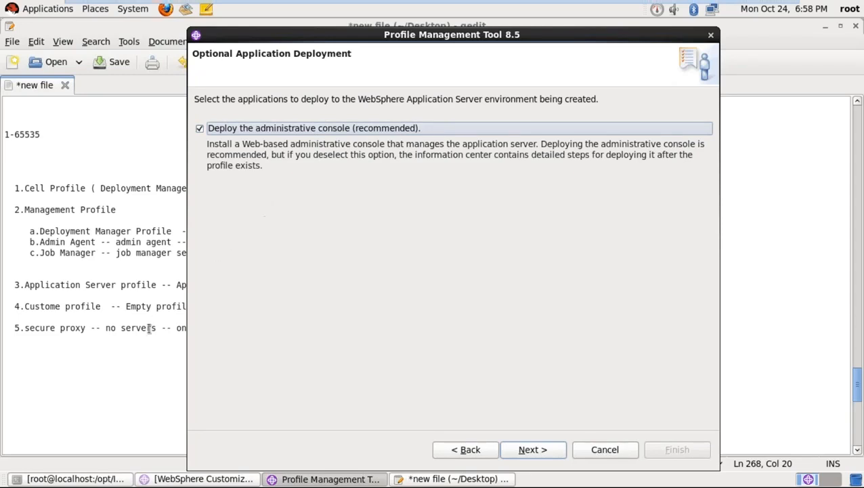
pyautogui.click(118, 360)
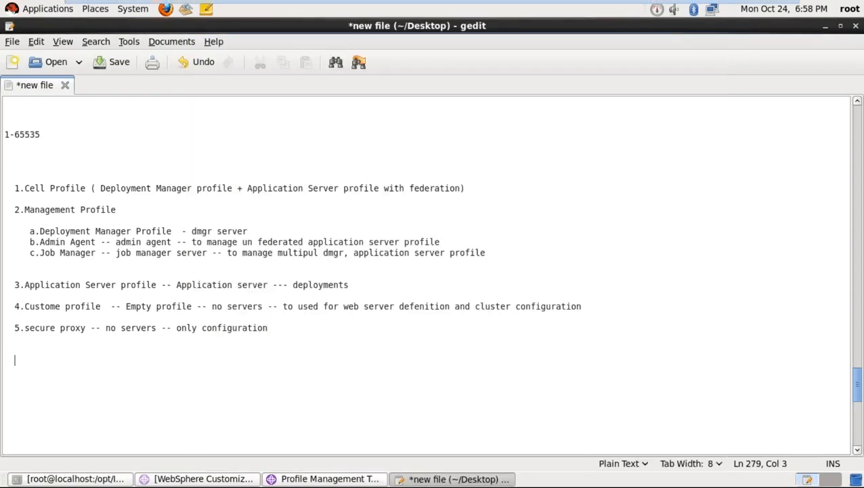
# - Add the note line '.war -- isclite.war' in gedit and return to the profile wizard
pyautogui.write('.war  --')
pyautogui.write('isclite.war')
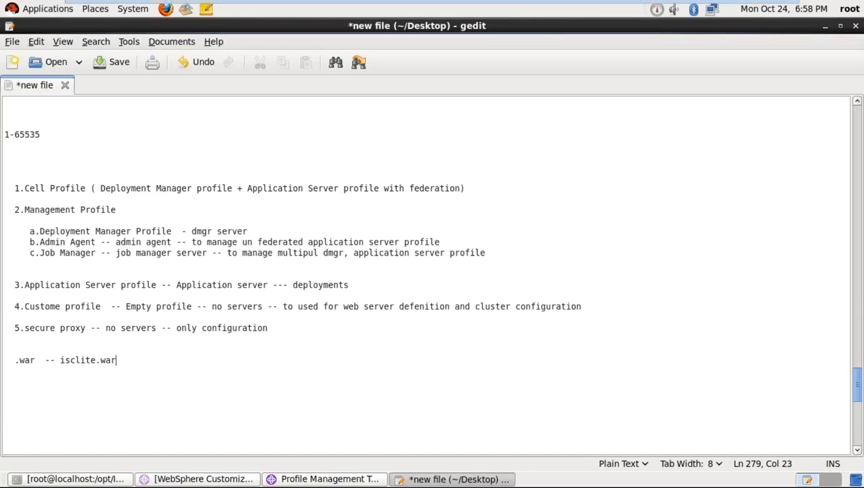
pyautogui.moveTo(115, 360); pyautogui.dragTo(61, 359)
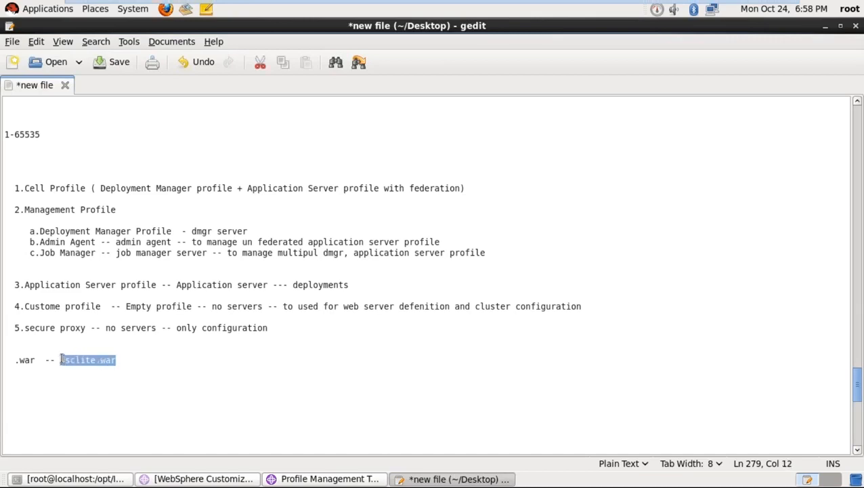
pyautogui.click(304, 482)
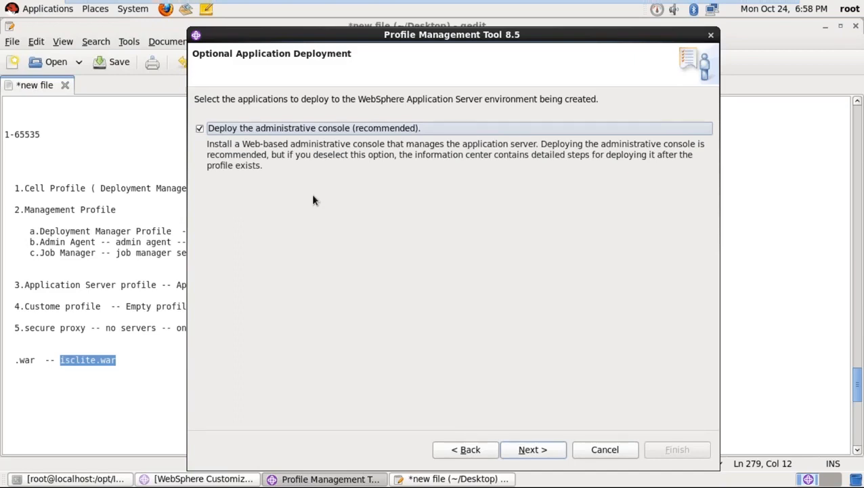
# - On Profile Name and Location, inspect the profile name Dmgr01 and its directory path
pyautogui.click(533, 451)
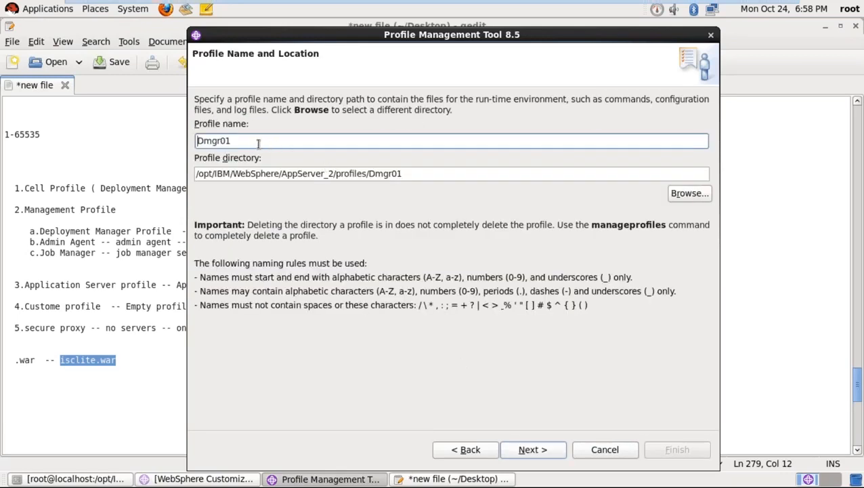
pyautogui.moveTo(258, 143); pyautogui.dragTo(196, 142)
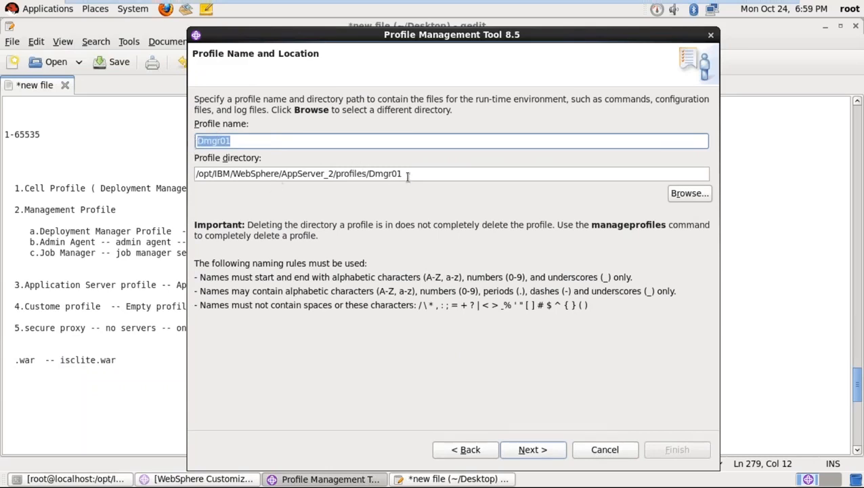
pyautogui.moveTo(407, 175); pyautogui.dragTo(337, 174)
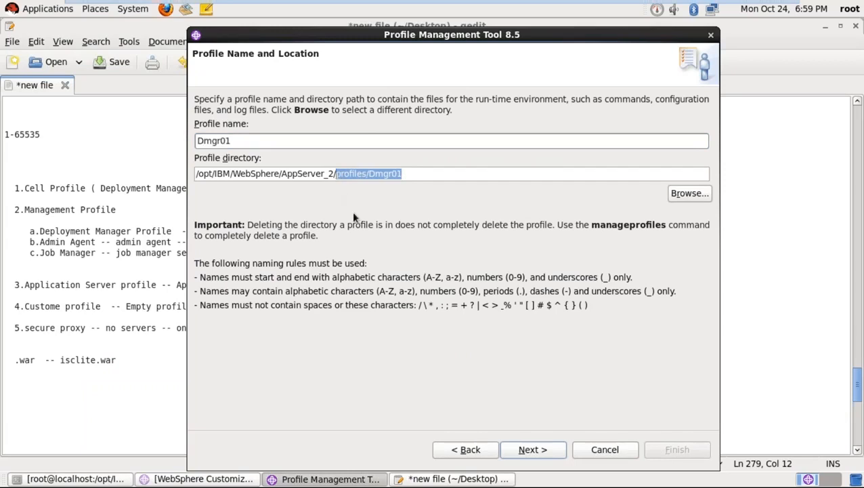
pyautogui.click(334, 174)
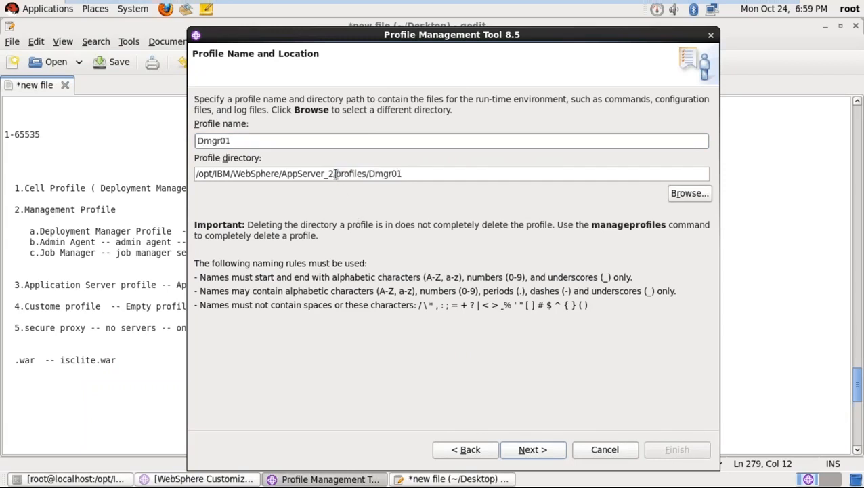
pyautogui.moveTo(334, 174); pyautogui.dragTo(190, 173)
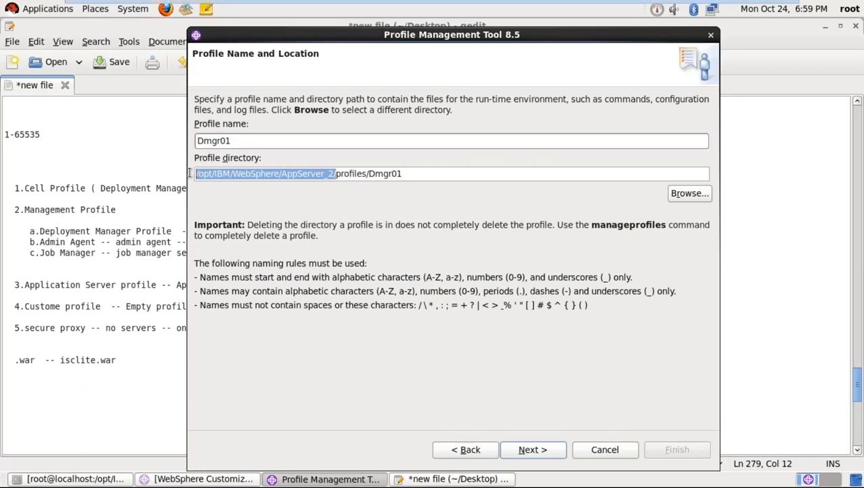
pyautogui.click(201, 175)
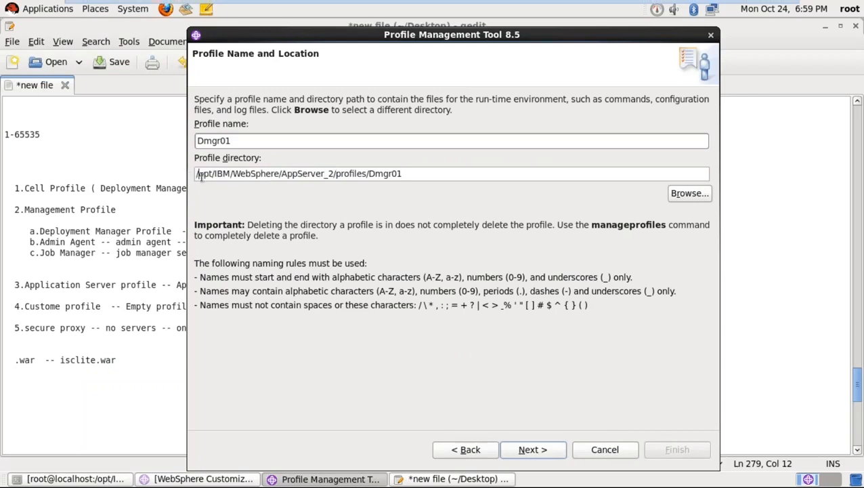
pyautogui.click(255, 173)
# - Examine the /opt/IBM/WebSphere/AppServer_2 profiles/Dmgr01 path and accept the default name and location
pyautogui.moveTo(335, 173); pyautogui.dragTo(190, 173)
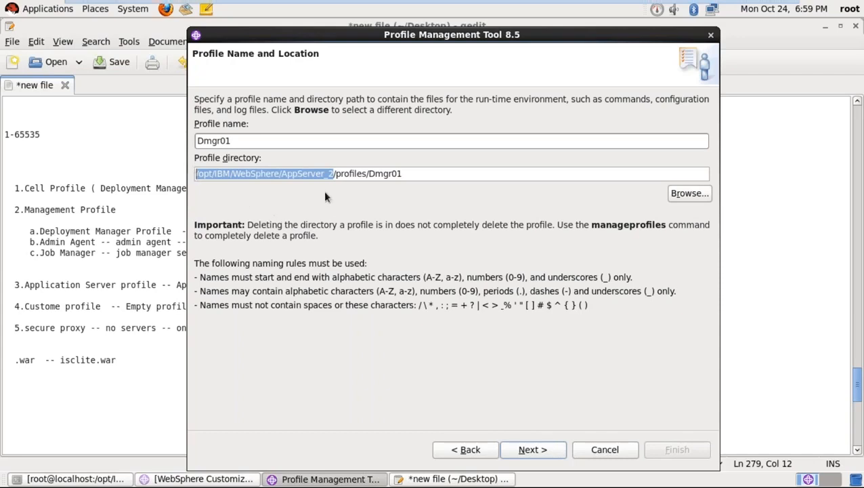
pyautogui.moveTo(362, 174); pyautogui.dragTo(336, 173)
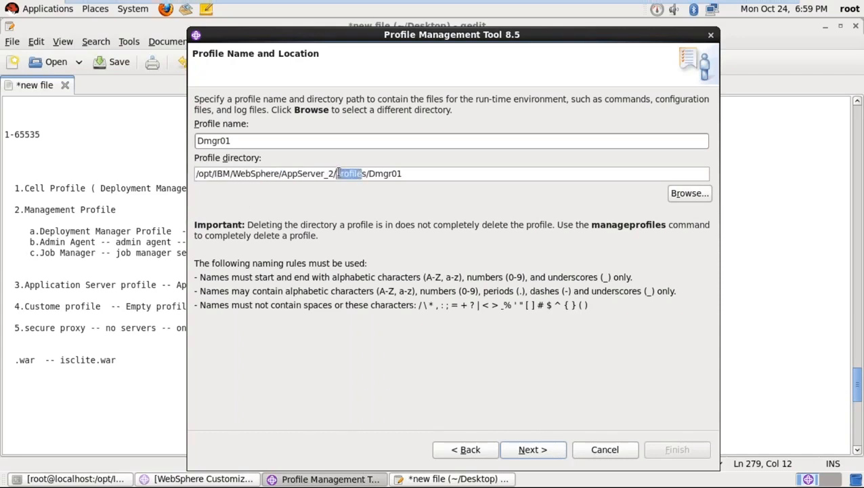
pyautogui.click(402, 173)
pyautogui.moveTo(402, 174); pyautogui.dragTo(371, 174)
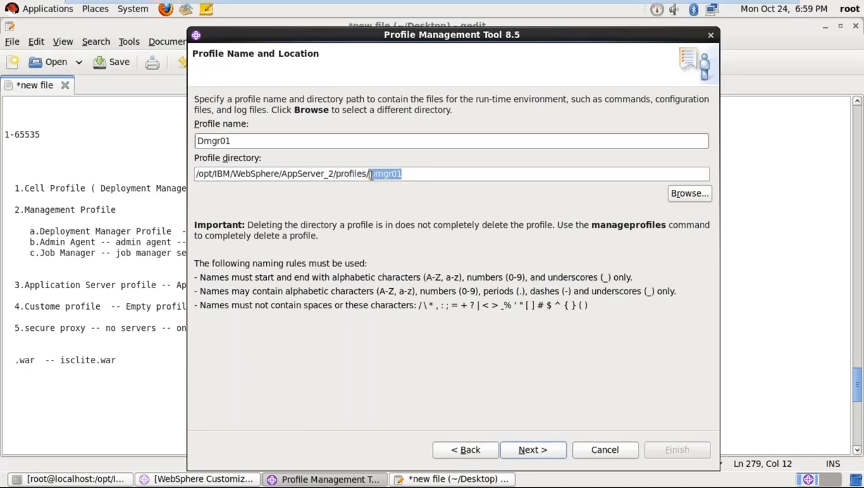
pyautogui.click(420, 173)
pyautogui.moveTo(402, 174); pyautogui.dragTo(370, 174)
pyautogui.click(535, 450)
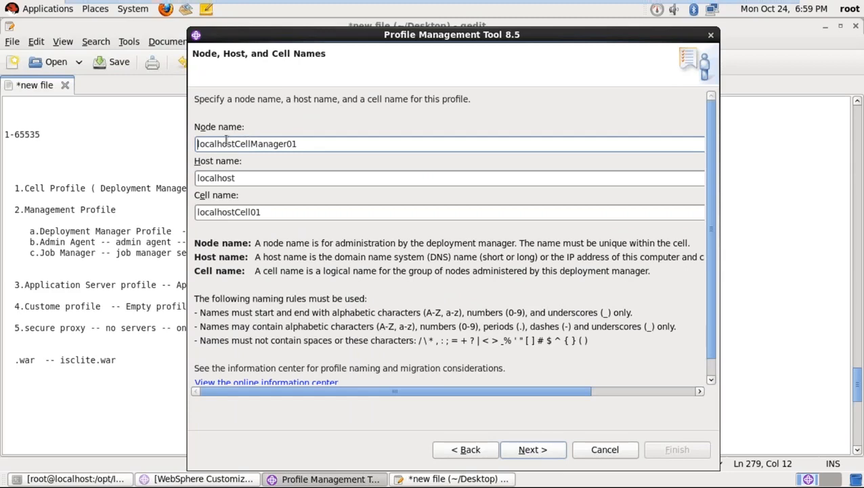
# - Rename the node to DMGRNode1
pyautogui.click(242, 178)
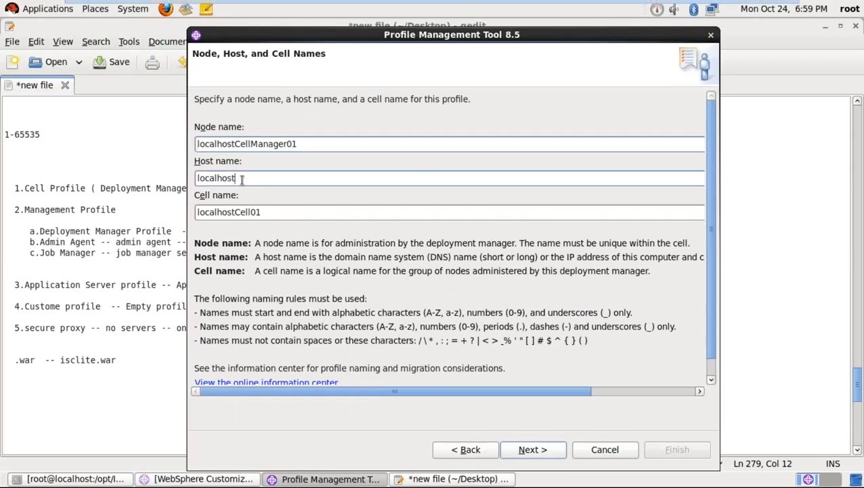
pyautogui.click(258, 211)
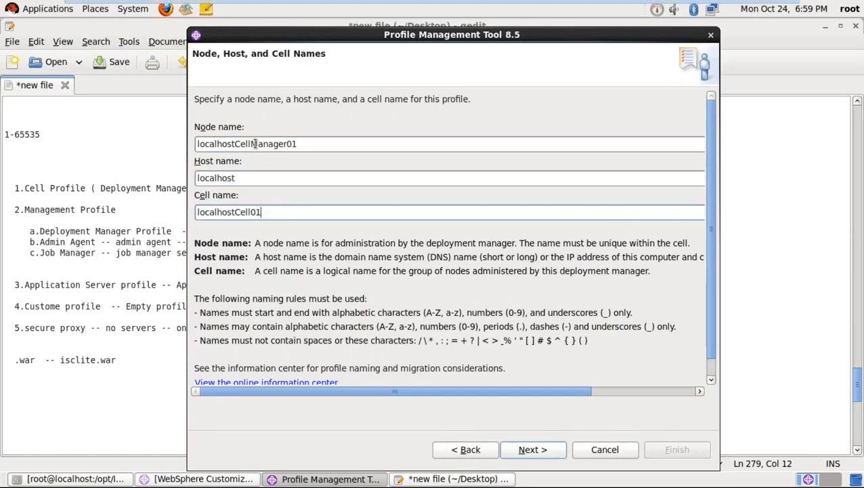
pyautogui.click(304, 144)
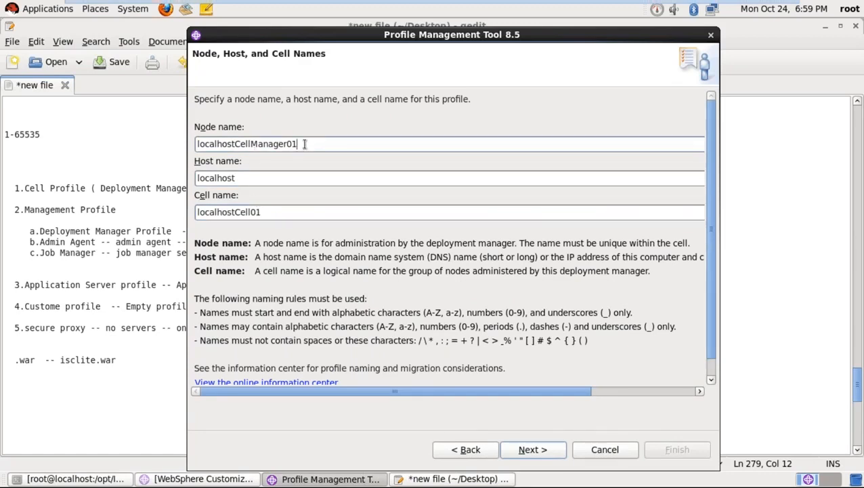
pyautogui.press('BackSpace')
pyautogui.press('BackSpace')
pyautogui.press('BackSpace')
pyautogui.press('BackSpace')
pyautogui.press('BackSpace')
pyautogui.press('BackSpace')
pyautogui.press('BackSpace')
pyautogui.press('BackSpace')
pyautogui.press('BackSpace')
pyautogui.press('BackSpace')
pyautogui.press('BackSpace')
pyautogui.press('BackSpace')
pyautogui.press('BackSpace')
pyautogui.press('BackSpace')
pyautogui.press('BackSpace')
pyautogui.press('BackSpace')
pyautogui.press('BackSpace')
pyautogui.press('BackSpace')
pyautogui.press('BackSpace')
pyautogui.press('BackSpace')
pyautogui.press('BackSpace')
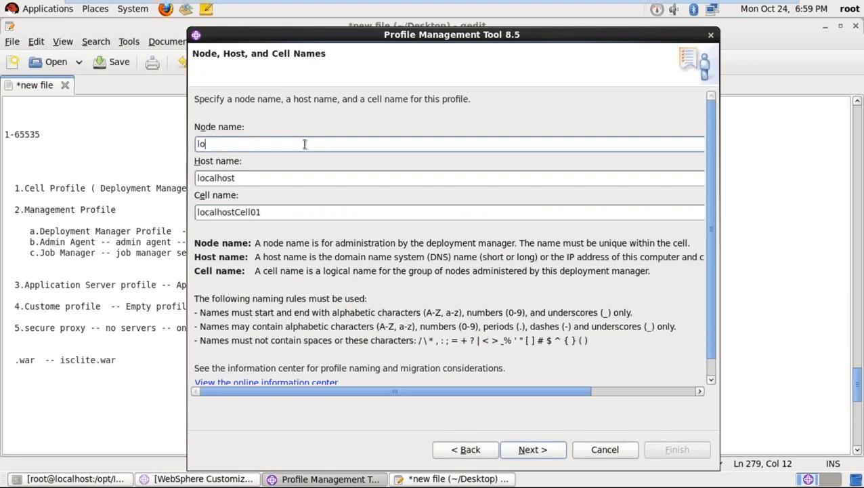
pyautogui.write('DMGR')
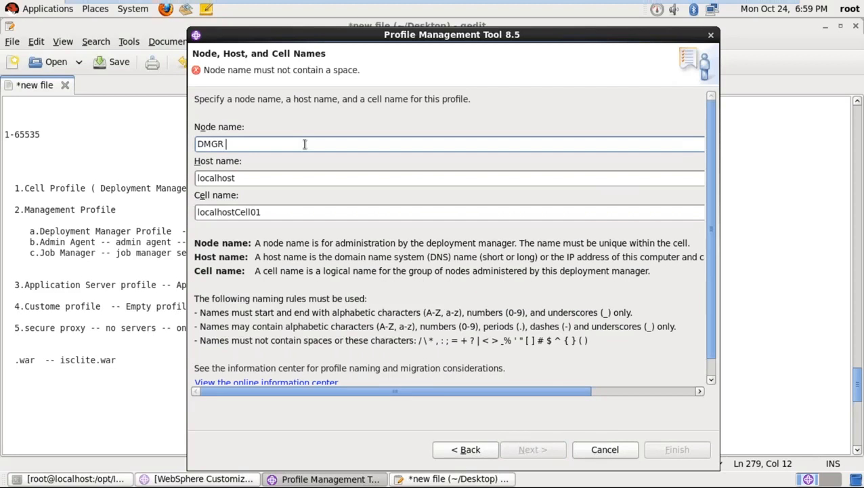
pyautogui.press('BackSpace')
pyautogui.write('Nod')
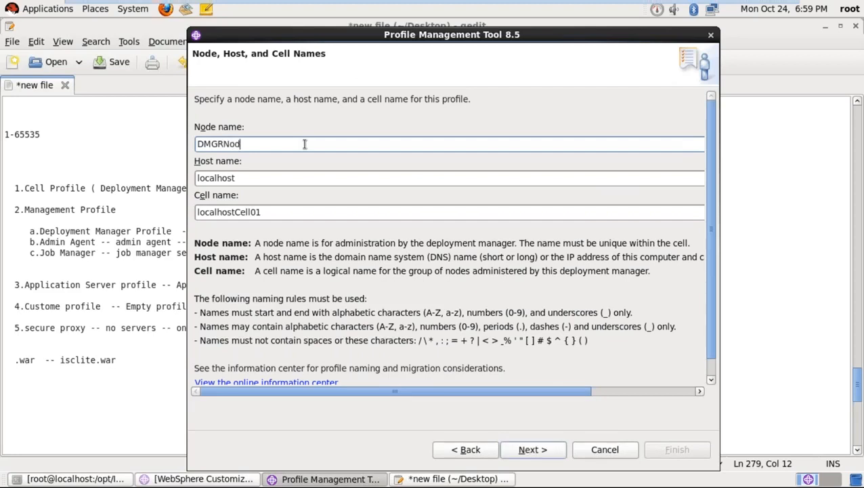
pyautogui.write('e1')
# - Change the cell name to DMGRCell01, keep host name localhost, and continue
pyautogui.click(277, 182)
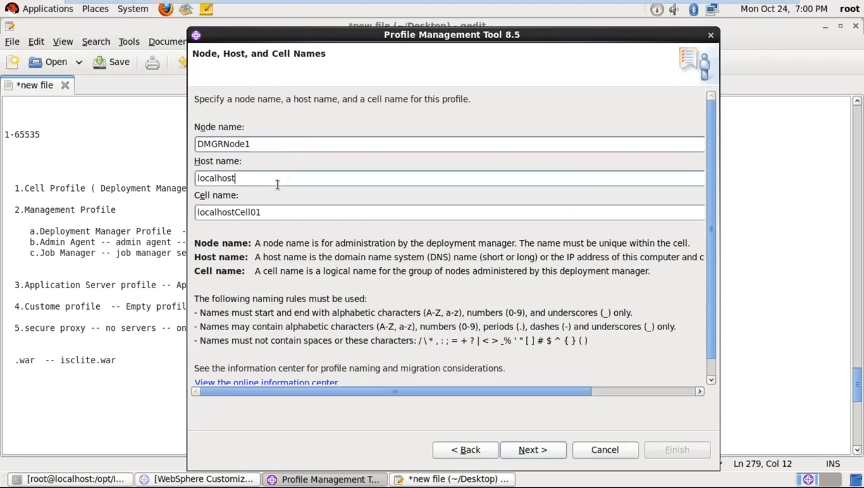
pyautogui.click(278, 211)
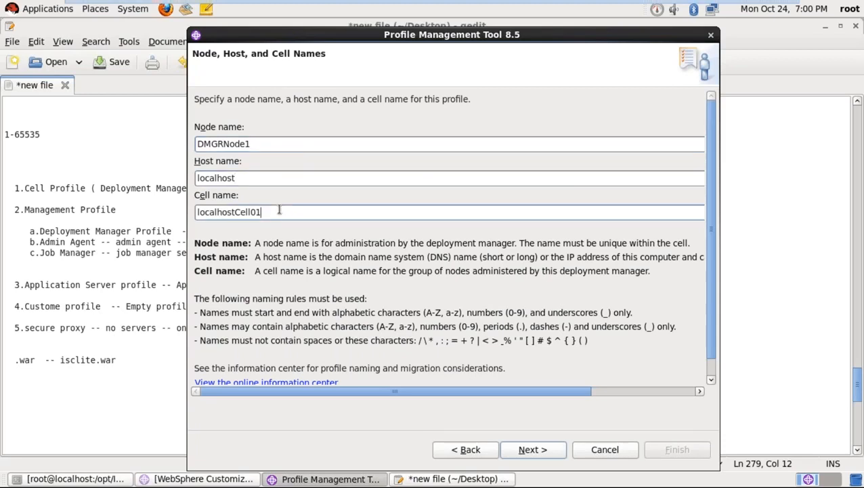
pyautogui.press('Left')
pyautogui.press('Left')
pyautogui.press('Left')
pyautogui.press('Left')
pyautogui.press('Left')
pyautogui.press('Left')
pyautogui.press('BackSpace')
pyautogui.press('BackSpace')
pyautogui.press('BackSpace')
pyautogui.press('BackSpace')
pyautogui.press('BackSpace')
pyautogui.press('BackSpace')
pyautogui.press('BackSpace')
pyautogui.press('BackSpace')
pyautogui.press('BackSpace')
pyautogui.write('D')
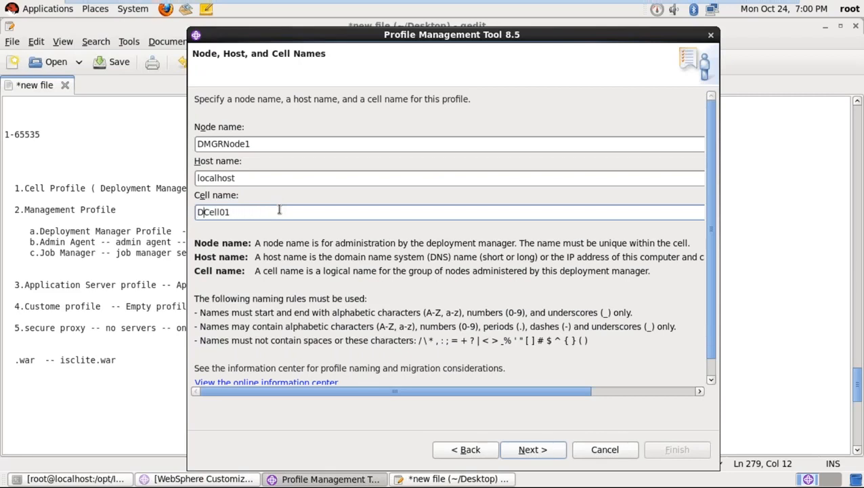
pyautogui.write('MGR')
pyautogui.click(531, 449)
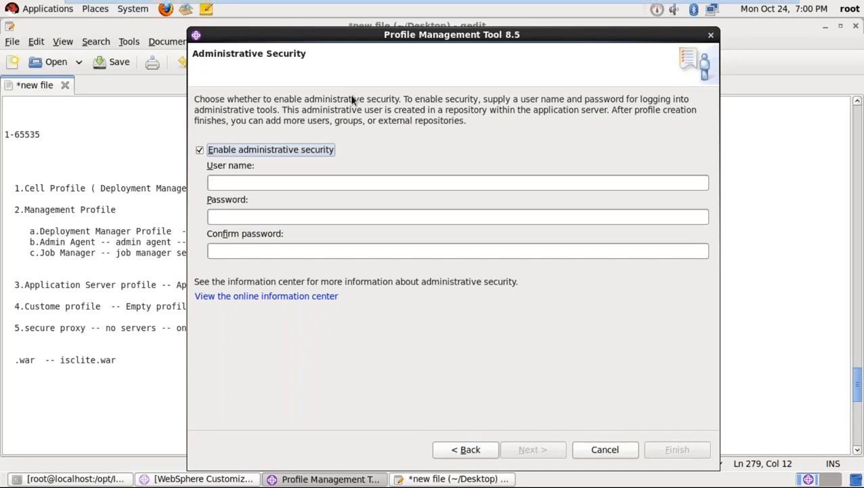
# - Enter then erase an admin user name, and uncheck Enable administrative security
pyautogui.click(306, 183)
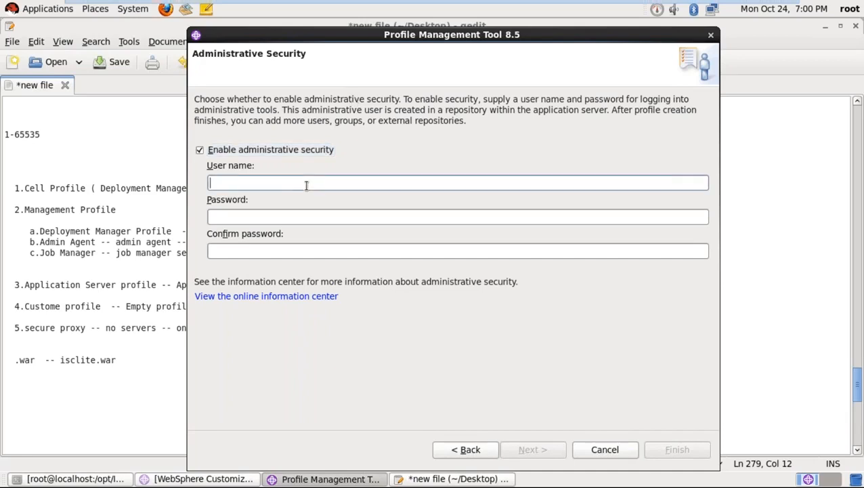
pyautogui.write('wasadmin')
pyautogui.press('BackSpace')
pyautogui.press('BackSpace')
pyautogui.press('BackSpace')
pyautogui.press('BackSpace')
pyautogui.press('BackSpace')
pyautogui.press('BackSpace')
pyautogui.press('BackSpace')
pyautogui.press('BackSpace')
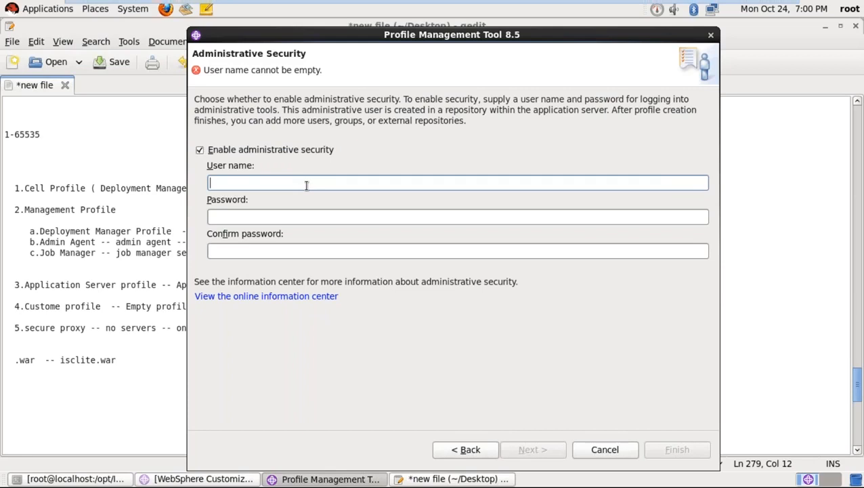
pyautogui.click(295, 150)
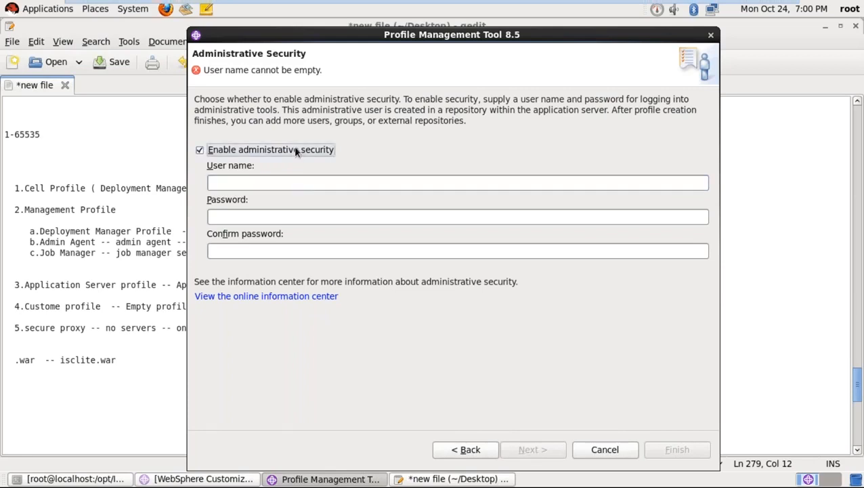
pyautogui.click(295, 150)
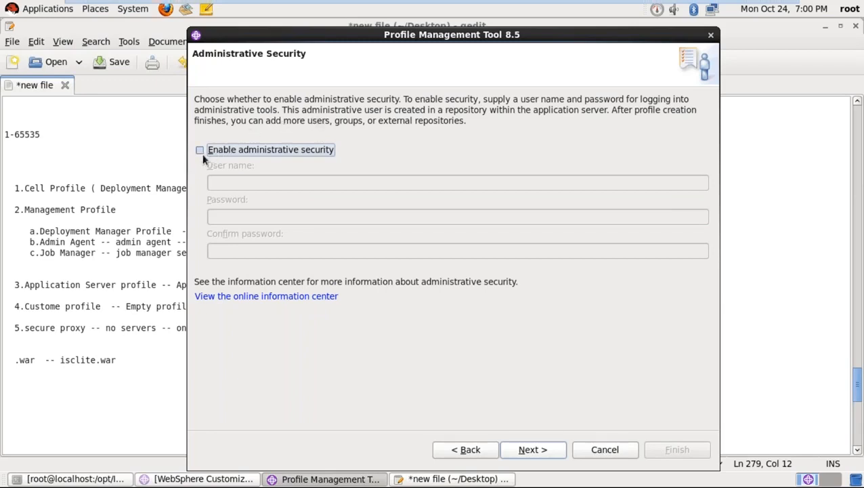
# - Advance past both certificate pages to Port Values Assignment, scan the ports, then bring gedit forward
pyautogui.click(528, 455)
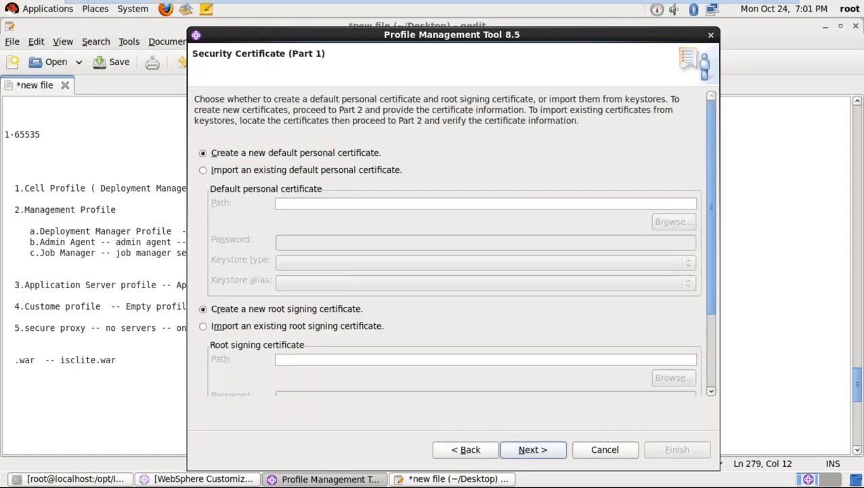
pyautogui.click(530, 451)
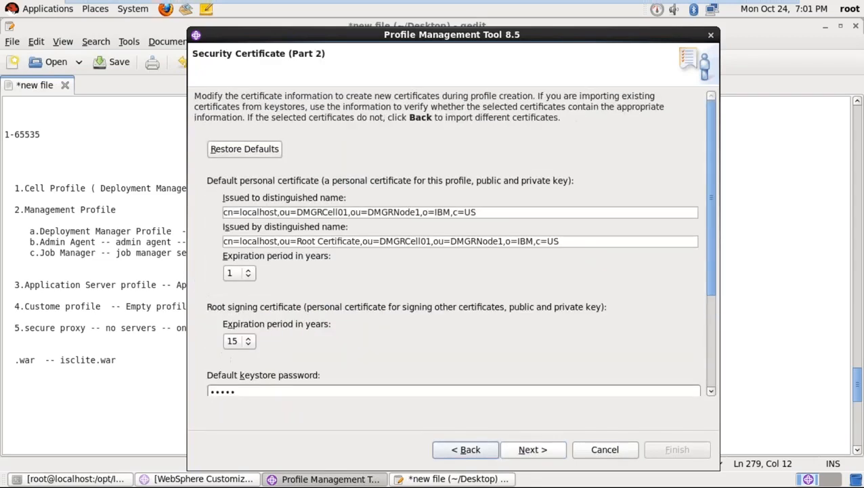
pyautogui.click(533, 450)
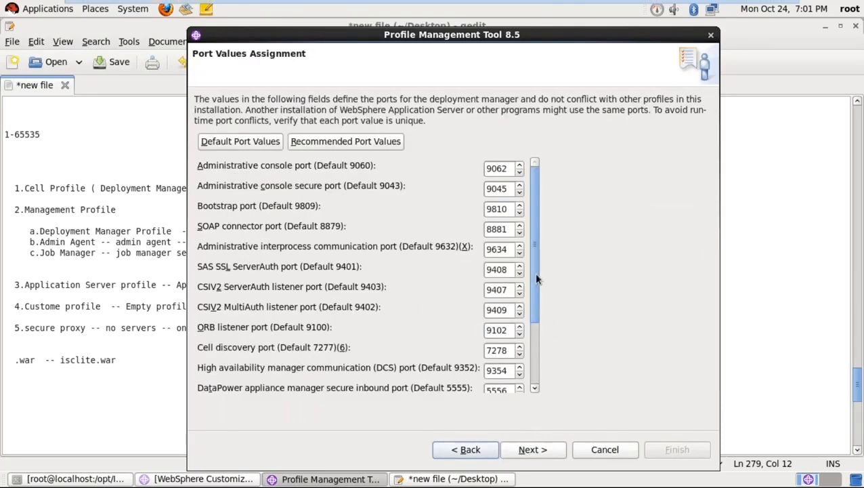
pyautogui.moveTo(534, 272)
pyautogui.mouseDown()
pyautogui.moveTo(531, 341)
pyautogui.moveTo(532, 258)
pyautogui.mouseUp()
pyautogui.click(40, 156)
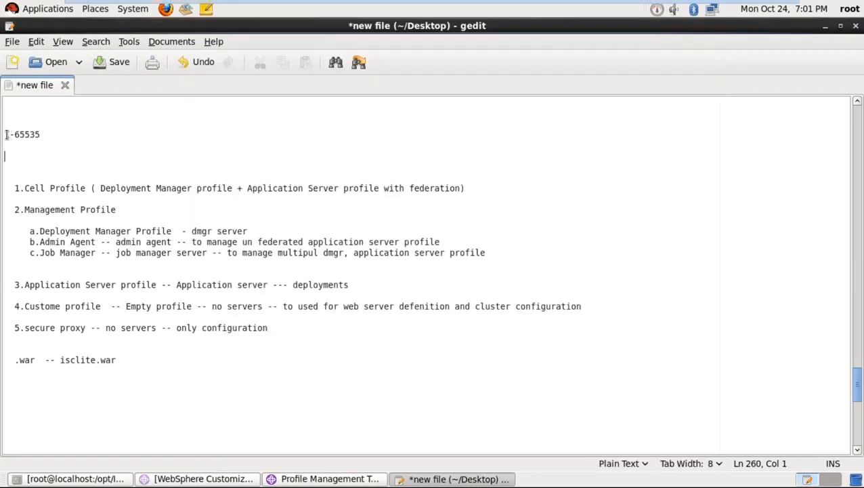
# - Highlight the 1-65535 valid port range in the gedit notes, then switch back to Port Values Assignment
pyautogui.moveTo(7, 134); pyautogui.dragTo(42, 135)
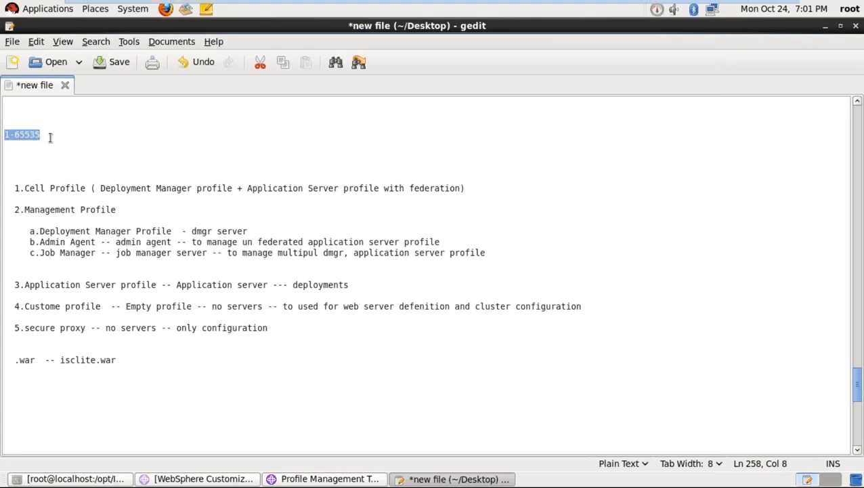
pyautogui.click(50, 137)
pyautogui.keyDown('shift'); pyautogui.click(5, 132); pyautogui.keyUp('shift')
pyautogui.click(321, 478)
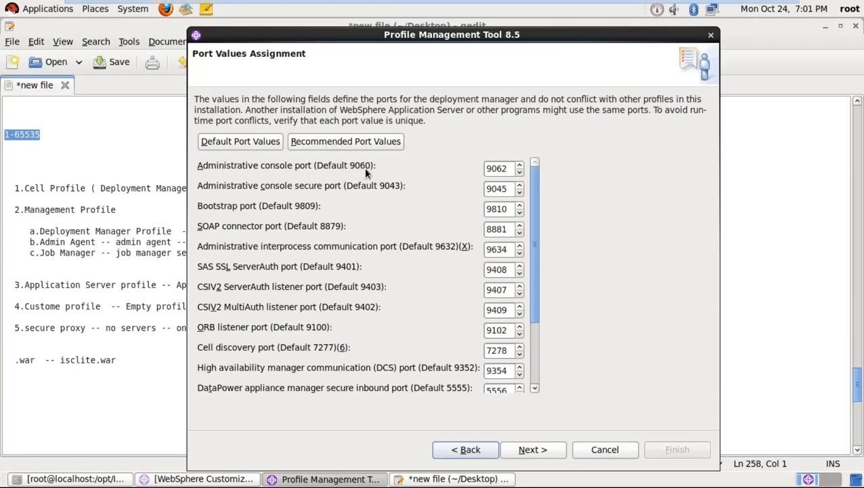
pyautogui.moveTo(512, 168); pyautogui.dragTo(482, 171)
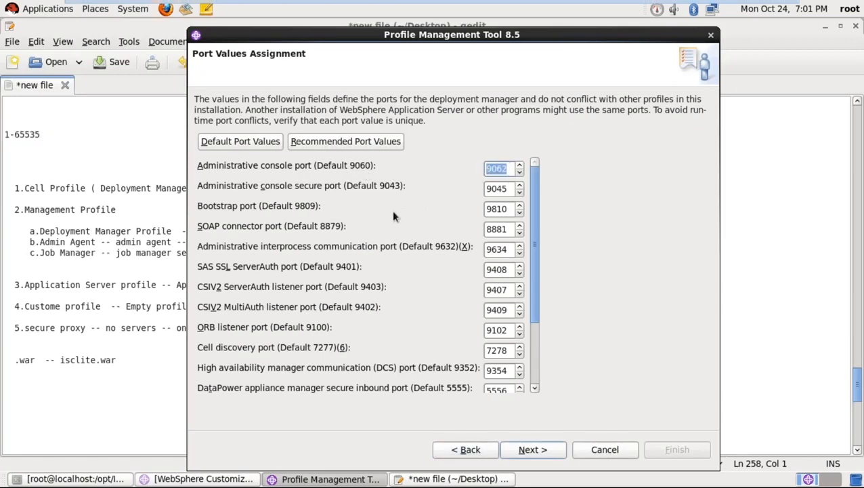
pyautogui.click(509, 169)
pyautogui.moveTo(509, 169); pyautogui.dragTo(487, 169)
pyautogui.click(508, 169)
pyautogui.hotkey('alt', 'Tab')
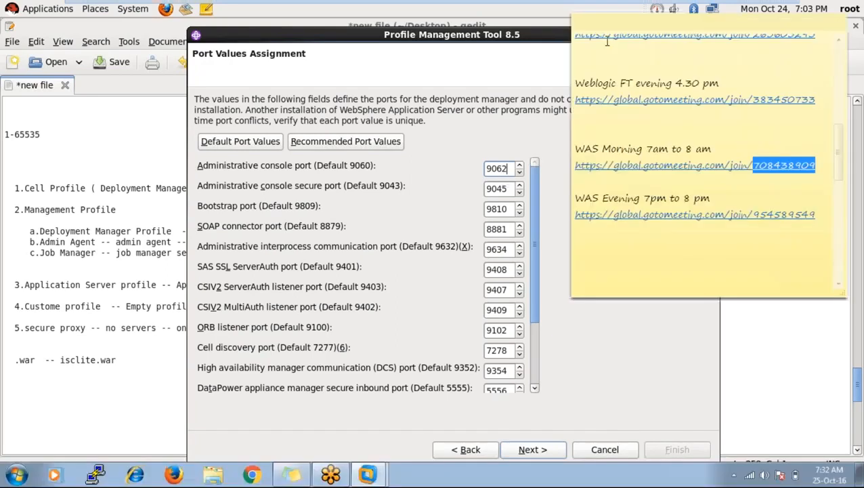
pyautogui.moveTo(615, 31); pyautogui.dragTo(827, 91)
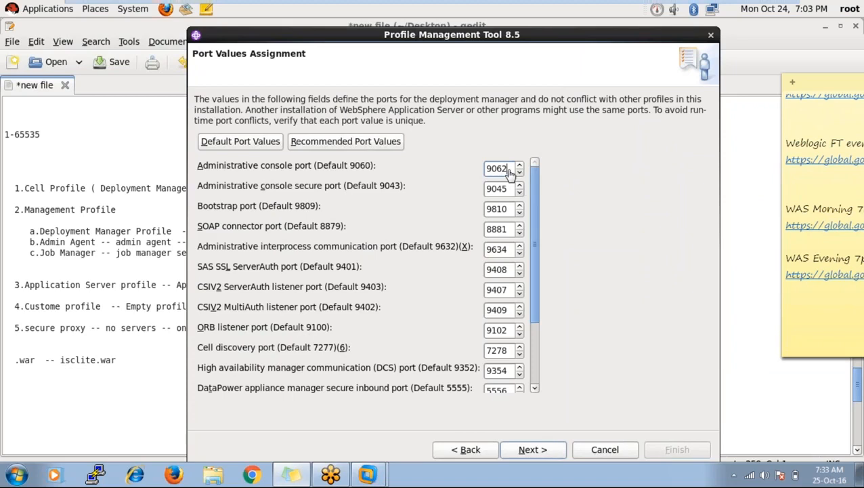
pyautogui.click(512, 173)
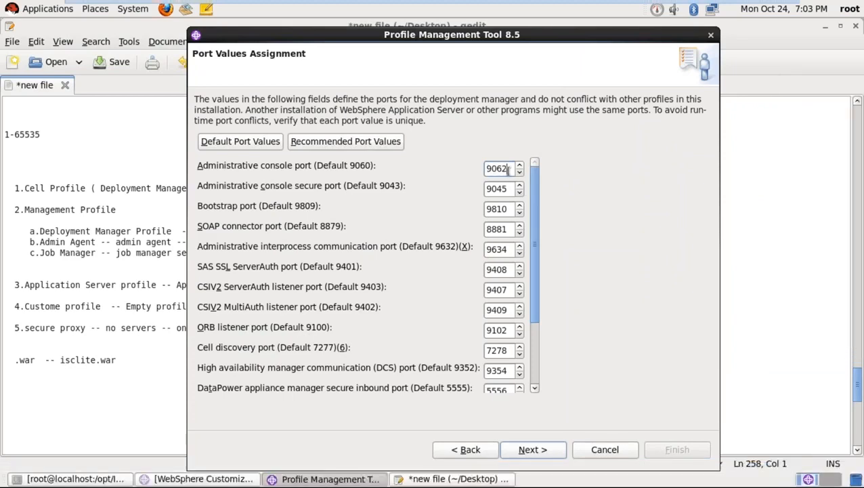
pyautogui.moveTo(510, 171); pyautogui.dragTo(483, 173)
pyautogui.click(509, 168)
pyautogui.click(505, 190)
pyautogui.moveTo(503, 190); pyautogui.dragTo(484, 191)
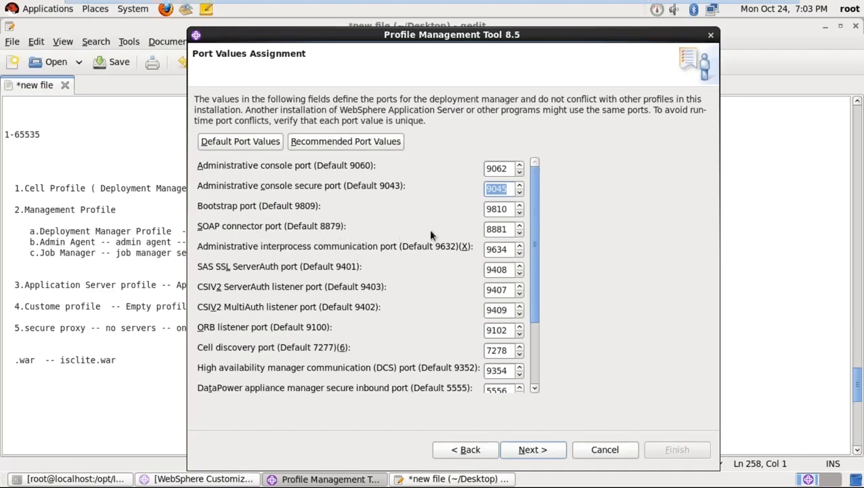
pyautogui.moveTo(509, 230); pyautogui.dragTo(485, 231)
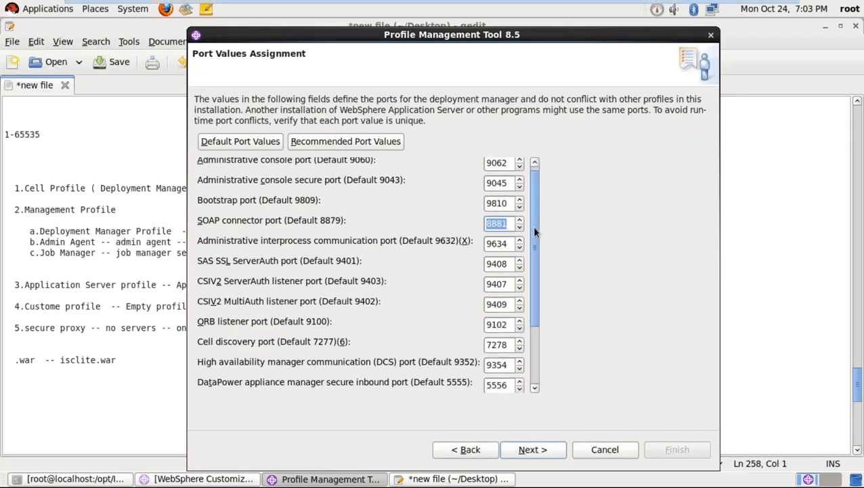
pyautogui.moveTo(534, 230)
pyautogui.mouseDown()
pyautogui.moveTo(537, 284)
pyautogui.moveTo(534, 215)
pyautogui.mouseUp()
pyautogui.moveTo(507, 169); pyautogui.dragTo(485, 189)
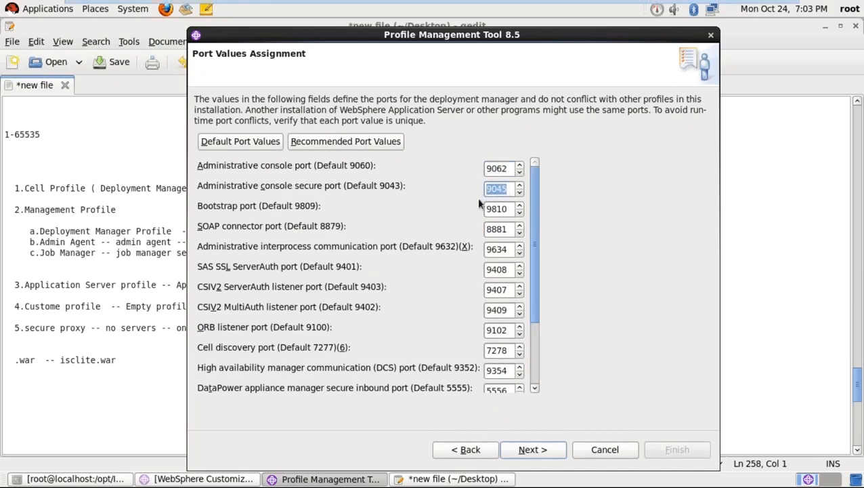
pyautogui.moveTo(508, 231); pyautogui.dragTo(482, 231)
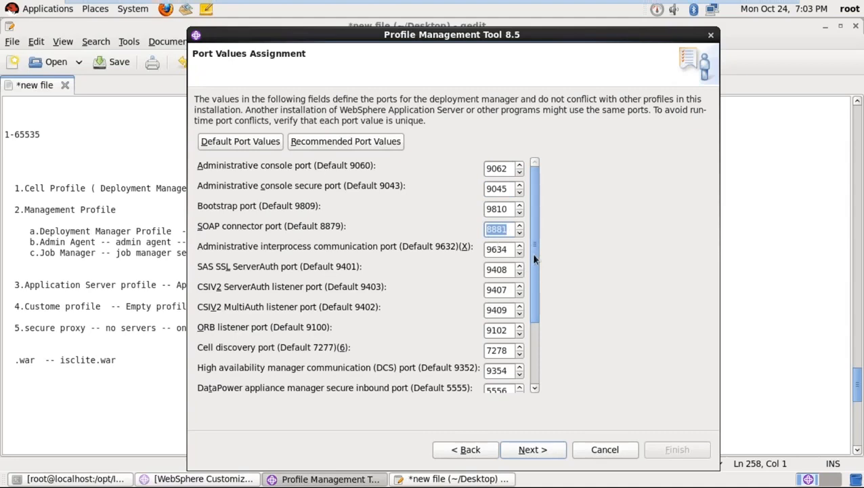
pyautogui.moveTo(534, 258)
pyautogui.mouseDown()
pyautogui.moveTo(539, 298)
pyautogui.moveTo(542, 260)
pyautogui.mouseUp()
# - Accept the assigned port values and advance to the Dmgr01 Profile Creation Summary
pyautogui.click(556, 450)
pyautogui.click(556, 450)
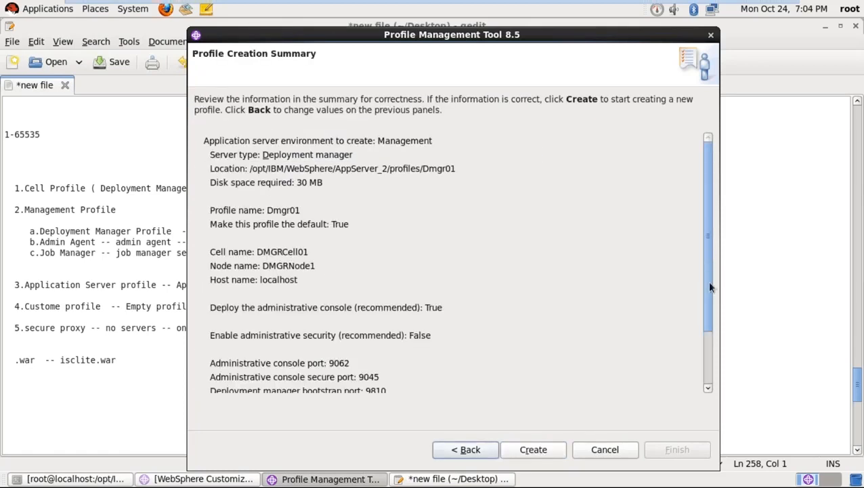
pyautogui.moveTo(710, 287)
pyautogui.mouseDown()
pyautogui.moveTo(716, 335)
pyautogui.moveTo(713, 273)
pyautogui.mouseUp()
# - Review the summary's bootstrap, SOAP port and service settings, then create the Dmgr01 profile
pyautogui.click(708, 386)
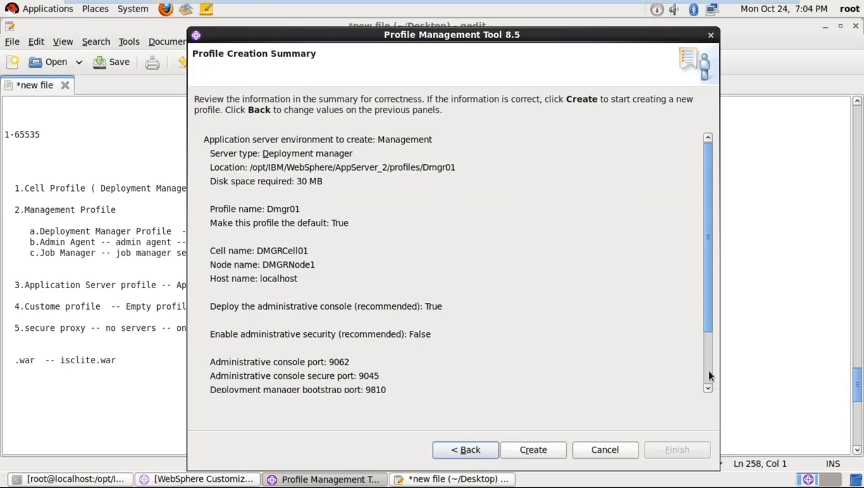
pyautogui.click(709, 374)
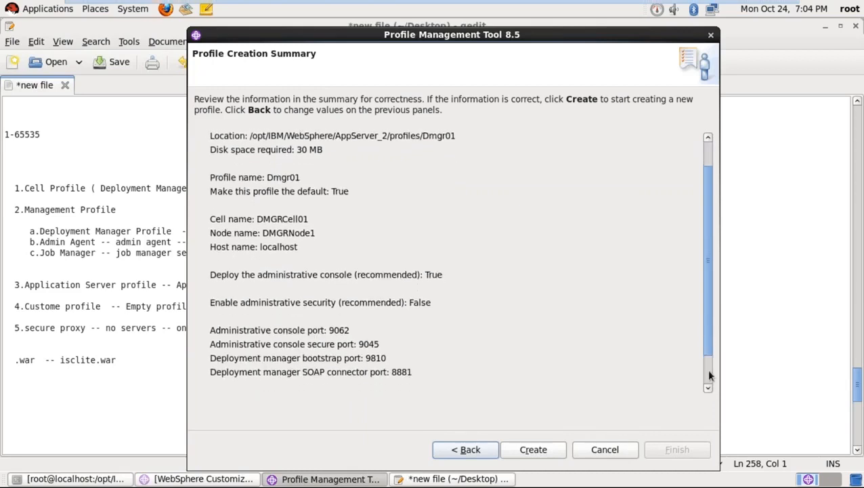
pyautogui.scroll(-2, 707, 373)
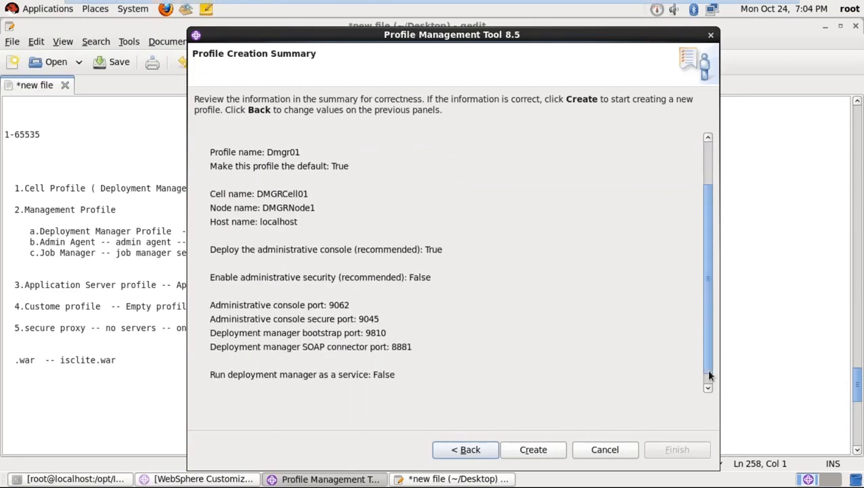
pyautogui.click(534, 450)
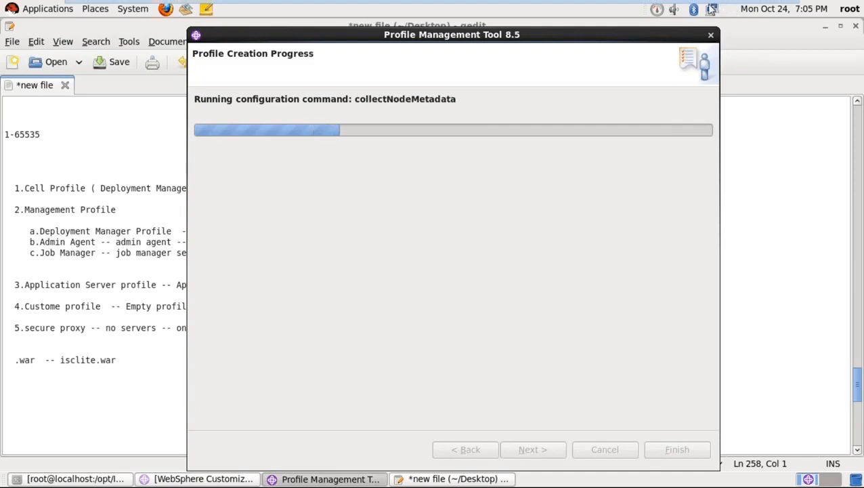
# - While profile creation runs, minimize the virtual machine window and raise the host sound volume
pyautogui.moveTo(670, 7)
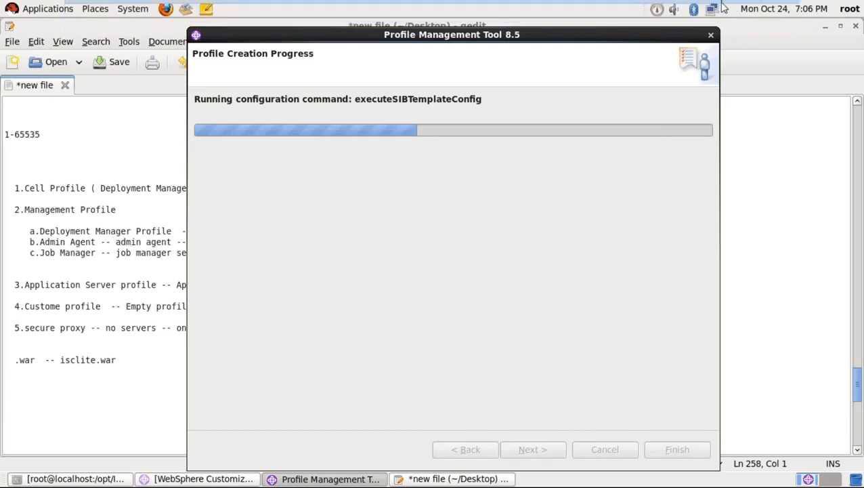
pyautogui.click(750, 14)
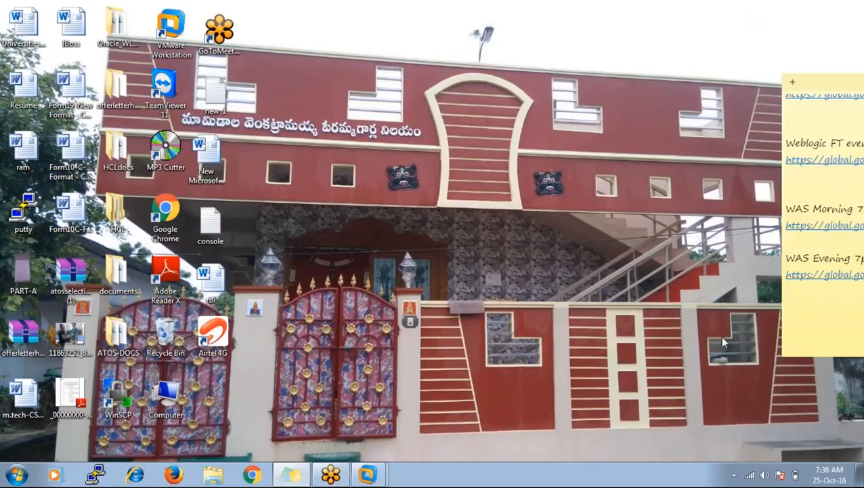
pyautogui.click(764, 474)
pyautogui.moveTo(763, 346); pyautogui.dragTo(764, 330)
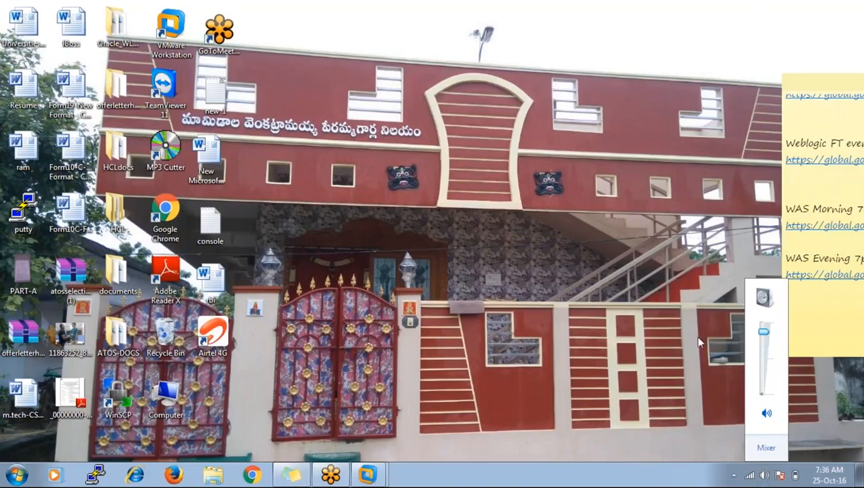
# - Dismiss the volume control and restore the virtual machine to full screen
pyautogui.click(696, 336)
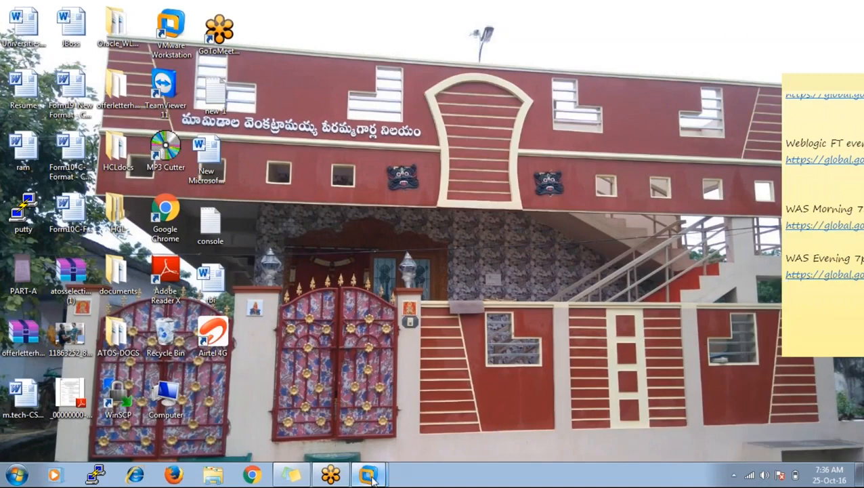
pyautogui.moveTo(371, 478)
pyautogui.click(325, 437)
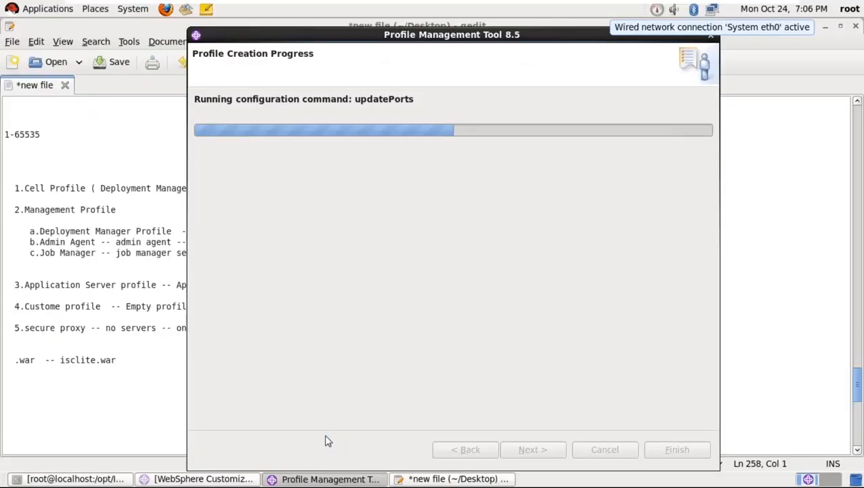
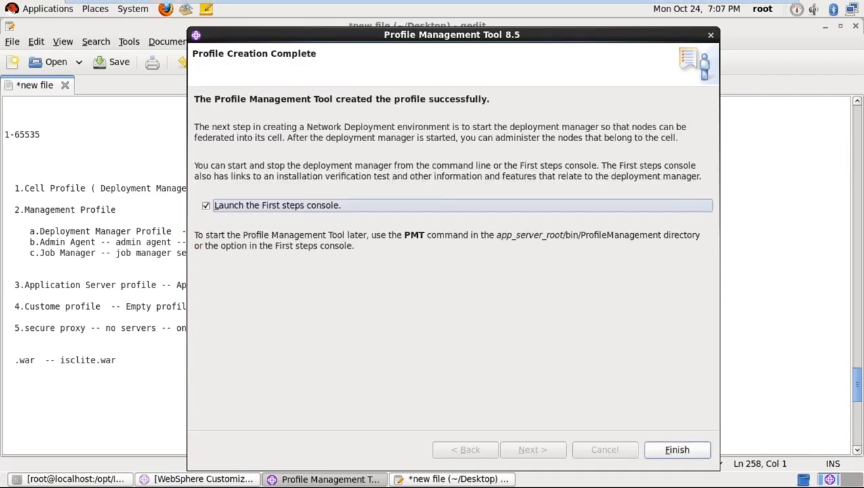
# - Finish the profile wizard with First steps unchecked, then select Dmgr01 in the toolbox profile list
pyautogui.click(206, 206)
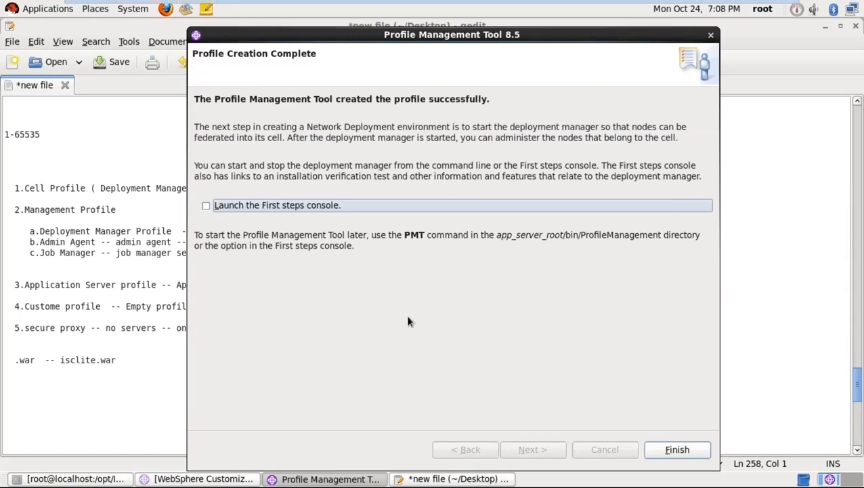
pyautogui.click(676, 450)
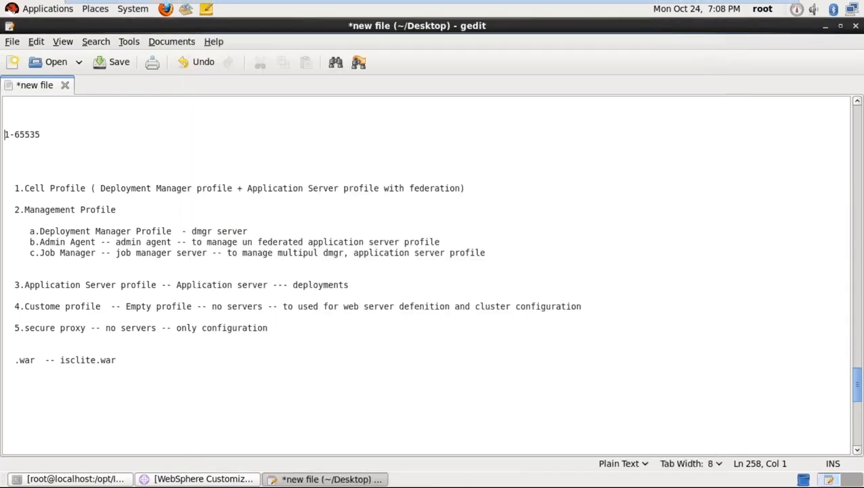
pyautogui.click(222, 479)
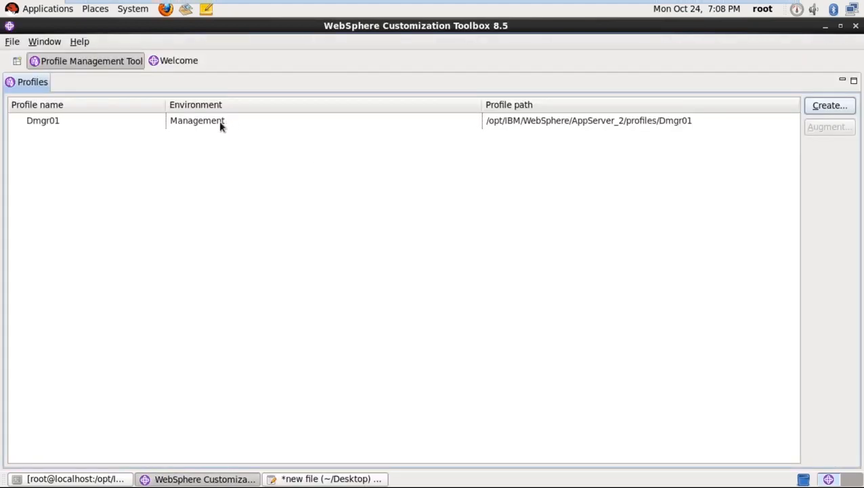
pyautogui.click(220, 126)
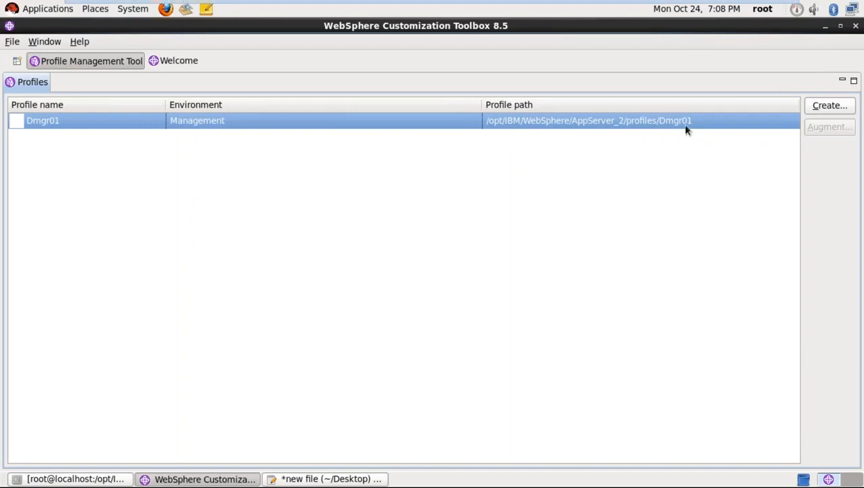
# - Close the toolbox, then in the terminal move up to AppServer_2 with cd ../.. and list it
pyautogui.click(855, 27)
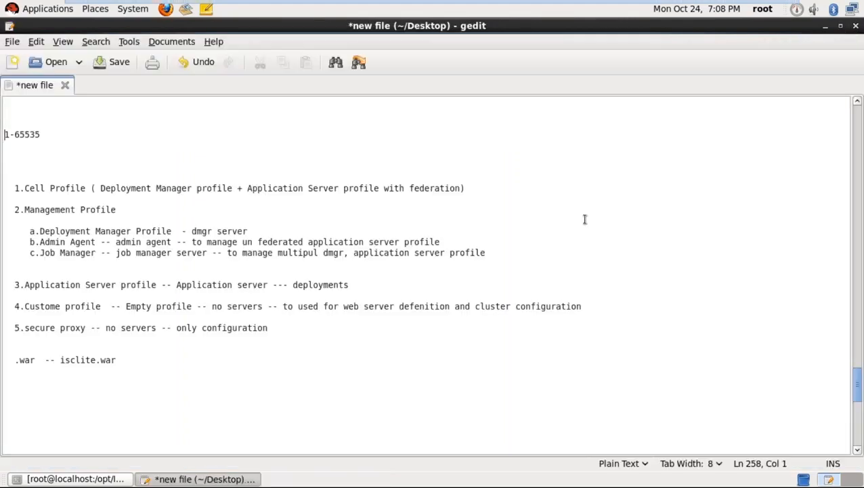
pyautogui.click(410, 321)
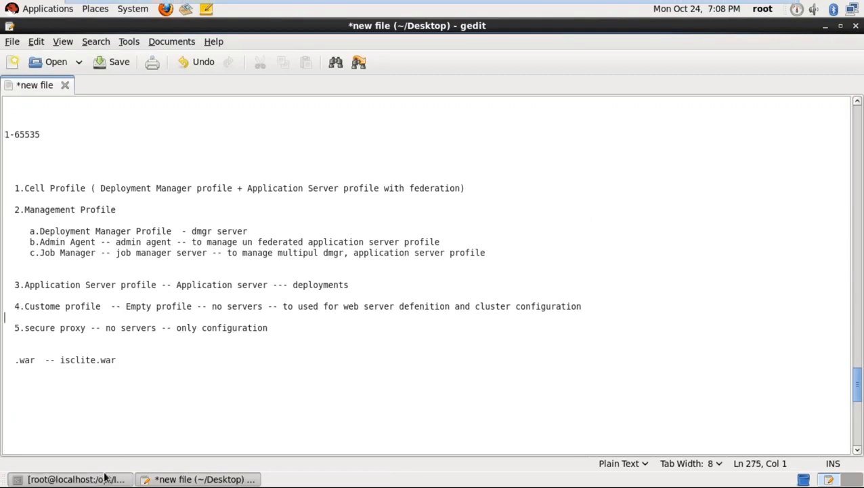
pyautogui.click(105, 477)
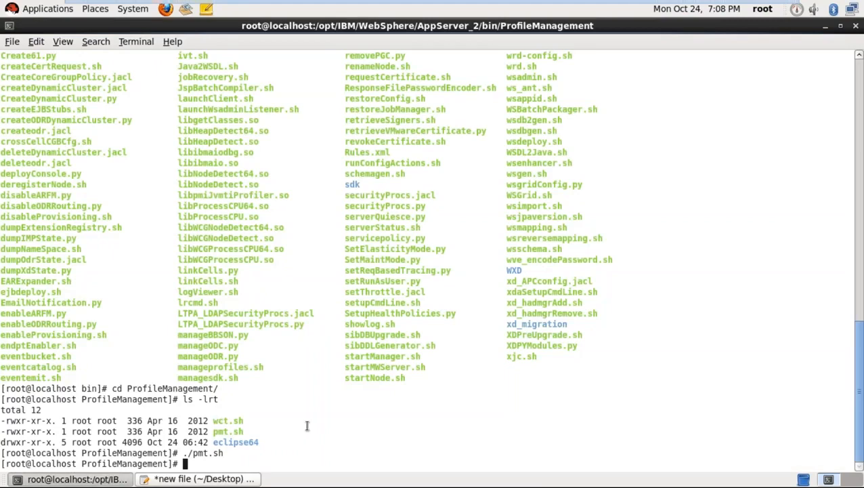
pyautogui.write('cd ../..')
pyautogui.press('Return')
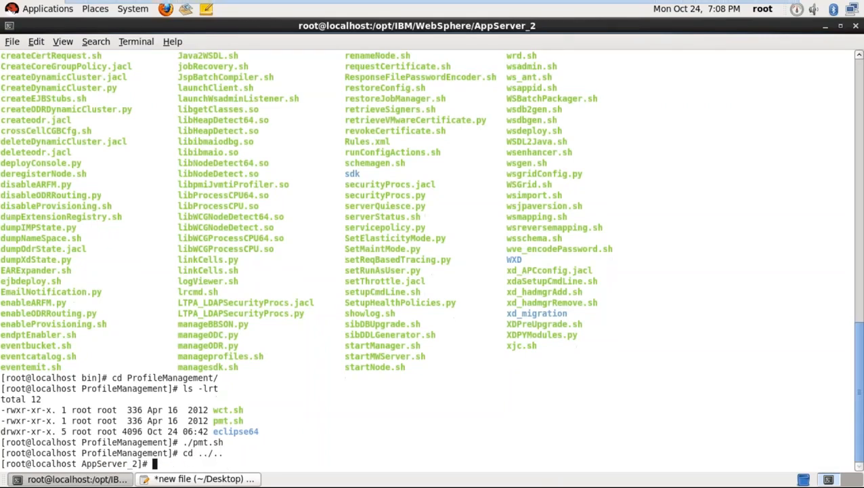
pyautogui.write('ls -lrt')
pyautogui.press('Return')
# - Enter the properties directory, list its files, and open profileRegistry.xml in vi
pyautogui.write('cd ')
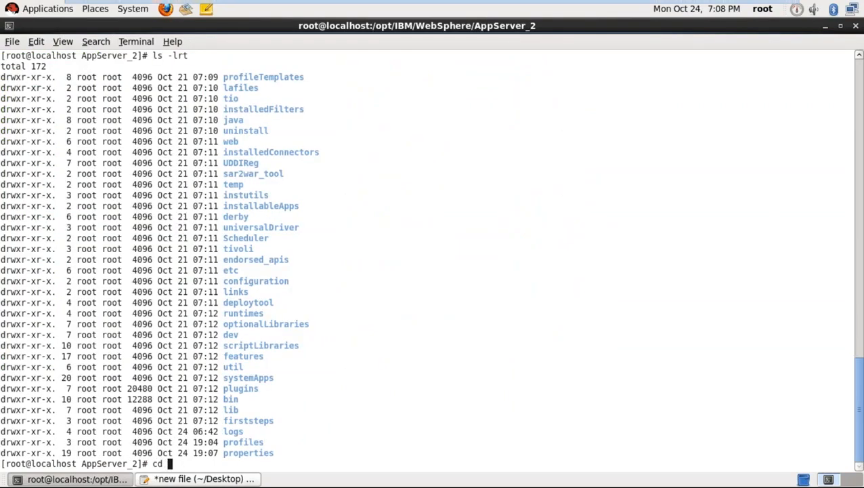
pyautogui.write('proper')
pyautogui.press('Tab')
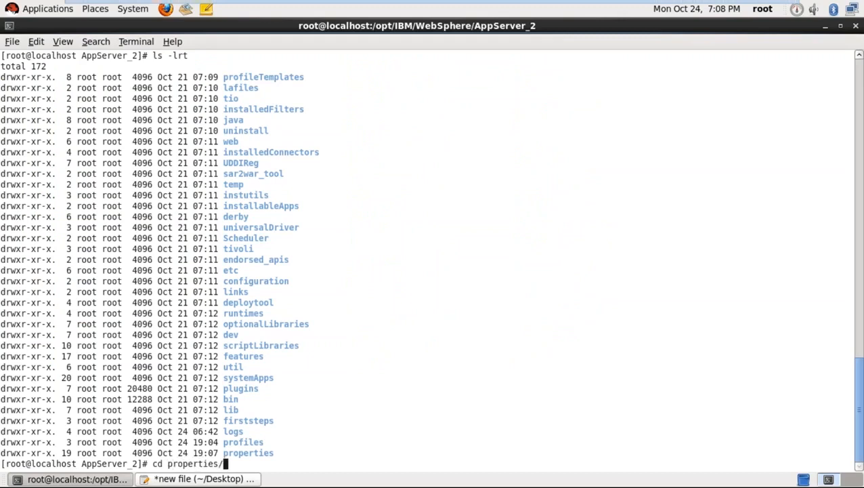
pyautogui.press('Return')
pyautogui.write('ls -lrt')
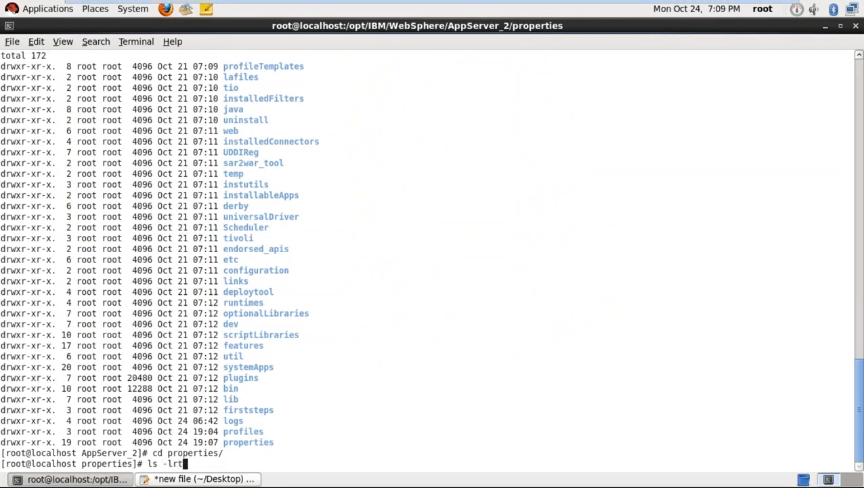
pyautogui.press('Return')
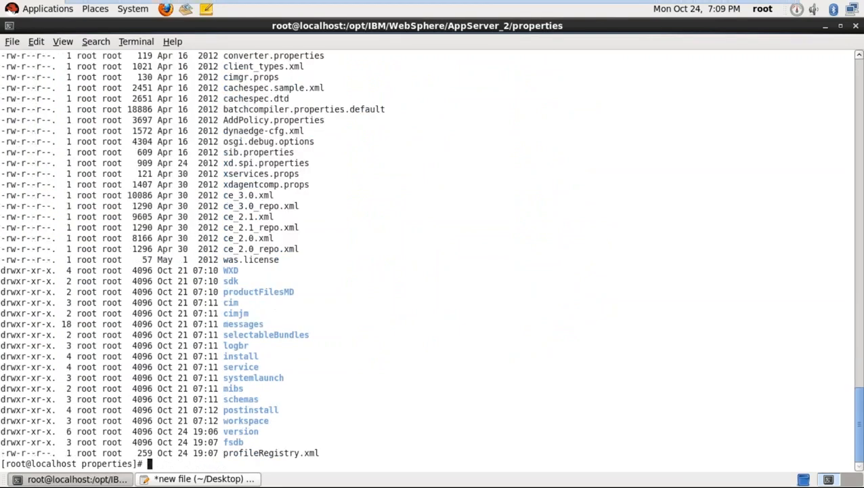
pyautogui.write('vi profil')
pyautogui.press('Tab')
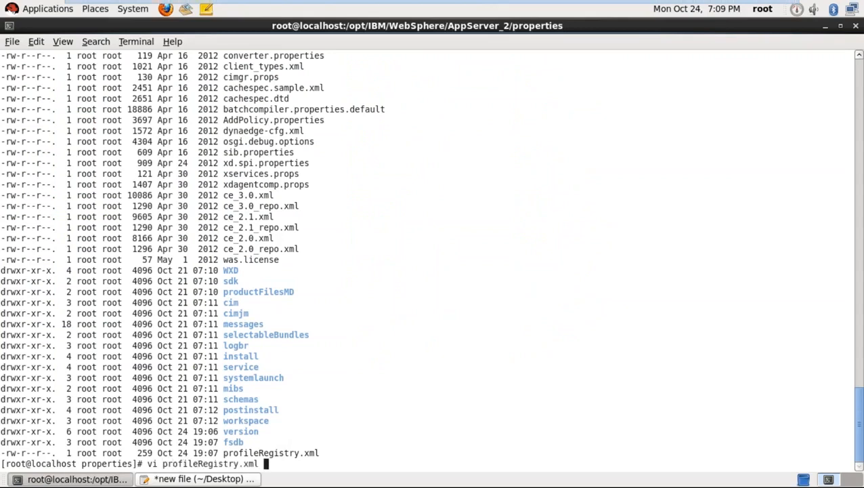
pyautogui.press('BackSpace')
pyautogui.press('Return')
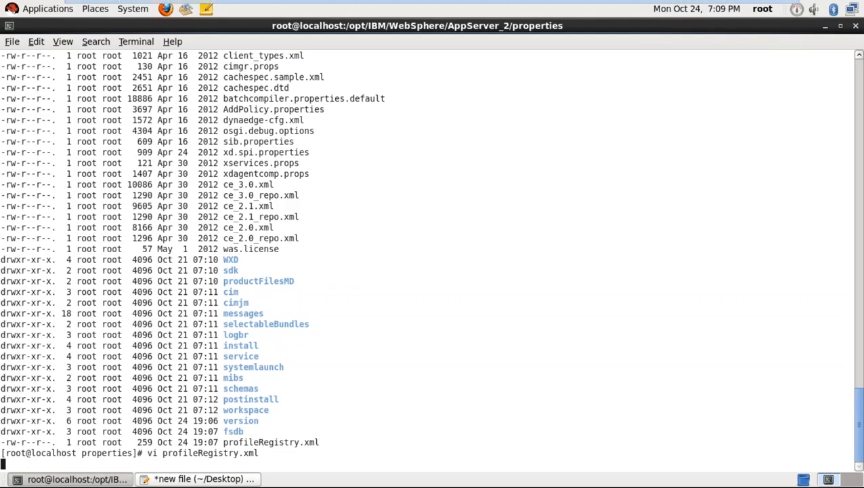
# - Check the Dmgr01 entry's isDefault="true" attribute, then quit vi with :q!
pyautogui.press('Up')
pyautogui.press('Right')
pyautogui.press('Right')
pyautogui.press('Right')
pyautogui.press('Right')
pyautogui.press('Right')
pyautogui.press('Right')
pyautogui.press('Right')
pyautogui.press('Right')
pyautogui.press('Right')
pyautogui.press('Right')
pyautogui.press('Right')
pyautogui.press('Right')
pyautogui.press('Right')
pyautogui.press('Right')
pyautogui.press('Right')
pyautogui.press('Right')
pyautogui.press('Right')
pyautogui.press('Right')
pyautogui.press('Right')
pyautogui.press('Right')
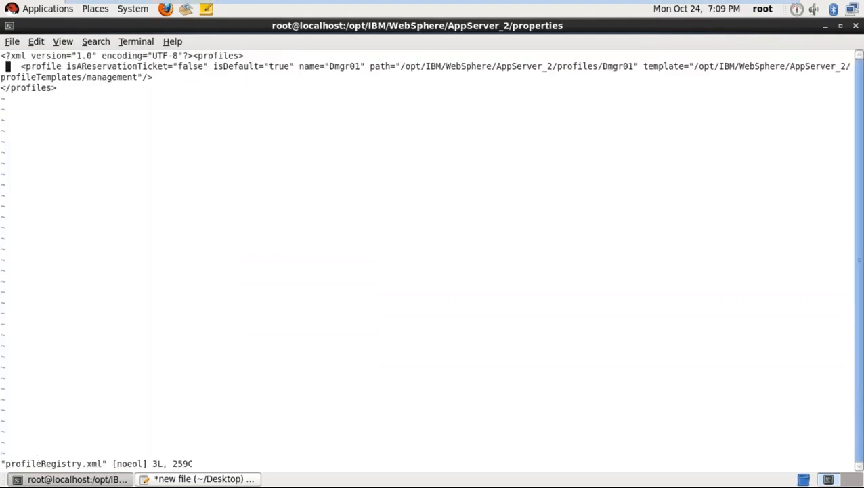
pyautogui.press('Right')
pyautogui.press('Right')
pyautogui.press('Right')
pyautogui.press('Right')
pyautogui.press('Right')
pyautogui.press('Right')
pyautogui.press('Right')
pyautogui.press('Right')
pyautogui.press('Right')
pyautogui.press('Right')
pyautogui.press('Right')
pyautogui.press('Right')
pyautogui.press('Right')
pyautogui.press('Right')
pyautogui.press('Right')
pyautogui.press('Right')
pyautogui.press('Right')
pyautogui.press('Right')
pyautogui.press('Right')
pyautogui.press('Right')
pyautogui.press('Right')
pyautogui.press('Right')
pyautogui.press('Right')
pyautogui.press('Right')
pyautogui.press('Right')
pyautogui.press('Right')
pyautogui.press('Right')
pyautogui.press('Right')
pyautogui.press('Right')
pyautogui.press('Right')
pyautogui.press('Right')
pyautogui.press('Right')
pyautogui.press('Right')
pyautogui.press('Right')
pyautogui.press('Right')
pyautogui.press('Right')
pyautogui.press('Right')
pyautogui.press('Right')
pyautogui.press('Right')
pyautogui.press('Right')
pyautogui.press('Right')
pyautogui.press('Right')
pyautogui.press('Right')
pyautogui.press('Right')
pyautogui.press('Right')
pyautogui.press('Right')
pyautogui.press('Right')
pyautogui.press('Right')
pyautogui.press('Right')
pyautogui.press('Right')
pyautogui.press('Right')
pyautogui.press('Right')
pyautogui.press('Right')
pyautogui.press('Right')
pyautogui.press('Right')
pyautogui.press('Right')
pyautogui.press('Right')
pyautogui.press('Right')
pyautogui.press('Right')
pyautogui.press('Right')
pyautogui.press('Right')
pyautogui.press('Right')
pyautogui.press('Right')
pyautogui.press('Right')
pyautogui.press('Right')
pyautogui.press('Right')
pyautogui.press('Right')
pyautogui.press('Right')
pyautogui.press('Right')
pyautogui.press('Right')
pyautogui.press('Right')
pyautogui.press('Right')
pyautogui.press('Right')
pyautogui.press('Right')
pyautogui.press('Right')
pyautogui.press('Right')
pyautogui.press('Right')
pyautogui.press('Right')
pyautogui.press('Right')
pyautogui.press('Right')
pyautogui.press('Right')
pyautogui.press('Right')
pyautogui.press('Right')
pyautogui.press('Right')
pyautogui.write(':')
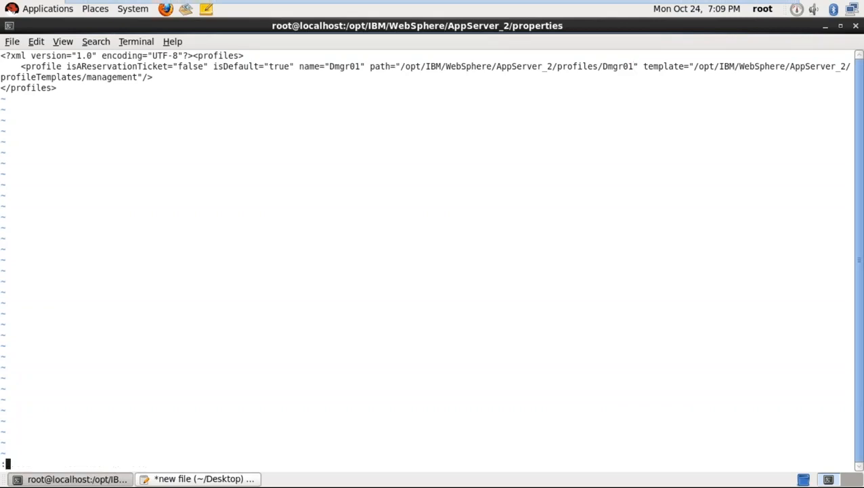
pyautogui.write('q!')
pyautogui.press('Return')
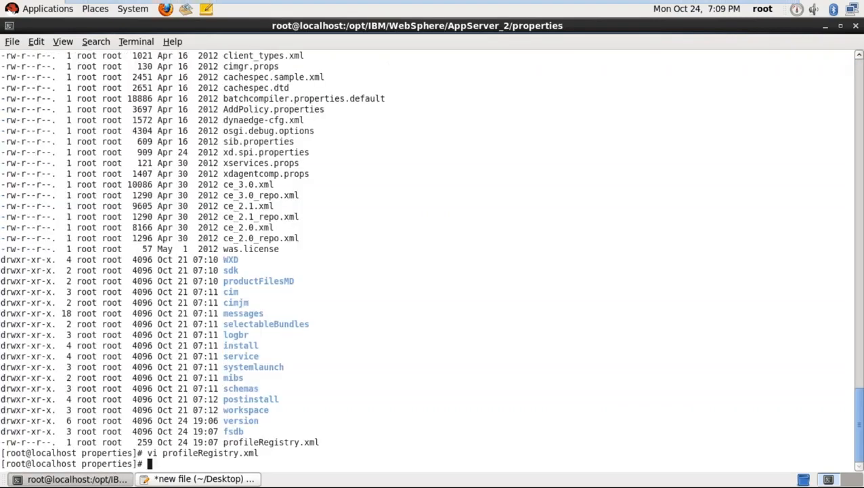
# - Go back to AppServer_2, enter the profiles directory and list the existing profiles
pyautogui.write('cd ..')
pyautogui.press('Return')
pyautogui.write('cd pro')
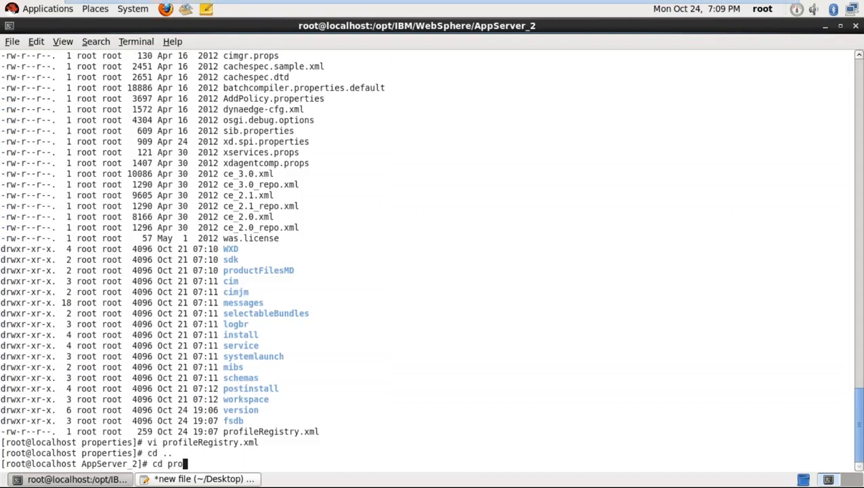
pyautogui.write('file')
pyautogui.press('Return')
pyautogui.write('cd ')
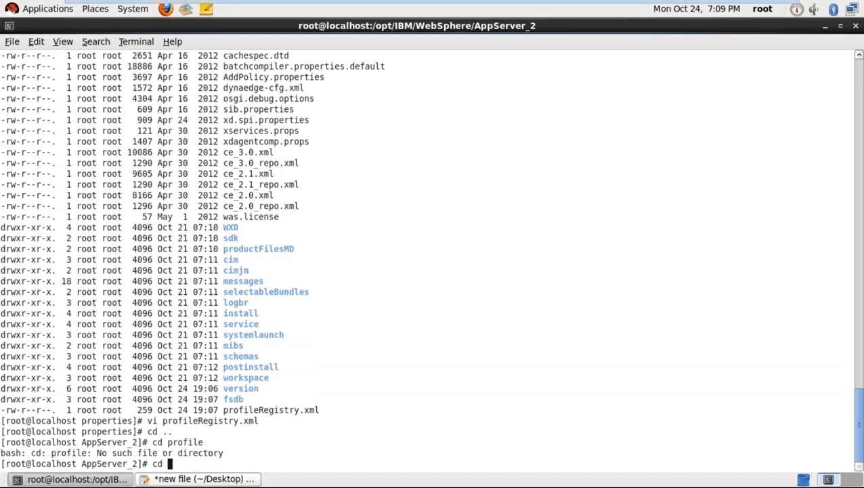
pyautogui.write('profiles')
pyautogui.press('Return')
pyautogui.write('ls -lrt')
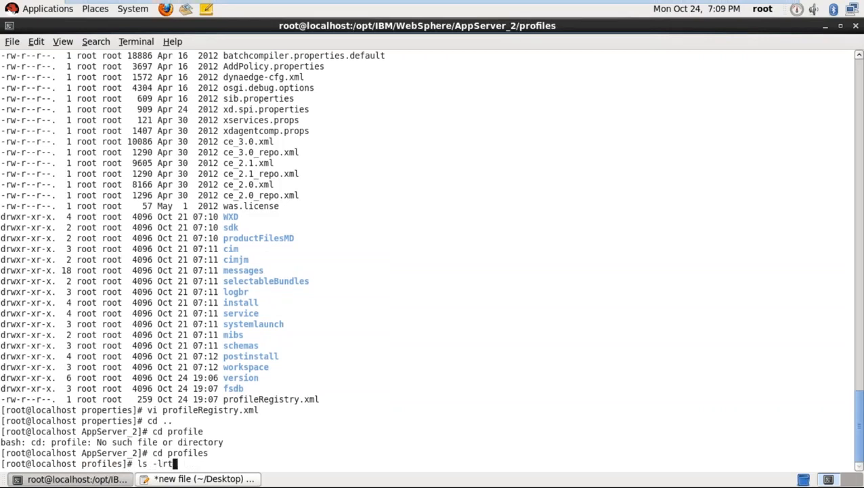
pyautogui.press('Return')
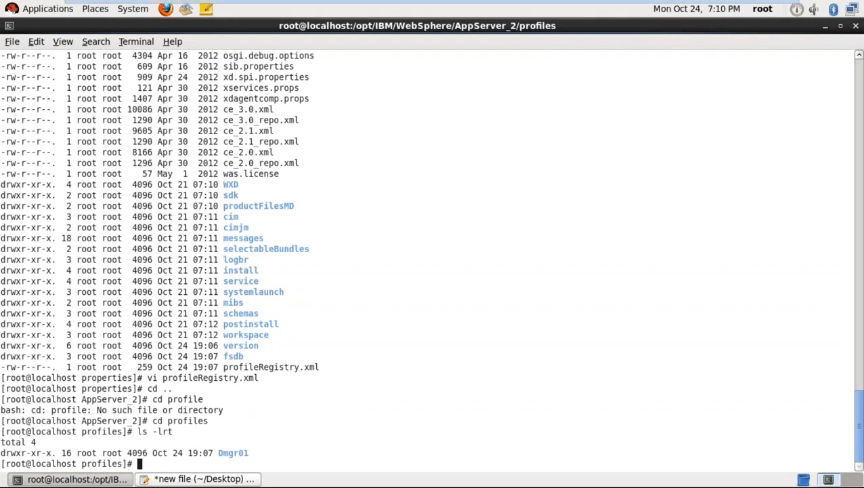
# - Enter Dmgr01/bin, print its full path with pwd, and list its scripts
pyautogui.write('cd Dmgr01/')
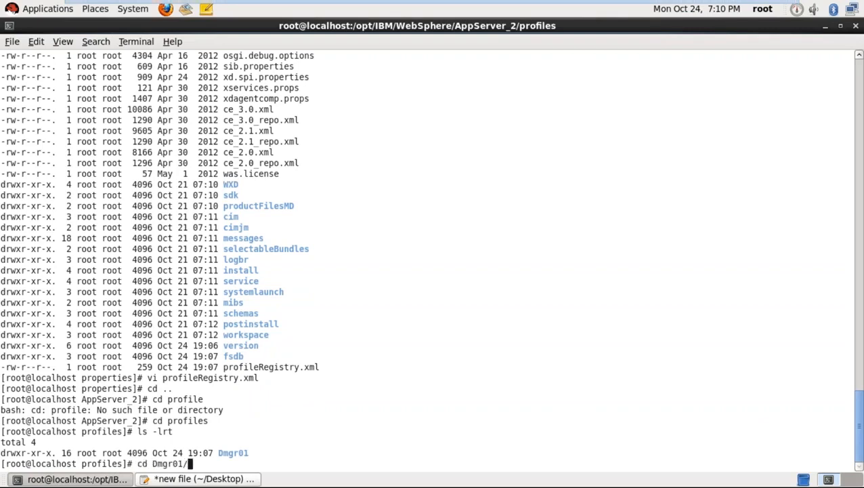
pyautogui.write('bin/')
pyautogui.press('Return')
pyautogui.write('pwd')
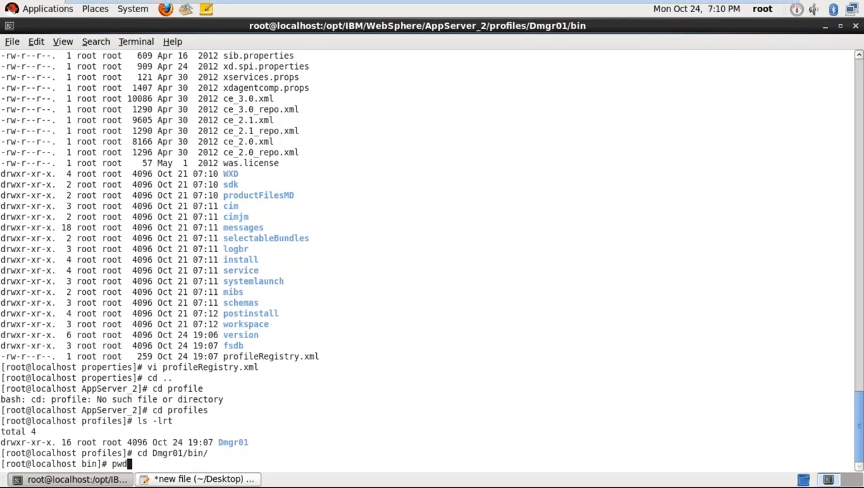
pyautogui.press('Return')
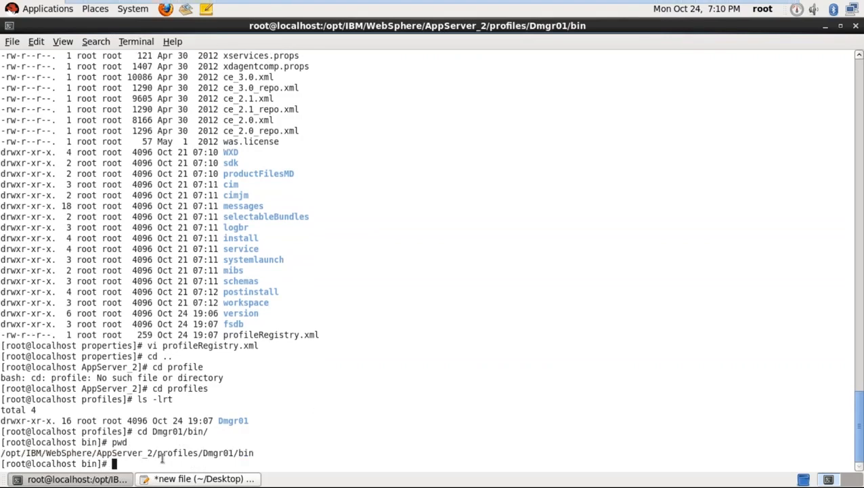
pyautogui.moveTo(153, 452); pyautogui.dragTo(22, 452)
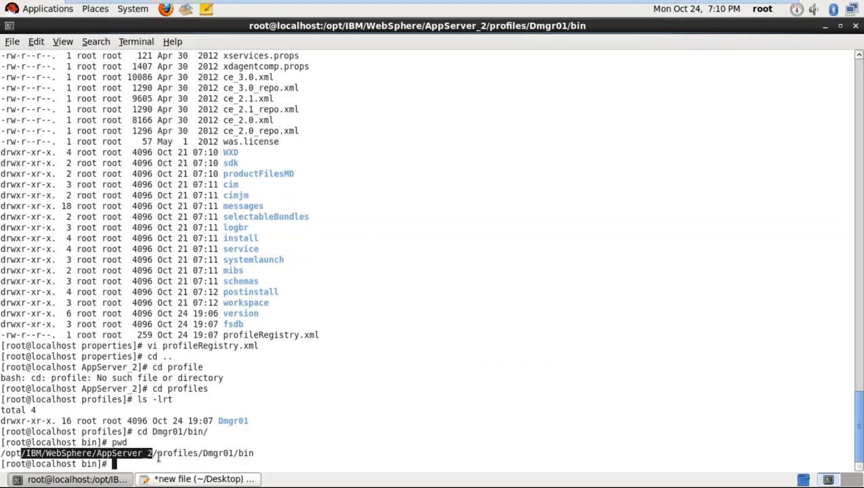
pyautogui.click(159, 457)
pyautogui.moveTo(158, 453); pyautogui.dragTo(259, 451)
pyautogui.click(269, 463)
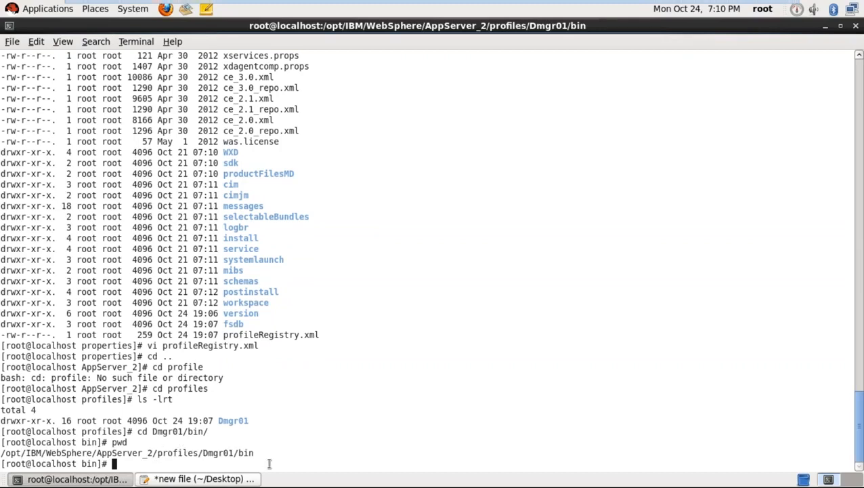
pyautogui.write('ls -lrt')
pyautogui.press('Return')
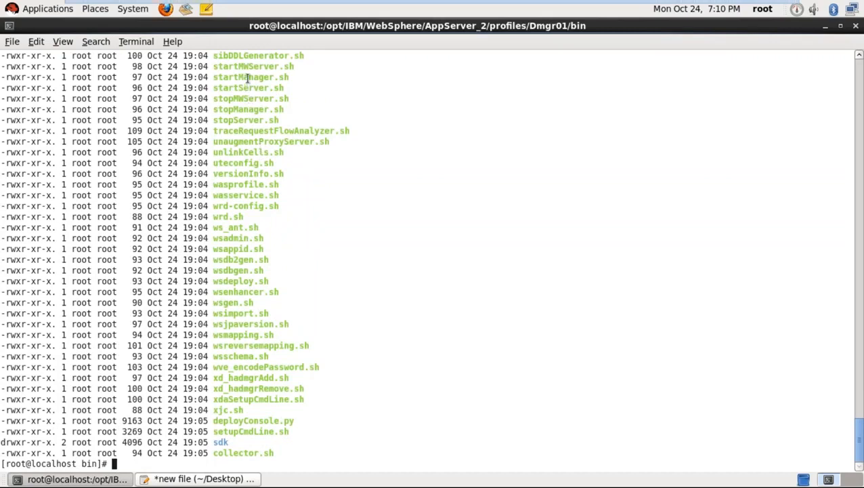
# - Type ./startManager.sh at the Dmgr01 bin prompt without running it
pyautogui.doubleClick(248, 76)
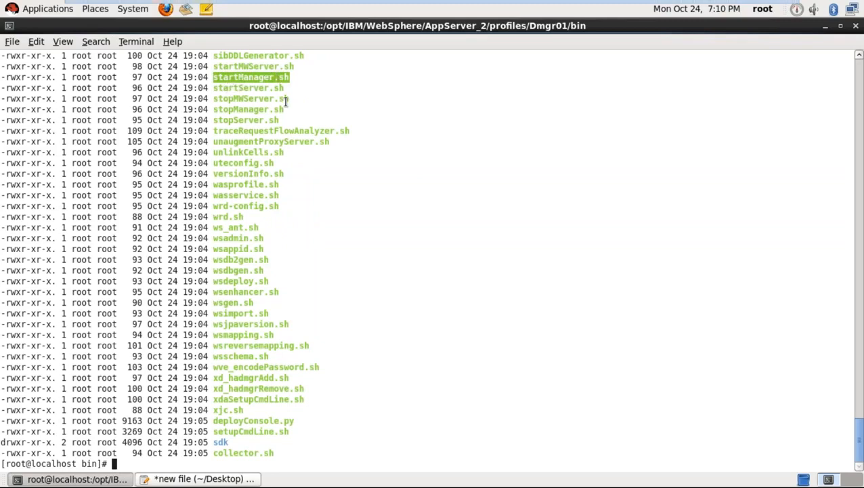
pyautogui.click(323, 240)
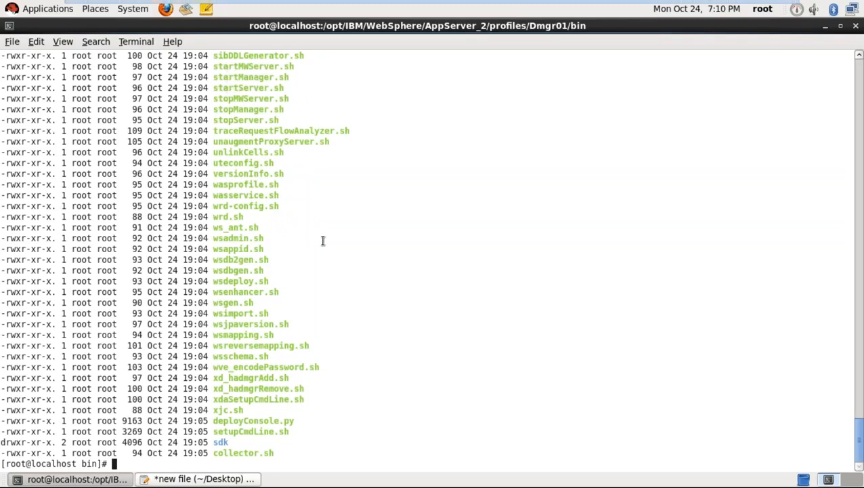
pyautogui.write('./startM')
pyautogui.press('BackSpace')
pyautogui.write('Manager.sh')
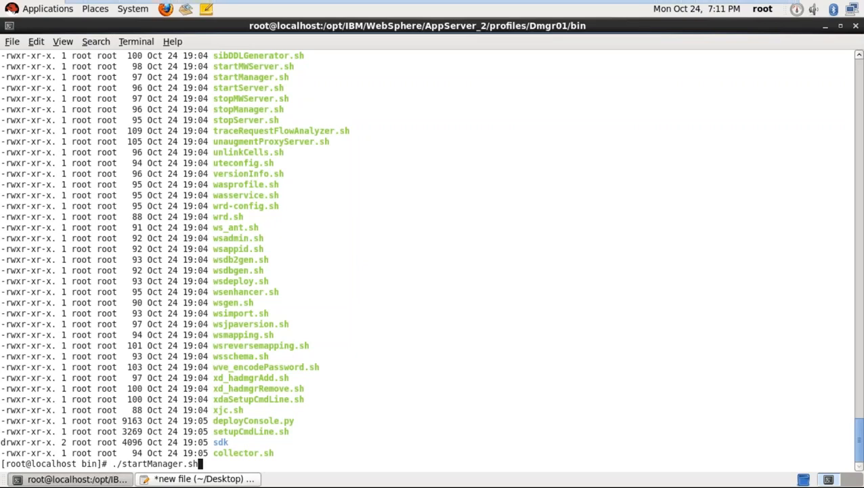
# - Cancel that command and run ./startServer.sh dmgr, noting its process ID 4063
pyautogui.hotkey('ctrl', 'c')
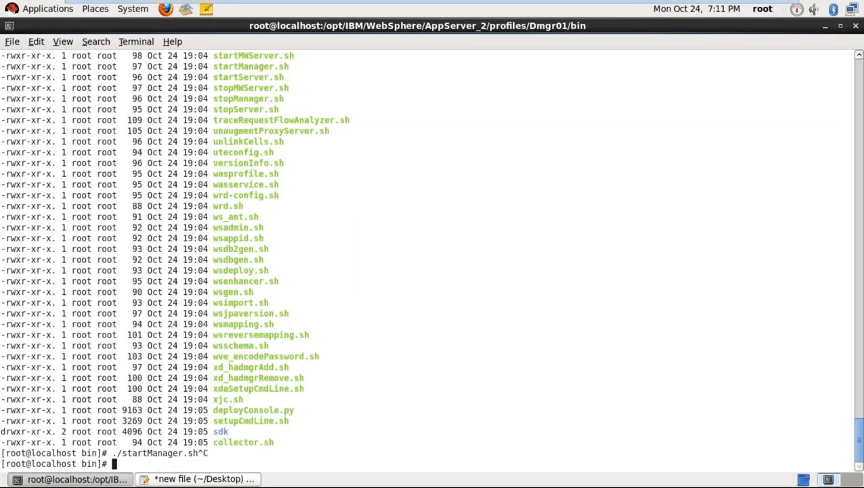
pyautogui.write('./startS')
pyautogui.press('Tab')
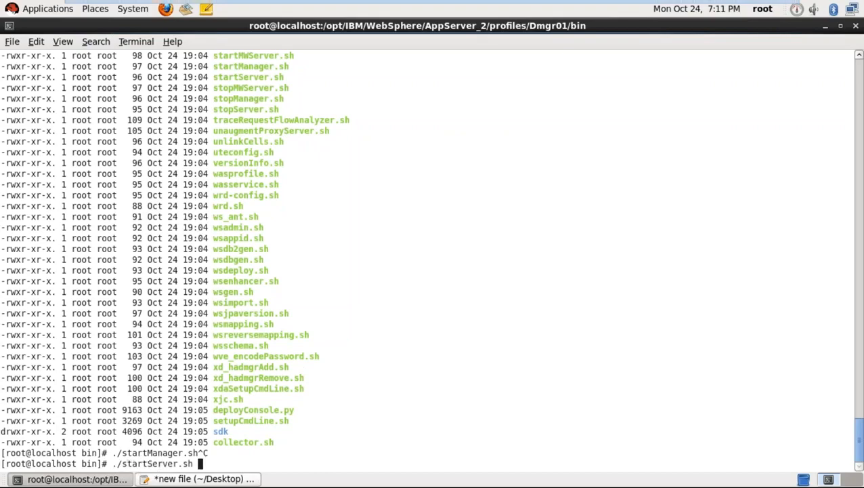
pyautogui.write('dmgr')
pyautogui.press('Return')
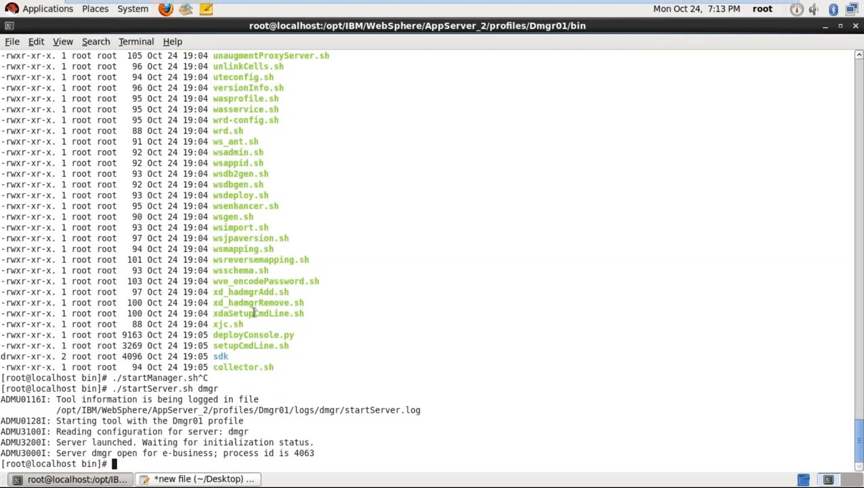
pyautogui.doubleClick(298, 453)
pyautogui.click(343, 466)
# - Run ps -ef | grep dmgr to search the running processes
pyautogui.write('ps -ef|')
pyautogui.press('BackSpace')
pyautogui.write('|gr')
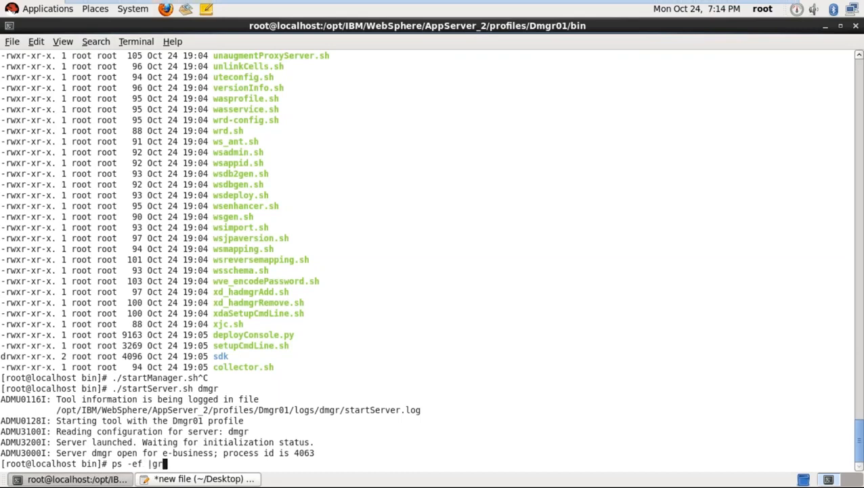
pyautogui.write('ep dmgr')
pyautogui.press('Return')
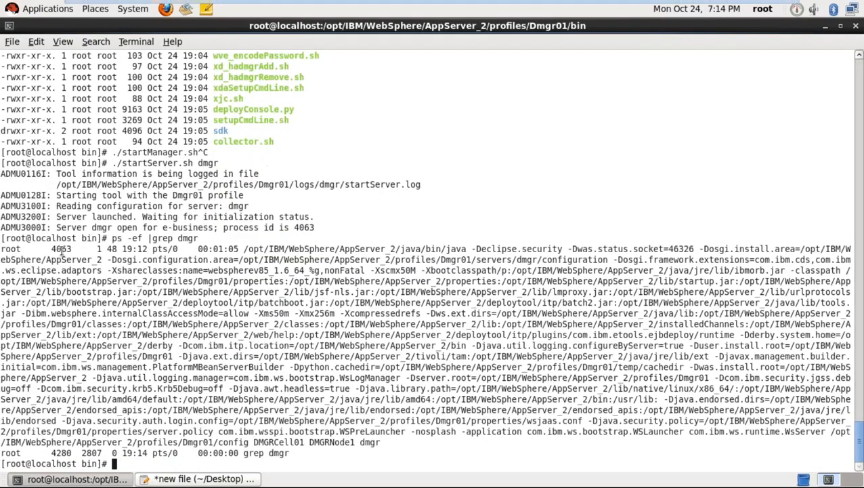
# - Highlight PID 4063, the config path and the server name dmgr in the output
pyautogui.doubleClick(61, 249)
pyautogui.moveTo(94, 444); pyautogui.dragTo(96, 448)
pyautogui.click(26, 441)
pyautogui.moveTo(26, 440); pyautogui.dragTo(357, 441)
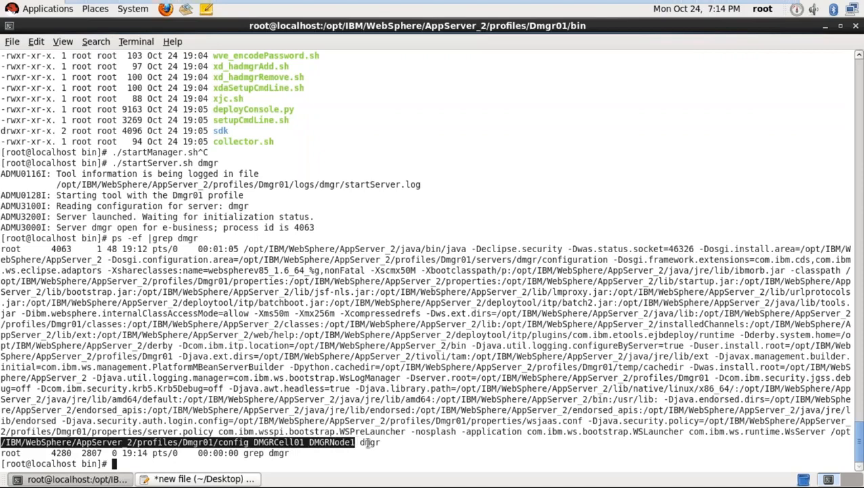
pyautogui.doubleClick(370, 441)
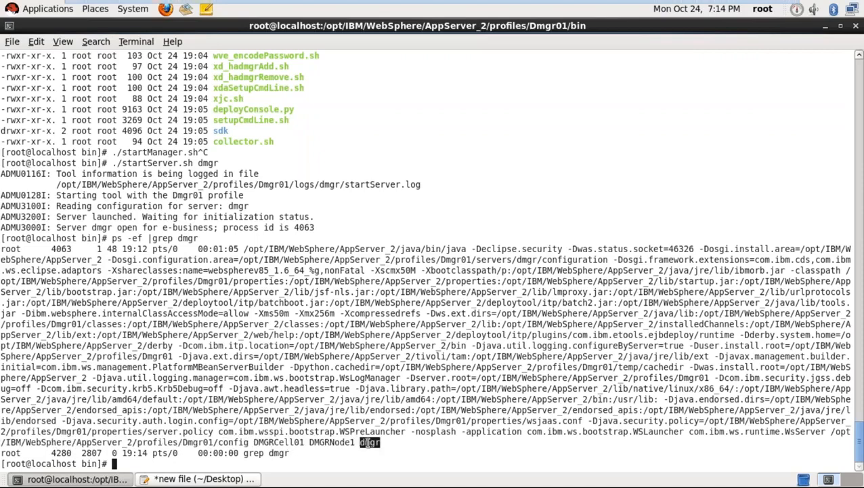
pyautogui.click(407, 451)
# - Move into Dmgr01's logs/dmgr folder, list its files twice and print the path
pyautogui.write('cd')
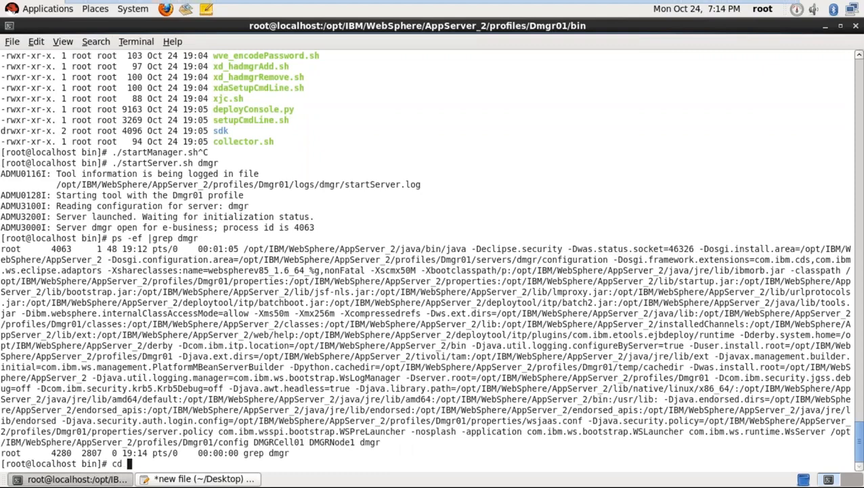
pyautogui.write(' ../')
pyautogui.press('Return')
pyautogui.write('cd logs/')
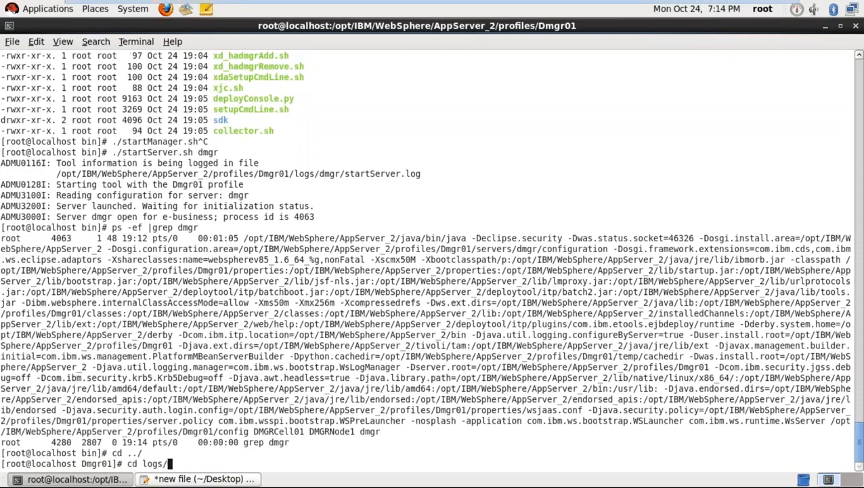
pyautogui.write('dr')
pyautogui.press('Tab')
pyautogui.press('Return')
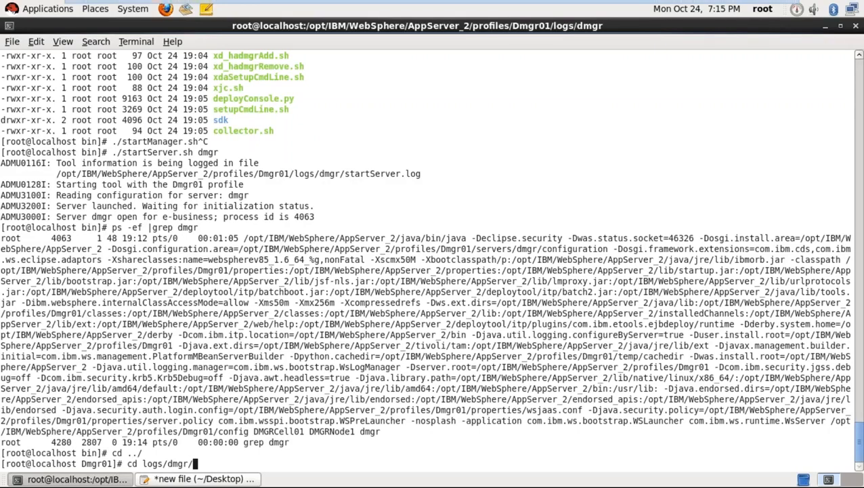
pyautogui.write('ls -lrt')
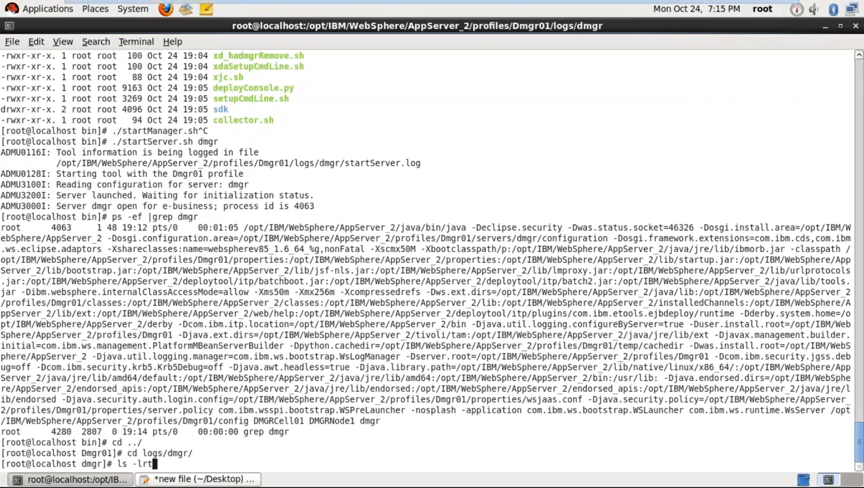
pyautogui.press('Return')
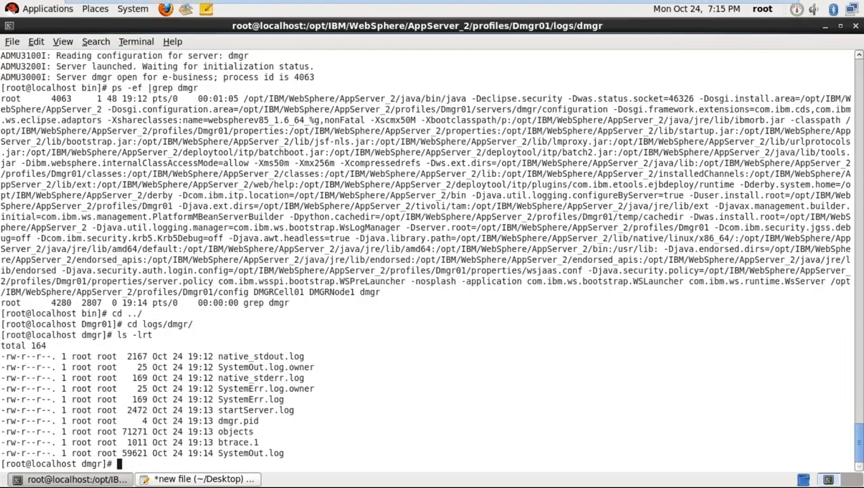
pyautogui.press('Up')
pyautogui.press('Return')
pyautogui.write('pwd')
pyautogui.press('Return')
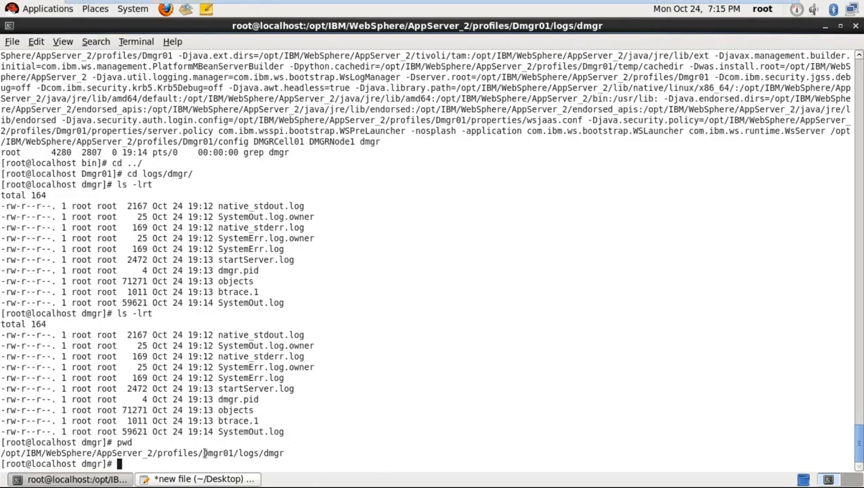
# - Highlight Dmgr01 in the path, the file listing rows, and the dmgr.pid file name
pyautogui.moveTo(204, 453); pyautogui.dragTo(284, 455)
pyautogui.click(287, 454)
pyautogui.moveTo(286, 430); pyautogui.dragTo(1, 331)
pyautogui.click(2, 336)
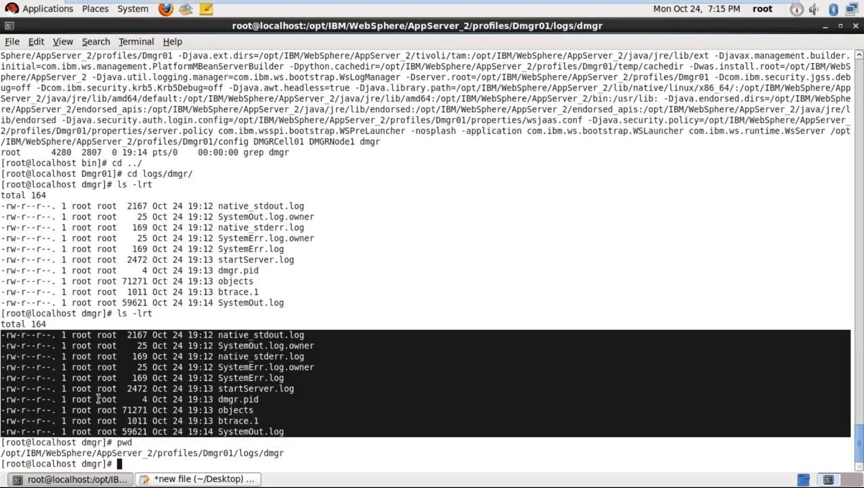
pyautogui.click(138, 464)
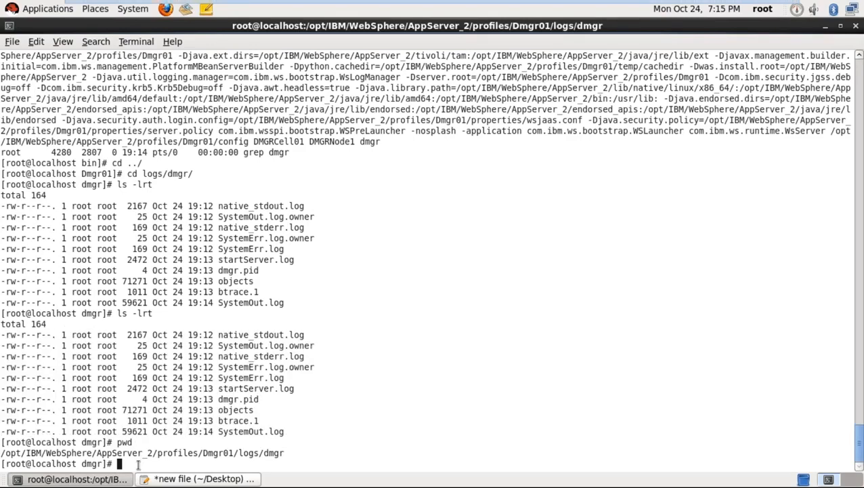
pyautogui.doubleClick(247, 399)
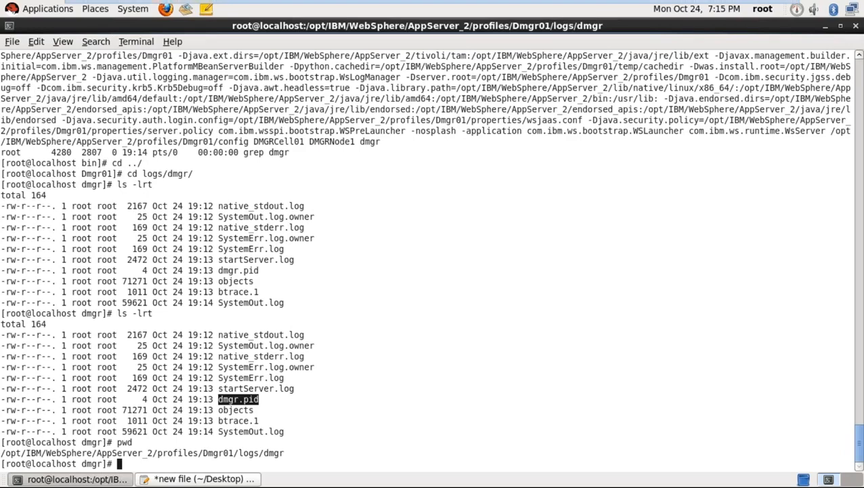
# - Open dmgr.pid in vi, confirm it contains 4063, and quit with :q!
pyautogui.write('vi dmgr')
pyautogui.press('Tab')
pyautogui.press('Return')
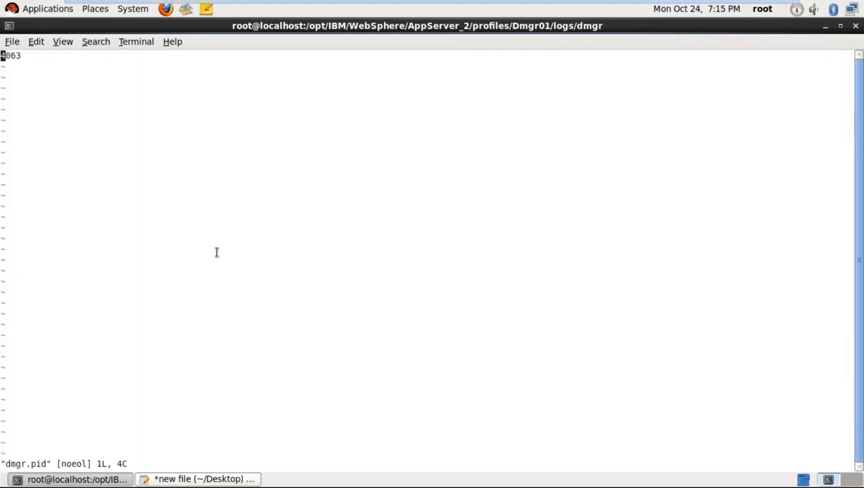
pyautogui.press('l')
pyautogui.press('l')
pyautogui.press('l')
pyautogui.hotkey('shift', ':')
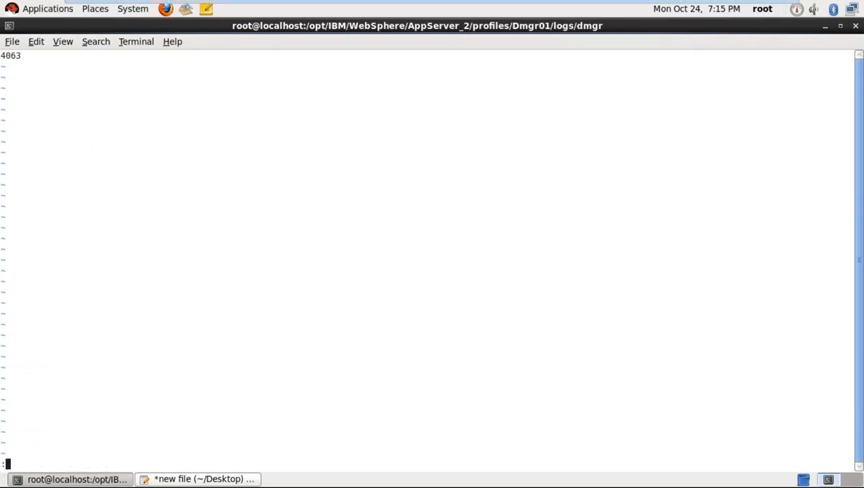
pyautogui.write('q!')
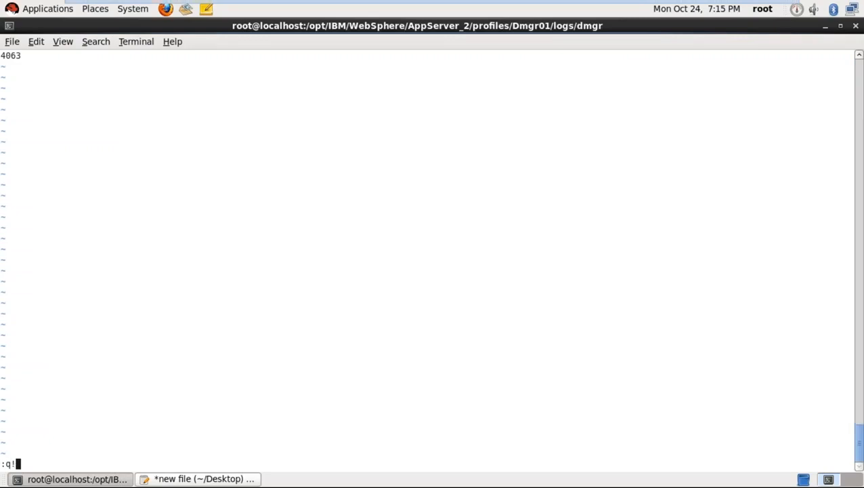
pyautogui.press('Return')
# - Relist logs/dmgr with ls -lrt and highlight the SystemOut.log and startServer.log entries
pyautogui.write('ls -lrt')
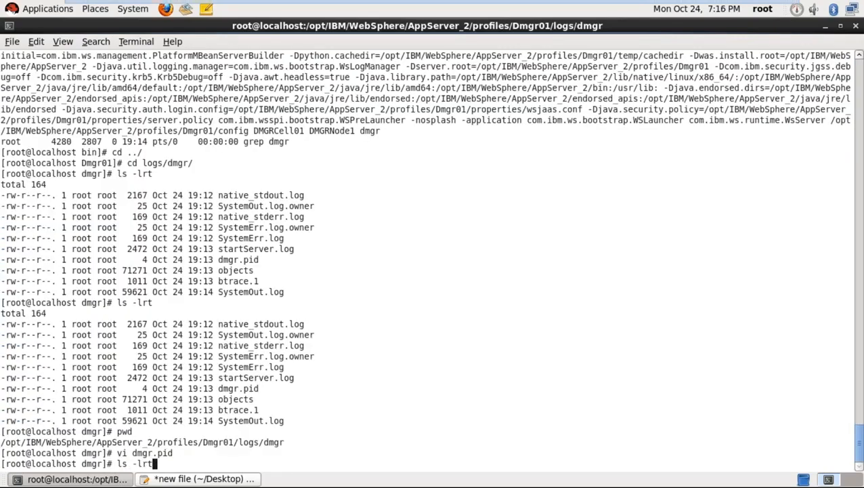
pyautogui.press('Return')
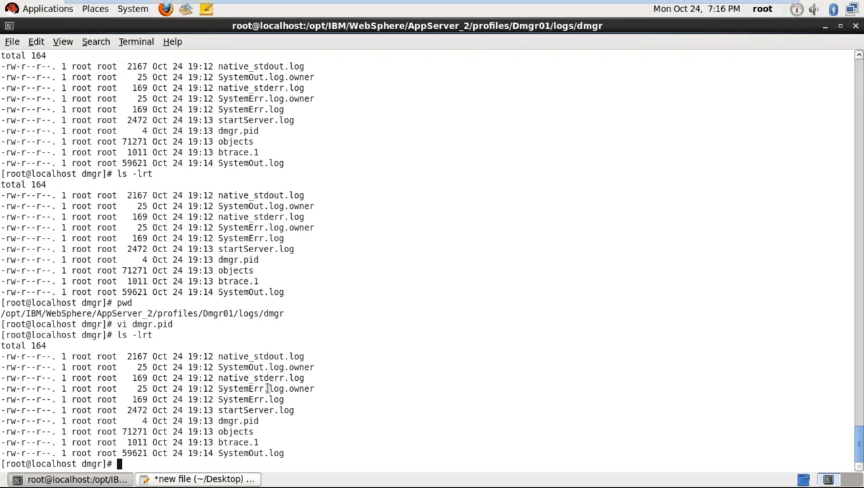
pyautogui.doubleClick(257, 452)
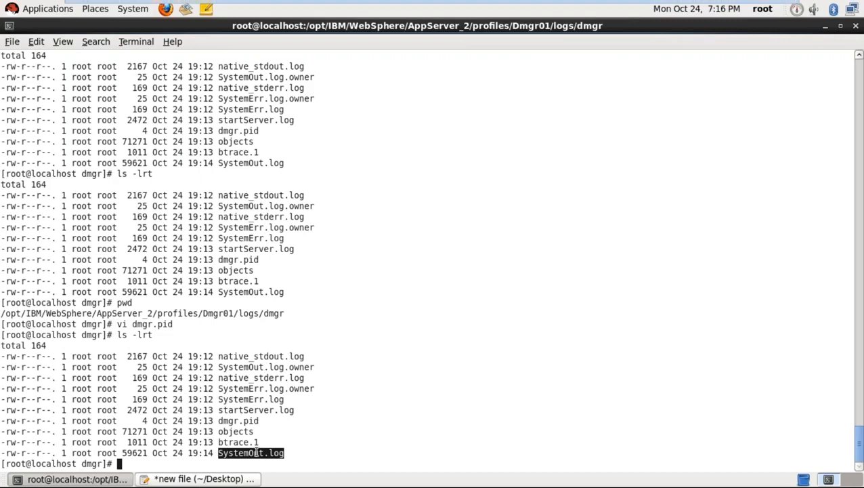
pyautogui.doubleClick(250, 410)
pyautogui.doubleClick(253, 453)
pyautogui.doubleClick(254, 410)
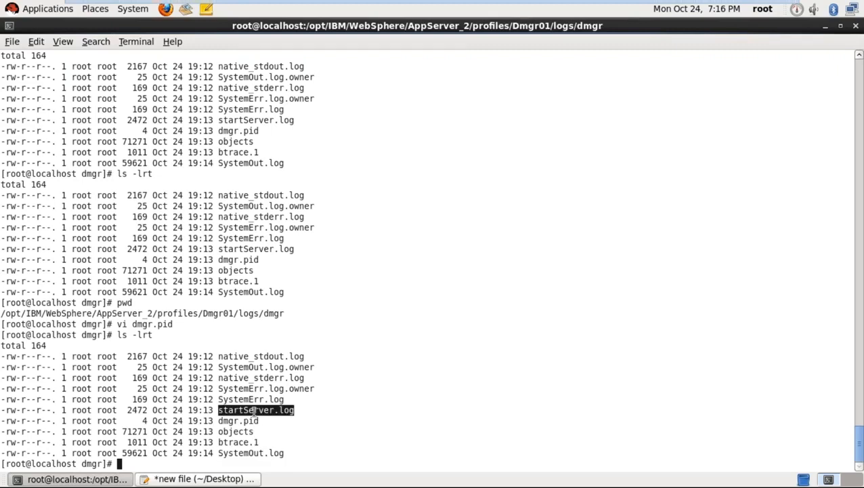
pyautogui.click(290, 453)
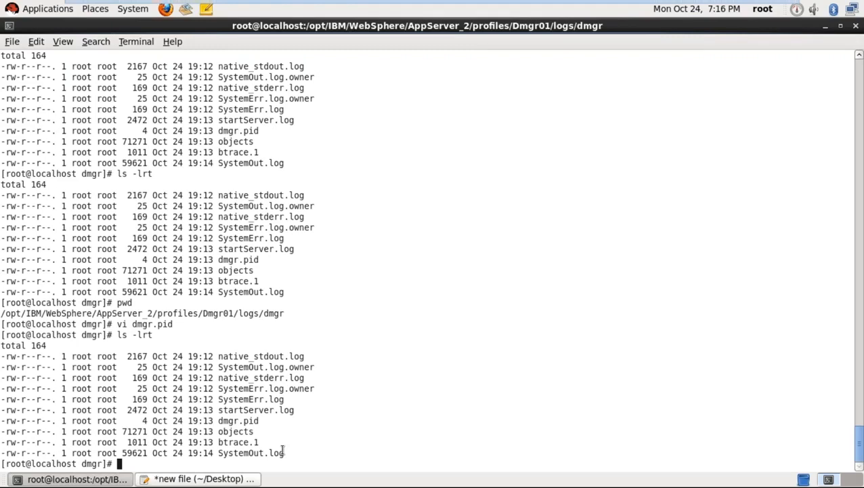
pyautogui.tripleClick(283, 451)
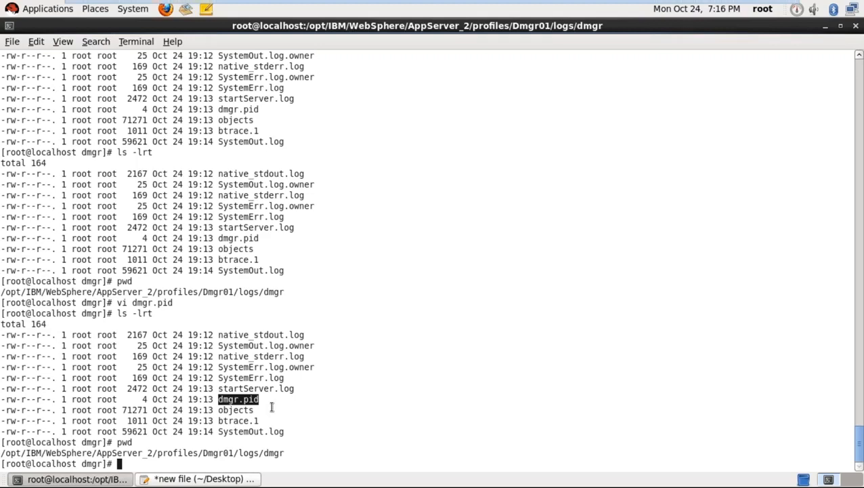
pyautogui.click(271, 406)
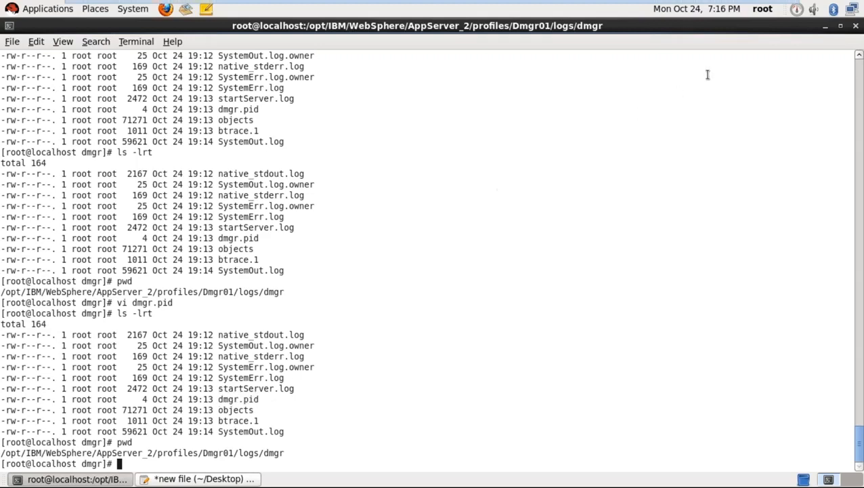
# - Add an 'Administrative console' entry at the end of the gedit notes
pyautogui.click(825, 27)
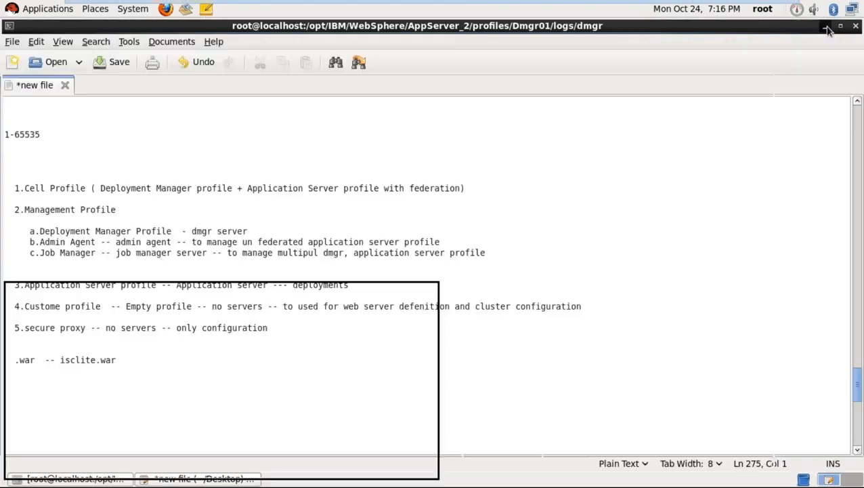
pyautogui.click(98, 389)
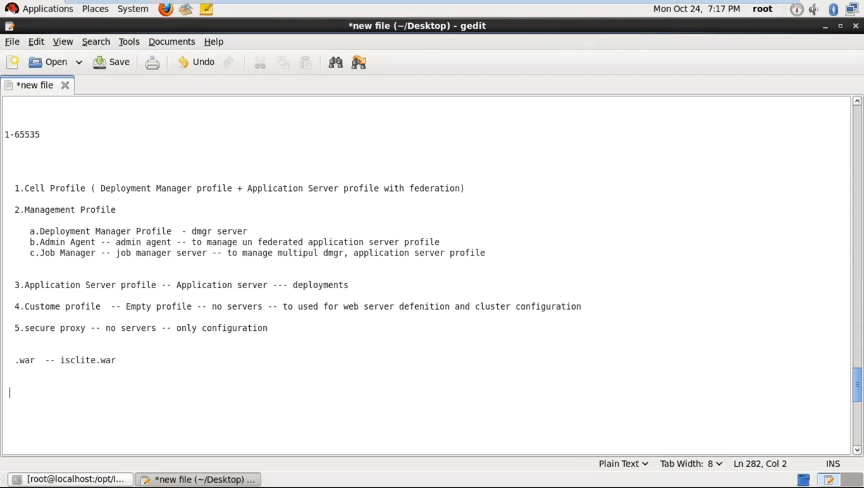
pyautogui.write('Administrativ')
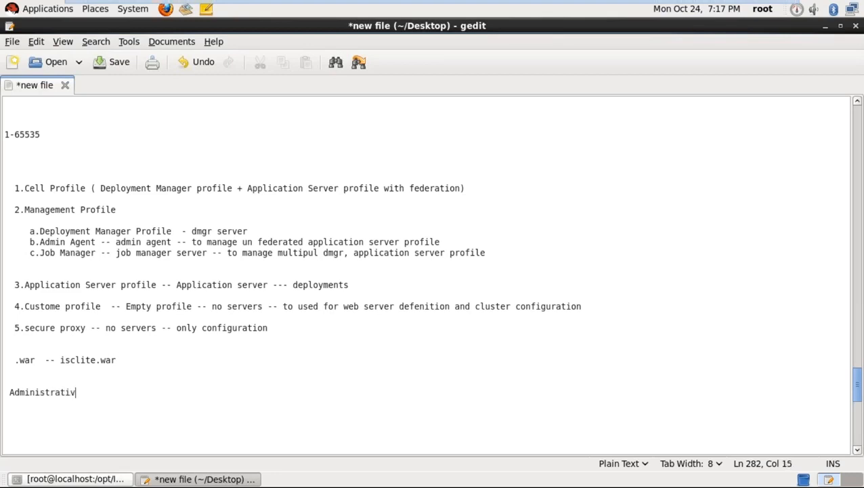
pyautogui.write('e console')
pyautogui.press('Return')
pyautogui.press('Return')
pyautogui.press('Return')
pyautogui.press('Return')
pyautogui.press('Return')
pyautogui.press('Return')
pyautogui.press('Return')
pyautogui.press('Return')
pyautogui.press('Return')
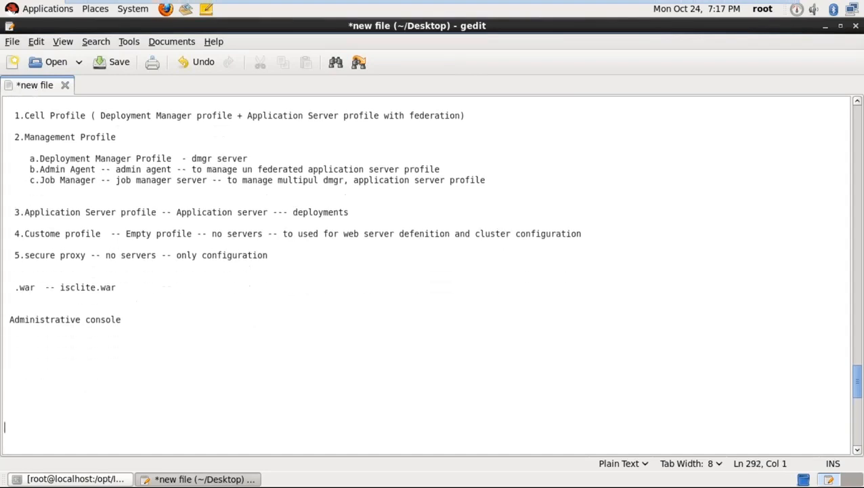
pyautogui.press('BackSpace')
pyautogui.press('BackSpace')
pyautogui.press('BackSpace')
pyautogui.press('BackSpace')
pyautogui.press('BackSpace')
pyautogui.press('BackSpace')
pyautogui.write('http')
pyautogui.write(';')
pyautogui.press('BackSpace')
pyautogui.write('://')
pyautogui.write('localh')
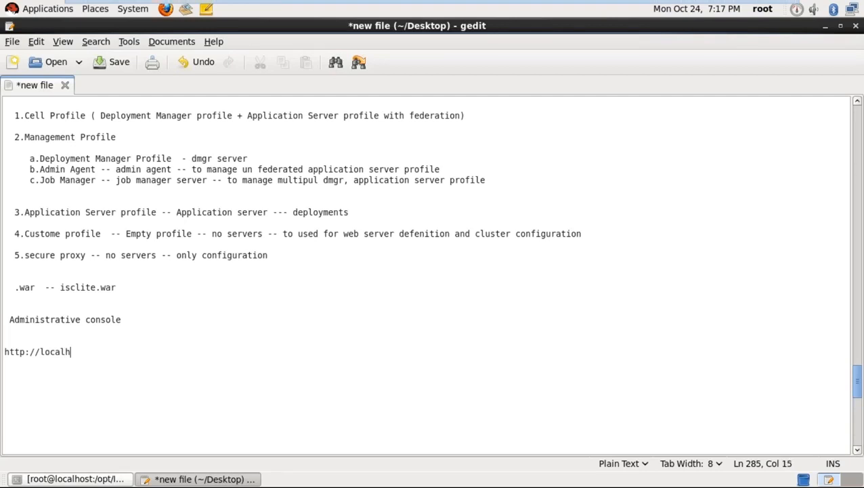
pyautogui.write('ost:')
pyautogui.write('<dmgr se')
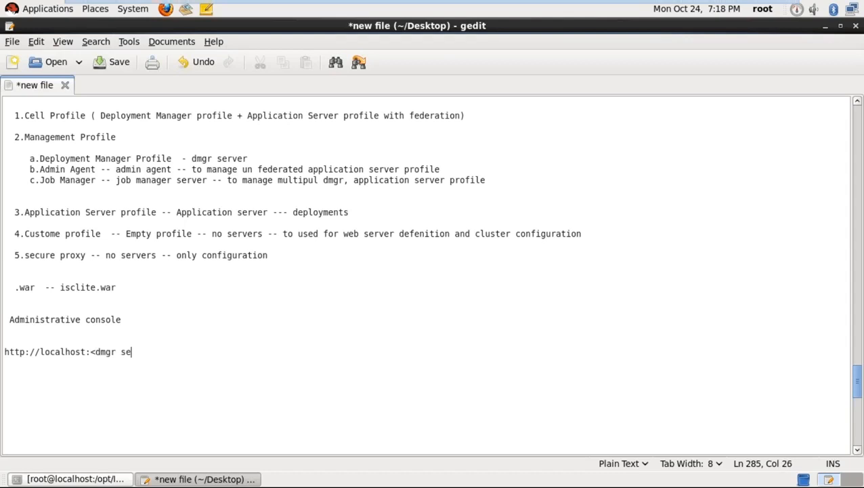
pyautogui.write('rver port')
pyautogui.write('>/<Co')
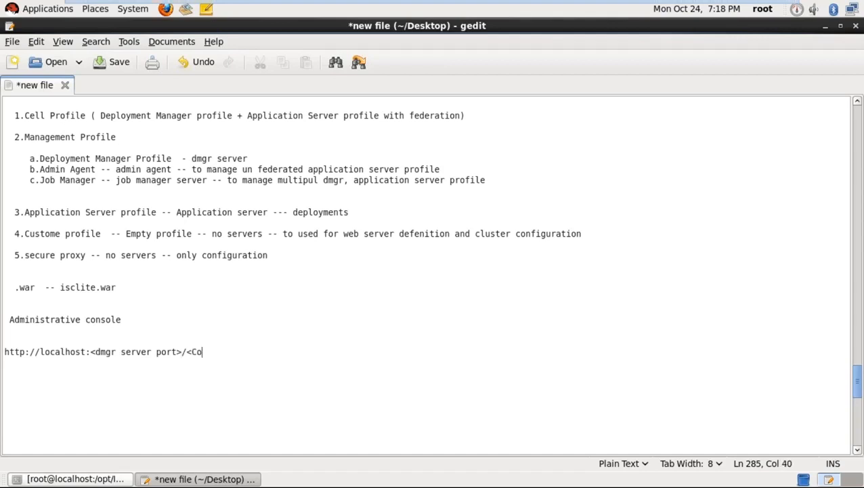
pyautogui.write('ntext root>')
pyautogui.press('Return')
pyautogui.press('Return')
pyautogui.press('Return')
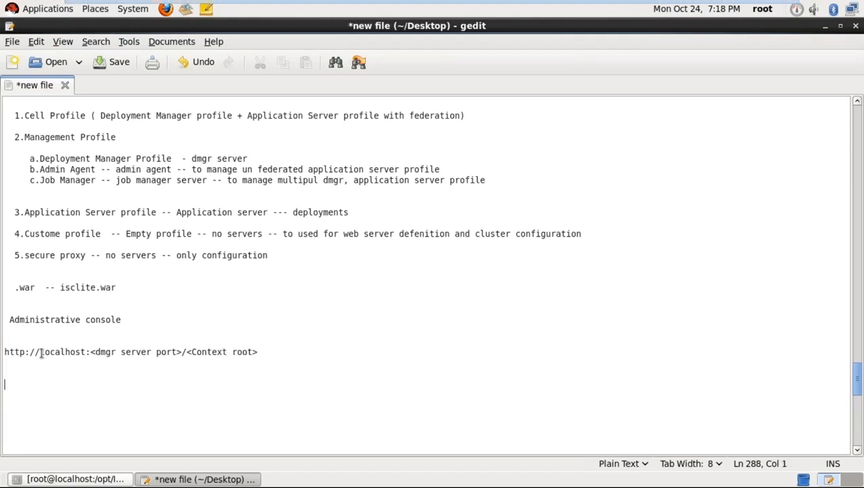
# - Add a blank line below the URL and highlight localhost in it
pyautogui.moveTo(41, 352); pyautogui.dragTo(252, 352)
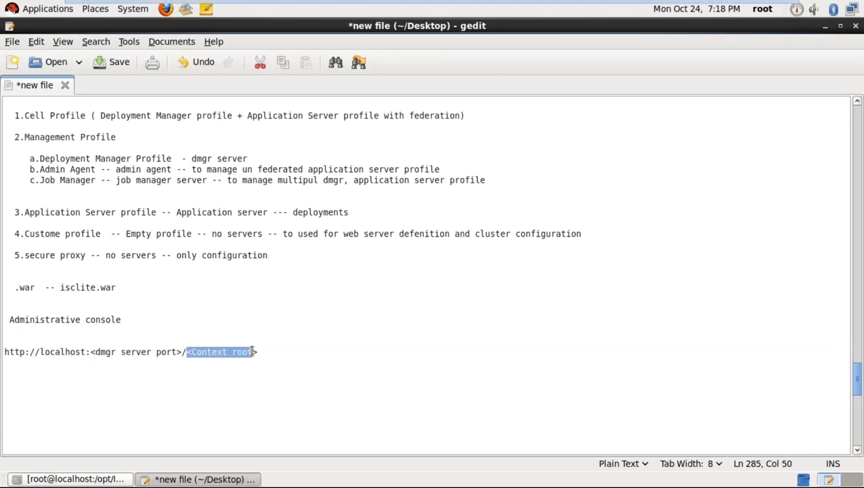
pyautogui.click(259, 366)
pyautogui.click(216, 372)
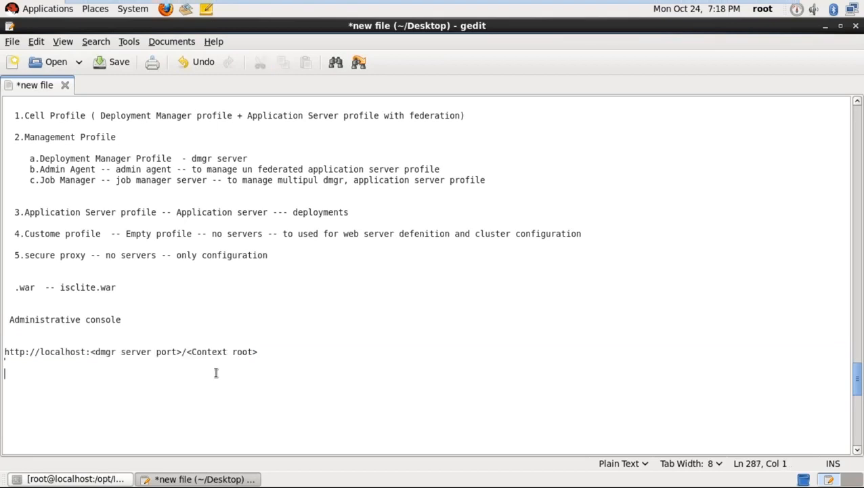
pyautogui.press('Return')
pyautogui.moveTo(90, 352); pyautogui.dragTo(43, 352)
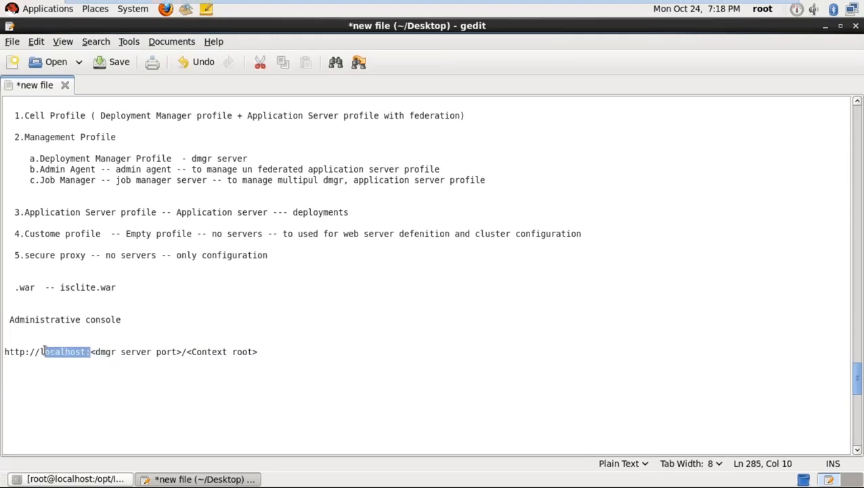
# - Run hostname in the terminal and highlight localhost in its output
pyautogui.click(80, 478)
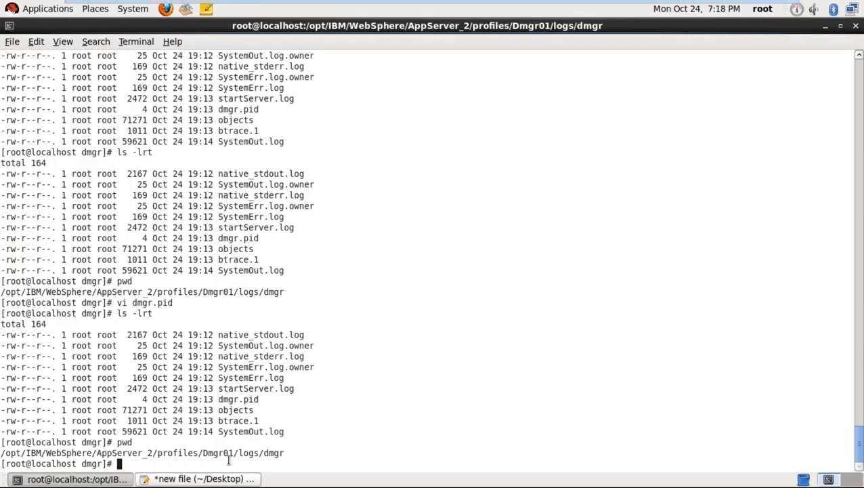
pyautogui.write('hostname')
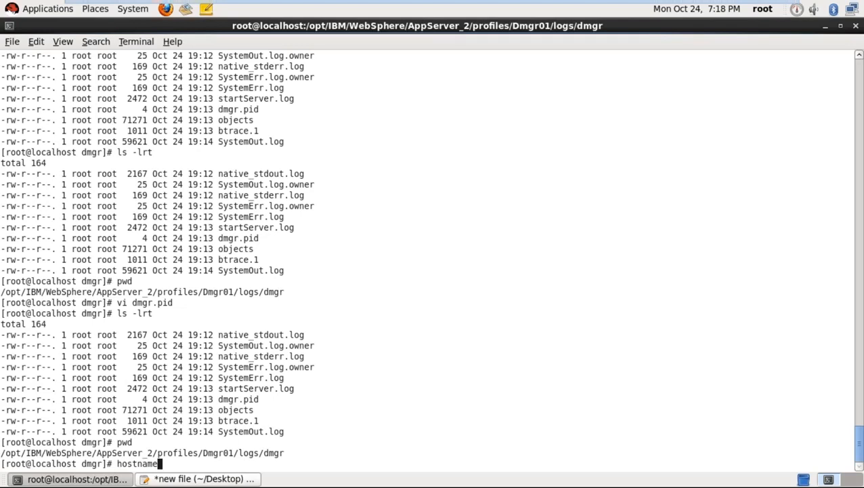
pyautogui.press('Return')
pyautogui.moveTo(46, 452); pyautogui.dragTo(3, 453)
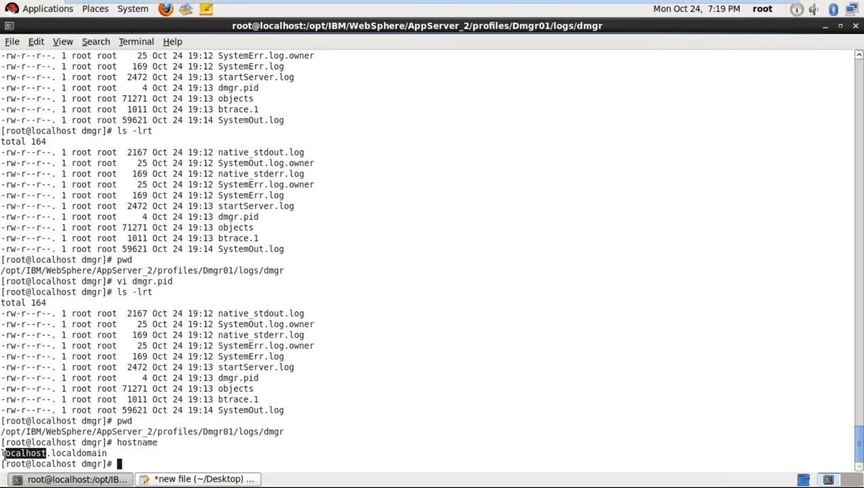
# - Highlight the <dmgr server port> placeholder in the notes, then return to the terminal
pyautogui.hotkey('alt', 'Tab')
pyautogui.moveTo(91, 352); pyautogui.dragTo(181, 352)
pyautogui.click(183, 372)
pyautogui.click(110, 479)
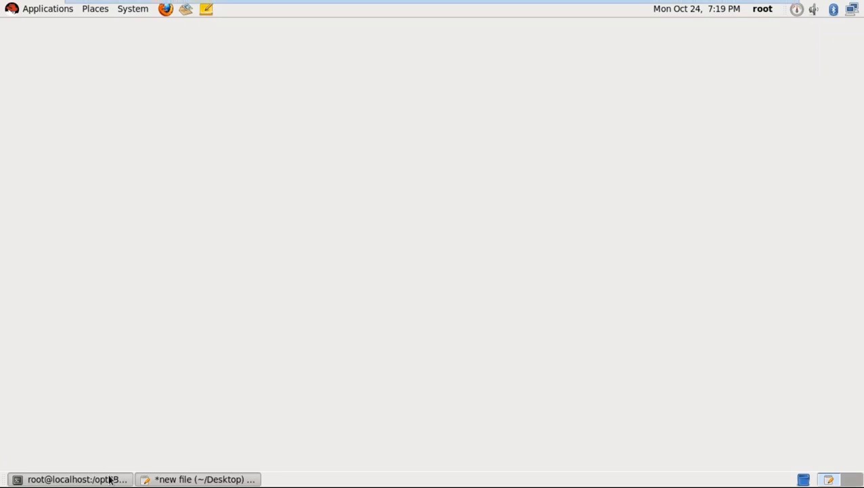
# - Move up two folders to the Dmgr01 profile and print the path
pyautogui.write('cd .')
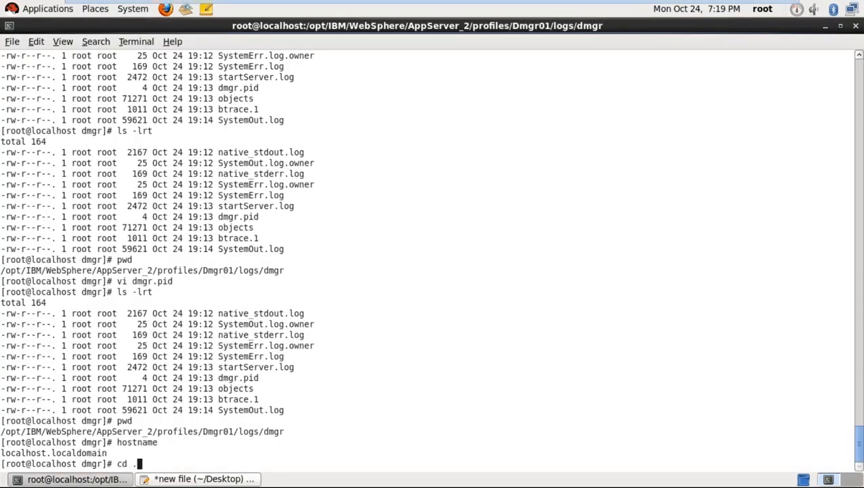
pyautogui.write('./..')
pyautogui.press('Return')
pyautogui.write('pwd')
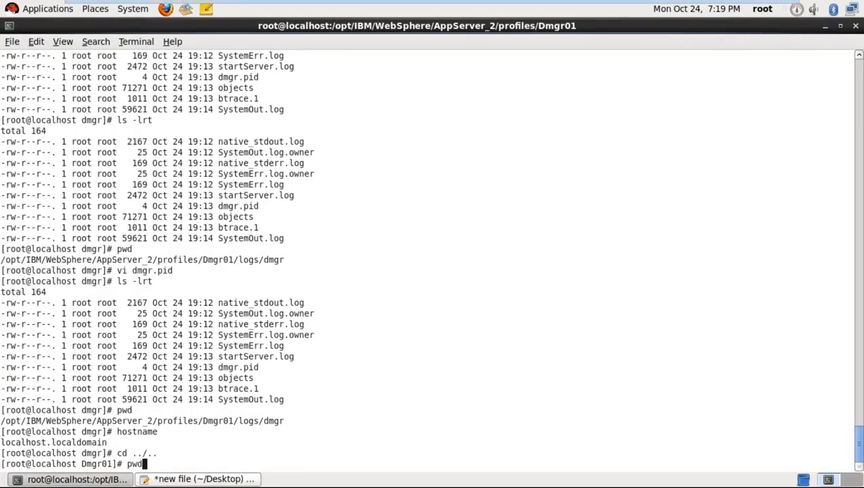
pyautogui.press('Return')
# - Change into config/cells/DMGRCell01/nodes/DMGRNode1 and print its full path
pyautogui.write('cd c')
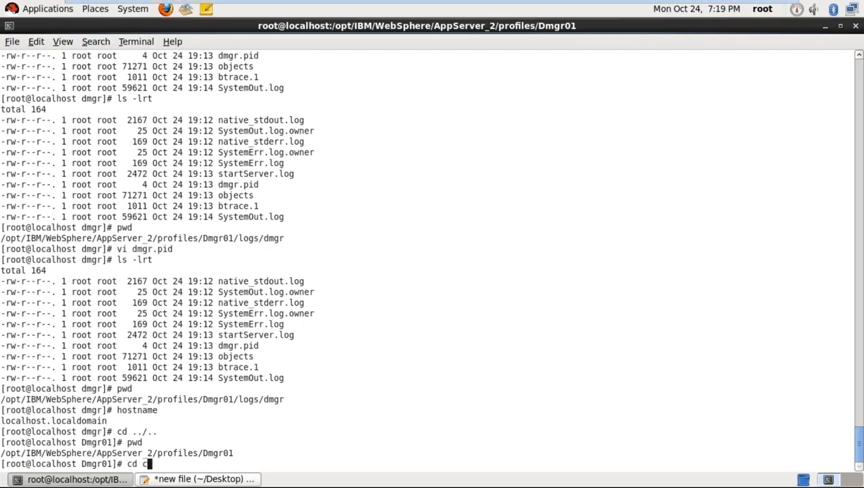
pyautogui.write('onfig')
pyautogui.press('Tab')
pyautogui.write('c')
pyautogui.press('Tab')
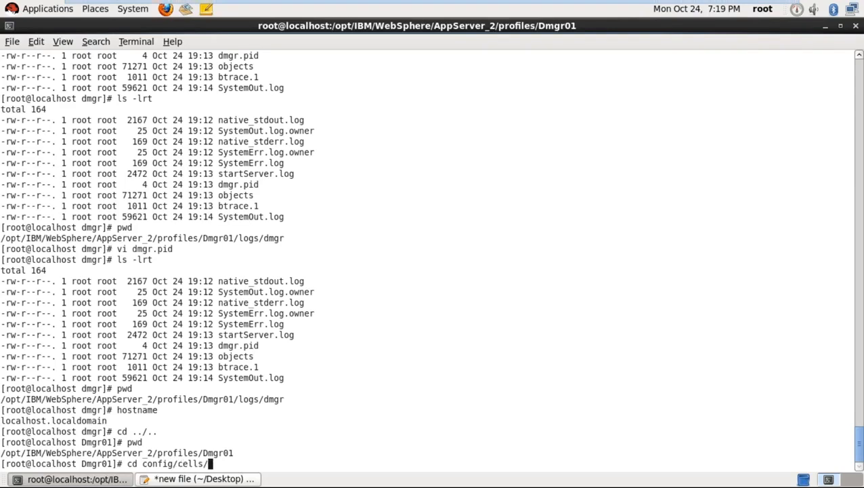
pyautogui.write('Dm')
pyautogui.press('BackSpace')
pyautogui.write('M')
pyautogui.press('Tab')
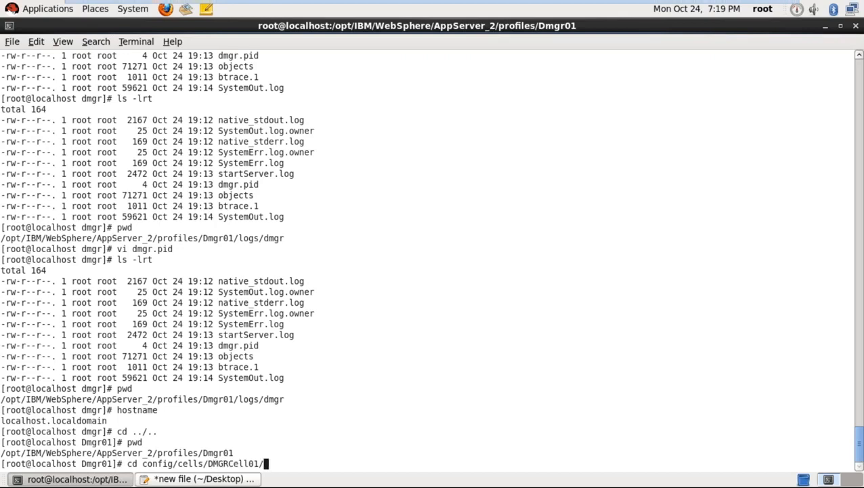
pyautogui.write('nodes/DMG')
pyautogui.press('Tab')
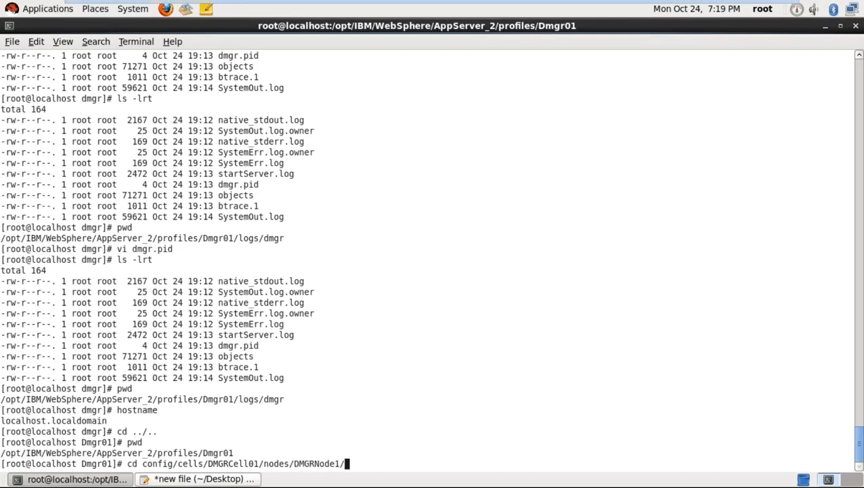
pyautogui.press('Return')
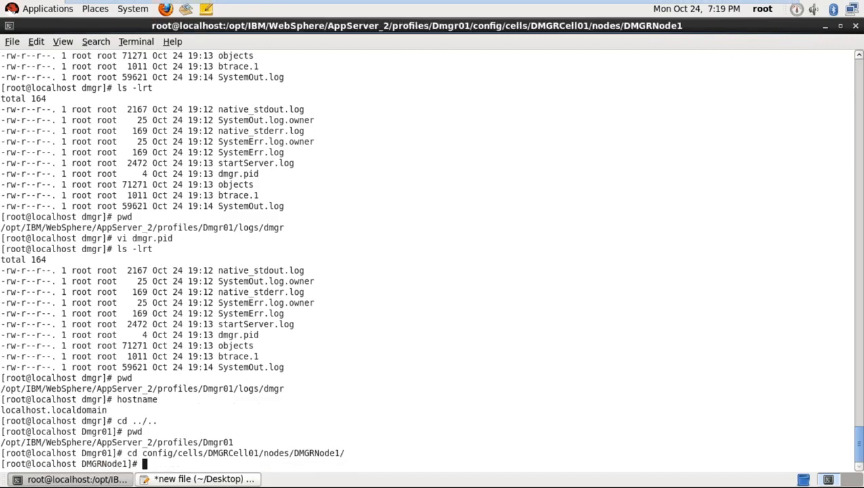
pyautogui.write('pwd')
pyautogui.press('Return')
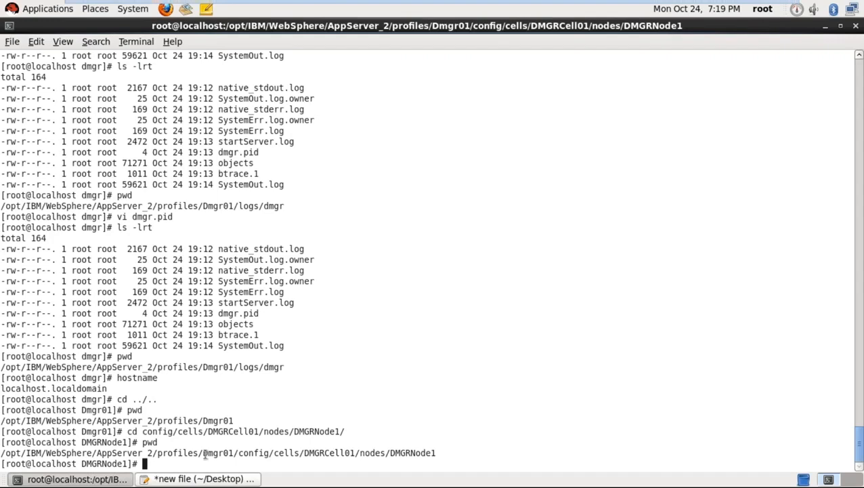
# - List the folder with ls -lrt and open serverindex.xml in vi
pyautogui.write('ls')
pyautogui.write('-lrt')
pyautogui.press('Return')
pyautogui.doubleClick(274, 431)
pyautogui.hotkey('ctrl', 'c')
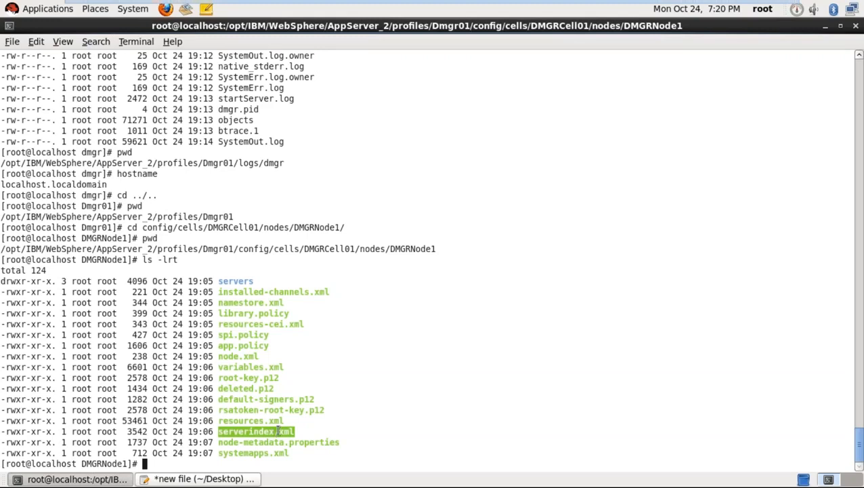
pyautogui.write('vi')
pyautogui.middleClick(278, 431)
pyautogui.press('Return')
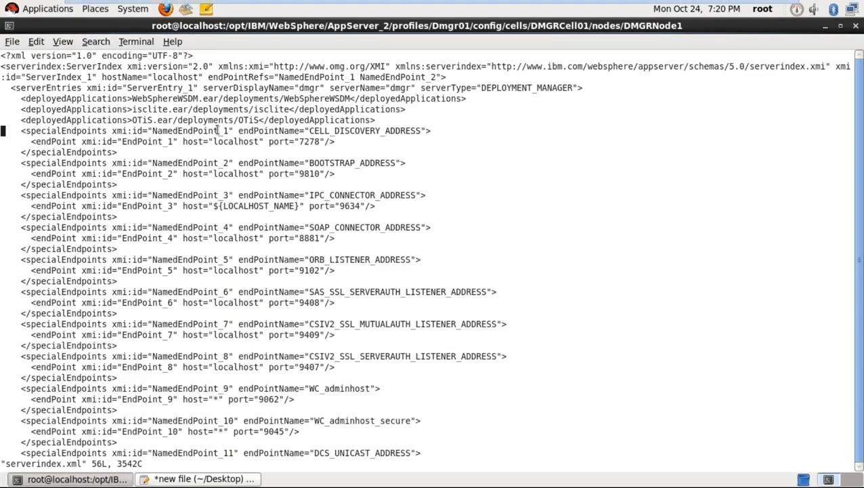
# - Highlight the deployed applications isclite.ear, WebSphereWSDM.ear and OTiS.ear in serverindex.xml
pyautogui.moveTo(21, 98); pyautogui.dragTo(435, 132)
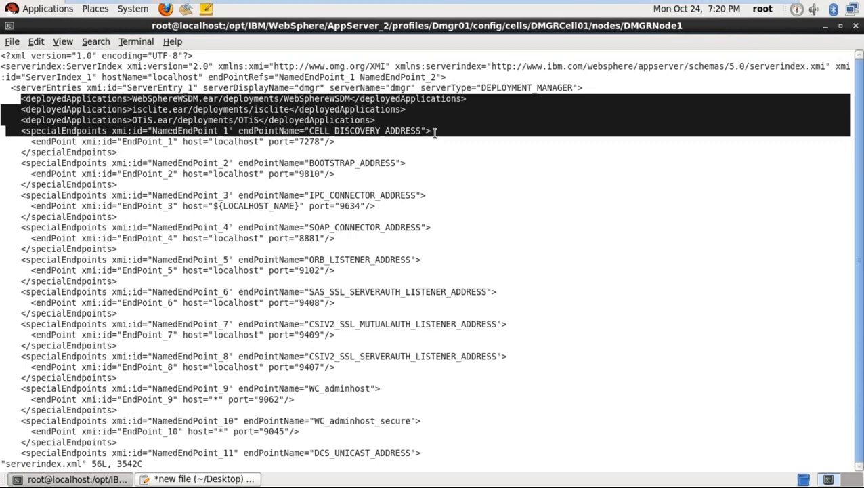
pyautogui.click(411, 121)
pyautogui.moveTo(410, 121); pyautogui.dragTo(6, 99)
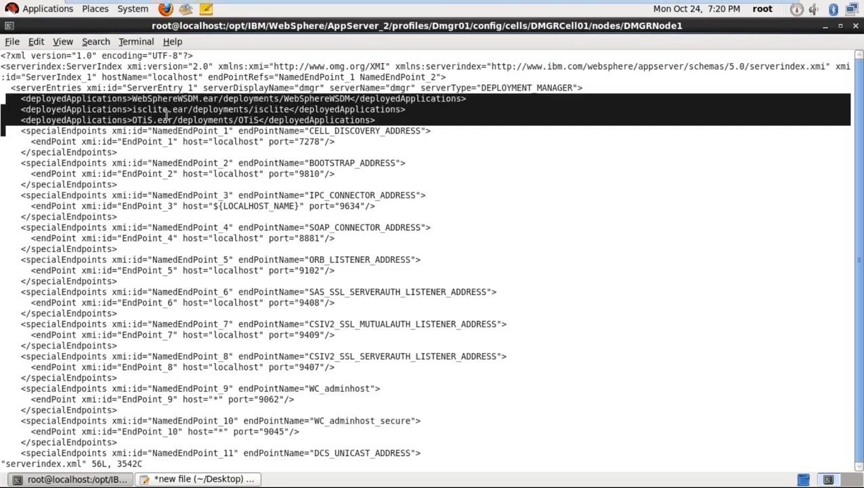
pyautogui.click(134, 109)
pyautogui.moveTo(134, 109); pyautogui.dragTo(191, 109)
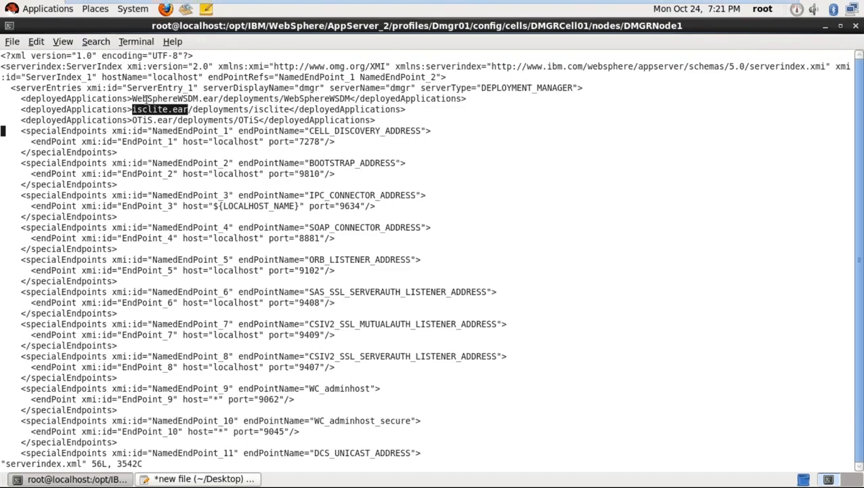
pyautogui.click(135, 98)
pyautogui.moveTo(133, 98); pyautogui.dragTo(213, 99)
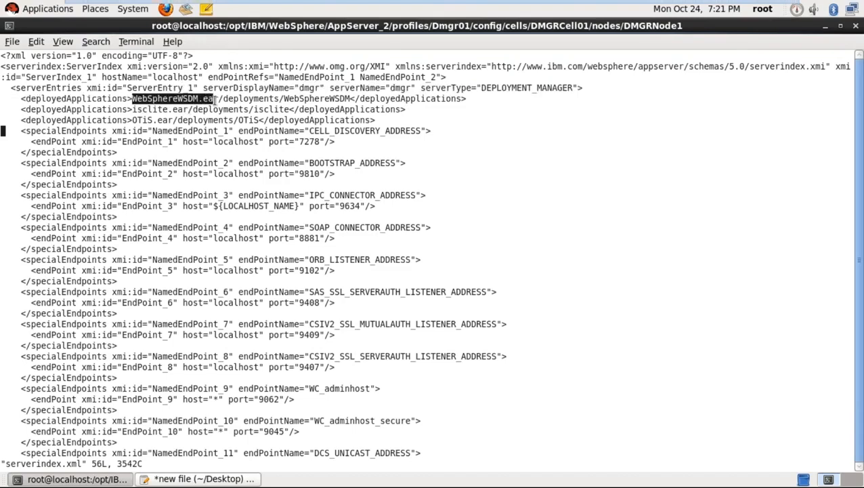
pyautogui.moveTo(133, 120); pyautogui.dragTo(177, 120)
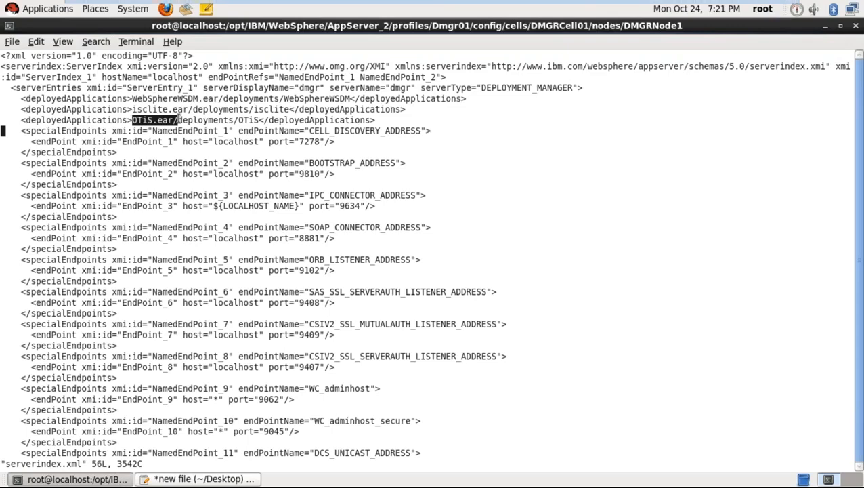
pyautogui.click(194, 179)
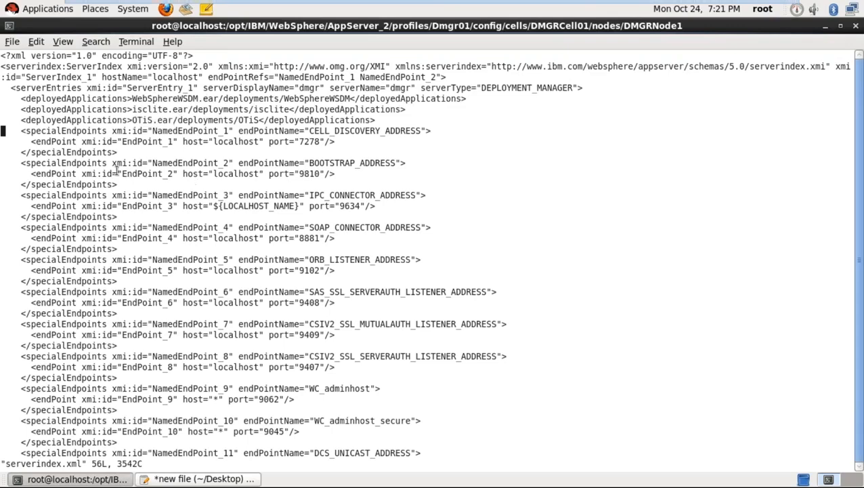
# - Locate the WC_adminhost port 9062, then quit vi without saving using :q!
pyautogui.press('Down')
pyautogui.press('Down')
pyautogui.press('Down')
pyautogui.press('Down')
pyautogui.press('Down')
pyautogui.press('Down')
pyautogui.press('Down')
pyautogui.press('Down')
pyautogui.press('Down')
pyautogui.press('Down')
pyautogui.press('Down')
pyautogui.press('Down')
pyautogui.press('Down')
pyautogui.press('Down')
pyautogui.press('Down')
pyautogui.press('Down')
pyautogui.press('Down')
pyautogui.press('Down')
pyautogui.press('Down')
pyautogui.press('Down')
pyautogui.press('Down')
pyautogui.press('Down')
pyautogui.press('Down')
pyautogui.press('Down')
pyautogui.press('Down')
pyautogui.press('Down')
pyautogui.press('Down')
pyautogui.press('Up')
pyautogui.press('Up')
pyautogui.press('Right')
pyautogui.press('Right')
pyautogui.press('Right')
pyautogui.press('Right')
pyautogui.press('Right')
pyautogui.press('Right')
pyautogui.press('Right')
pyautogui.press('Right')
pyautogui.press('Right')
pyautogui.press('Right')
pyautogui.press('Right')
pyautogui.press('Right')
pyautogui.press('Right')
pyautogui.press('Right')
pyautogui.press('Right')
pyautogui.press('Right')
pyautogui.press('Right')
pyautogui.press('Right')
pyautogui.press('Right')
pyautogui.press('Right')
pyautogui.press('Right')
pyautogui.press('Right')
pyautogui.press('Right')
pyautogui.press('Right')
pyautogui.press('Right')
pyautogui.press('Right')
pyautogui.press('Right')
pyautogui.press('Right')
pyautogui.press('Right')
pyautogui.press('Right')
pyautogui.press('Right')
pyautogui.press('Right')
pyautogui.press('Right')
pyautogui.press('Right')
pyautogui.press('Right')
pyautogui.press('Right')
pyautogui.press('Right')
pyautogui.press('Right')
pyautogui.press('Right')
pyautogui.press('Right')
pyautogui.press('Right')
pyautogui.press('Right')
pyautogui.press('Right')
pyautogui.press('Left')
pyautogui.press('Left')
pyautogui.press('Down')
pyautogui.press('Down')
pyautogui.press('Down')
pyautogui.press('Right')
pyautogui.press('Right')
pyautogui.press('Right')
pyautogui.press('Right')
pyautogui.write(':q!')
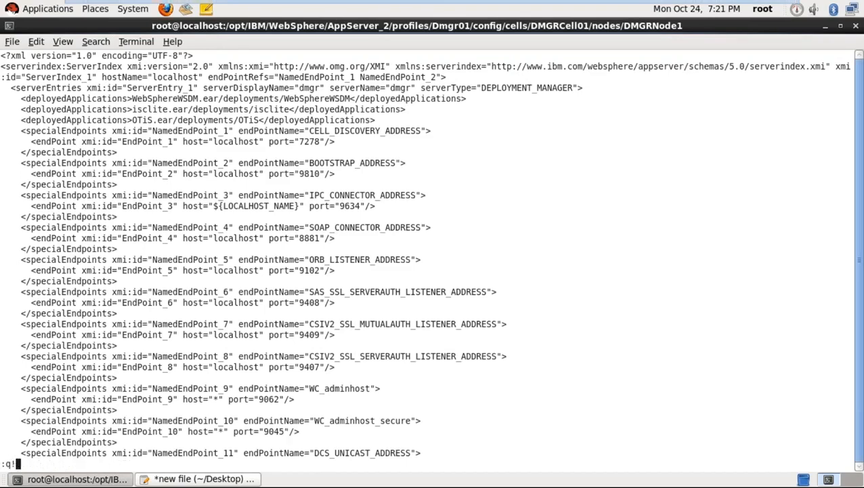
pyautogui.press('Return')
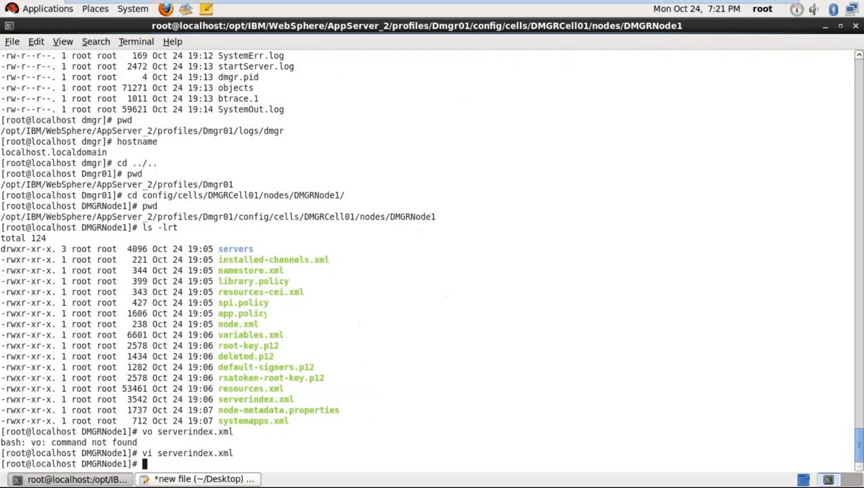
pyautogui.click(161, 478)
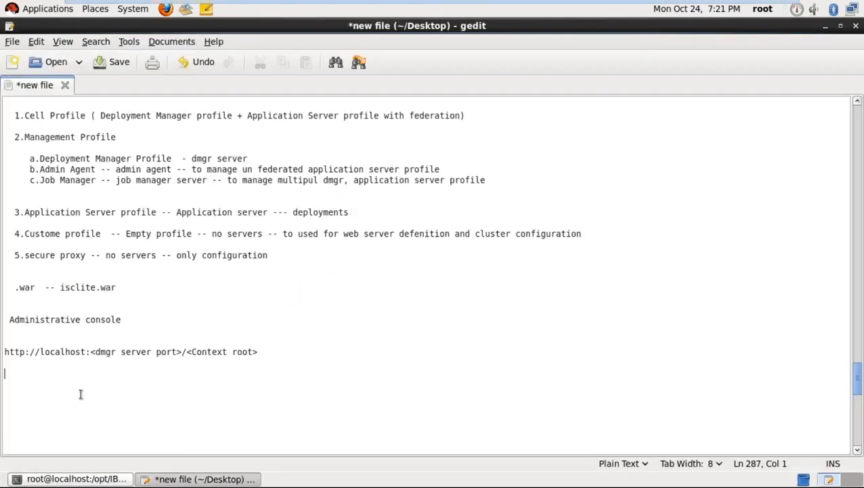
pyautogui.write('http://localhost')
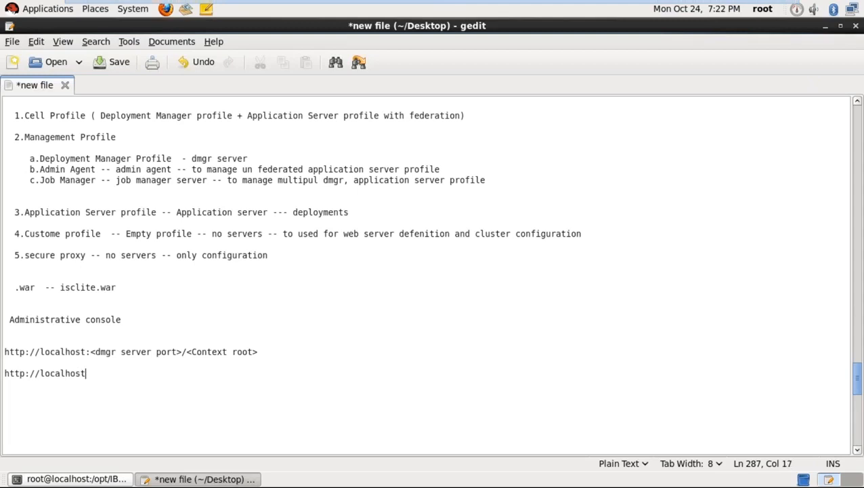
pyautogui.write(':9062/ibm/cons')
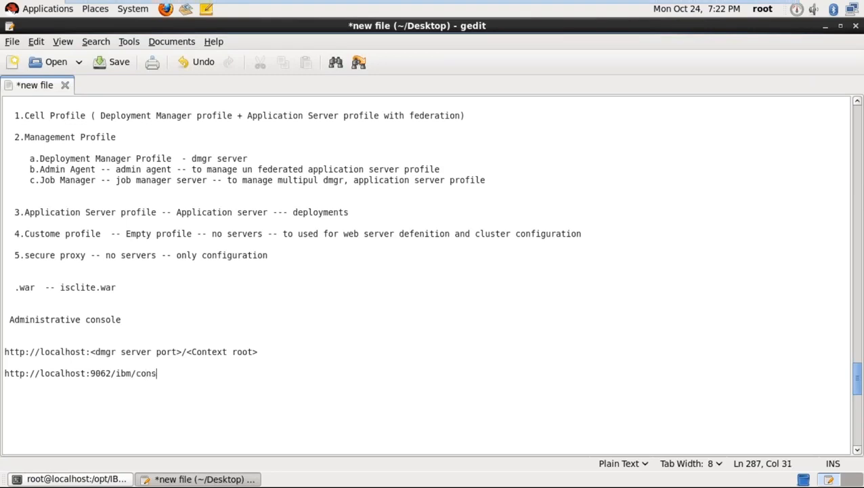
pyautogui.write('ole')
pyautogui.press('Return')
pyautogui.write('http://lo')
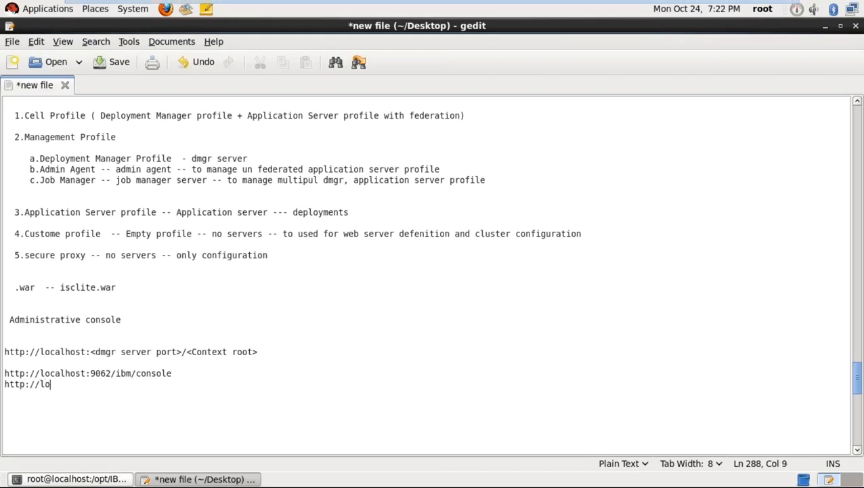
pyautogui.write('calhost:9062')
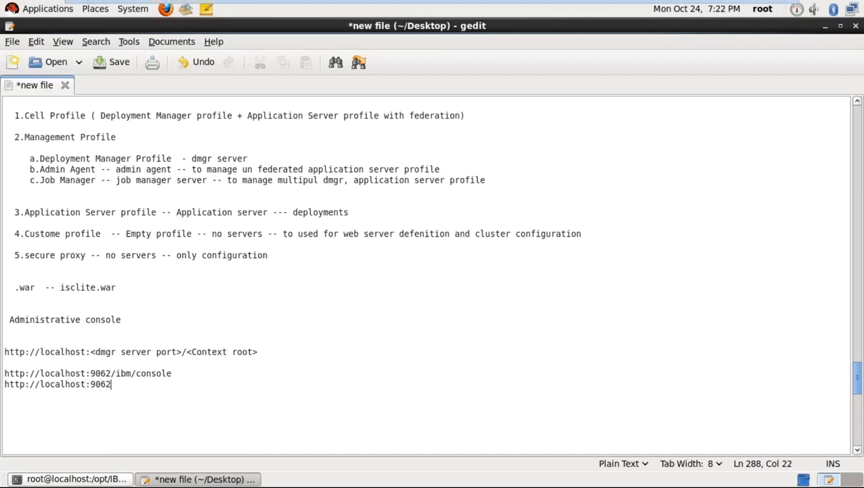
pyautogui.write('/admin')
pyautogui.press('Return')
pyautogui.press('Return')
pyautogui.press('Return')
pyautogui.press('Return')
pyautogui.press('Return')
pyautogui.press('Return')
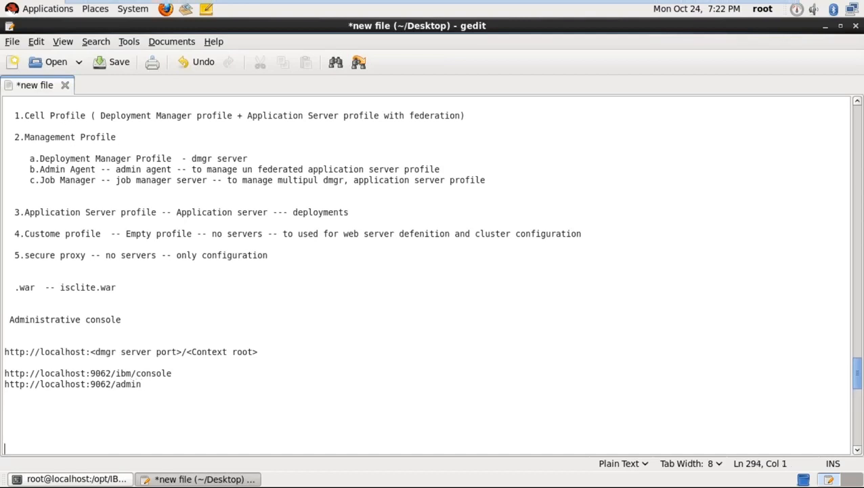
pyautogui.press('Return')
pyautogui.press('Return')
pyautogui.press('Return')
pyautogui.press('Return')
pyautogui.press('Return')
pyautogui.press('Return')
pyautogui.press('Return')
pyautogui.press('Return')
pyautogui.press('Return')
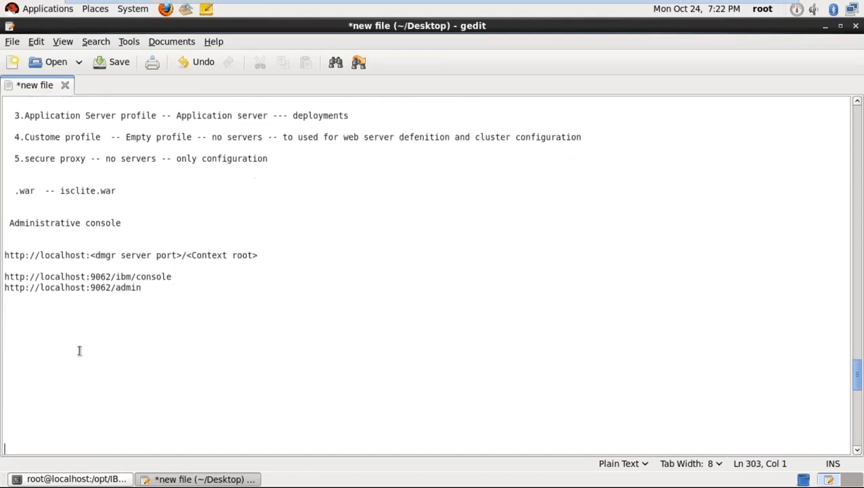
# - Duplicate the two 9062 URL lines below themselves
pyautogui.moveTo(143, 291); pyautogui.dragTo(6, 275)
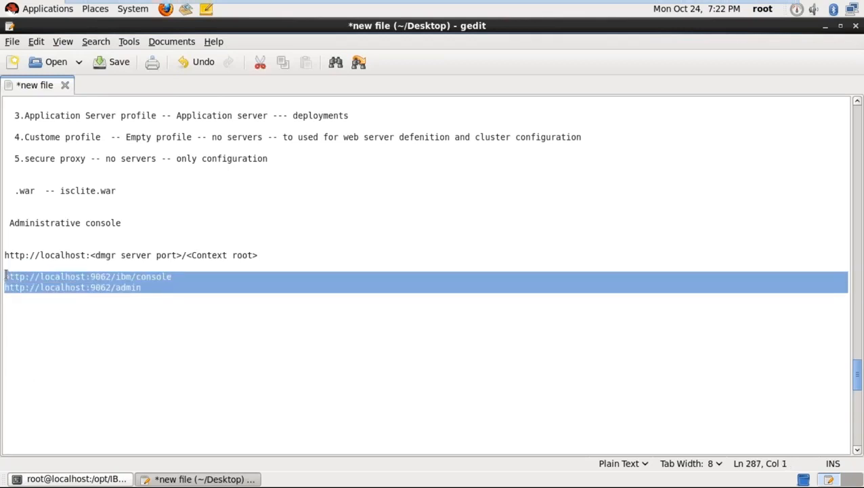
pyautogui.hotkey('ctrl', 'c')
pyautogui.click(32, 320)
pyautogui.hotkey('ctrl', 'v')
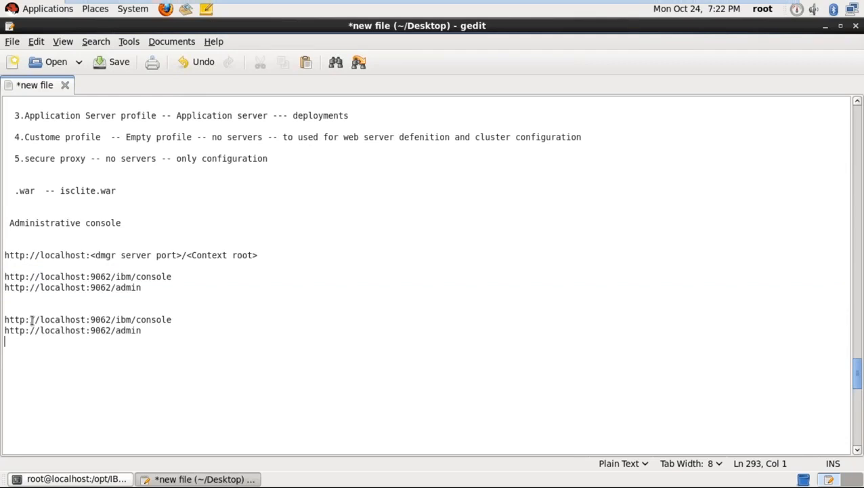
# - Change the copied URLs to https on port 9045
pyautogui.click(25, 319)
pyautogui.write('s')
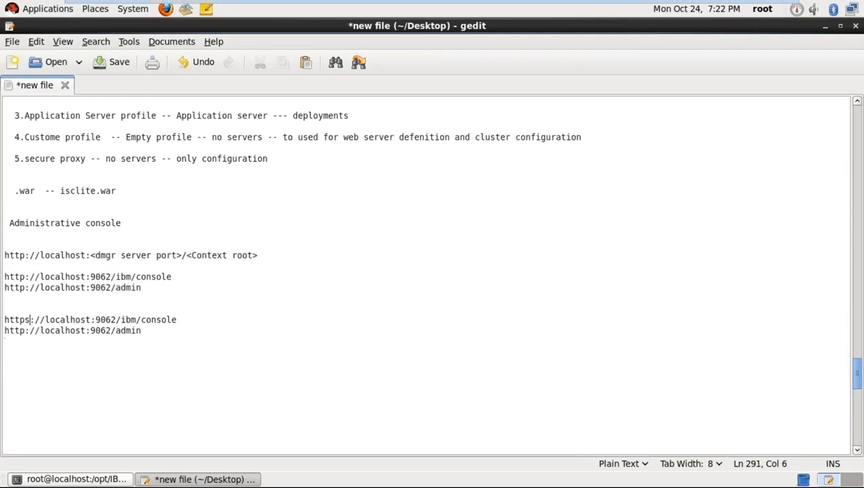
pyautogui.click(115, 319)
pyautogui.press('BackSpace')
pyautogui.press('BackSpace')
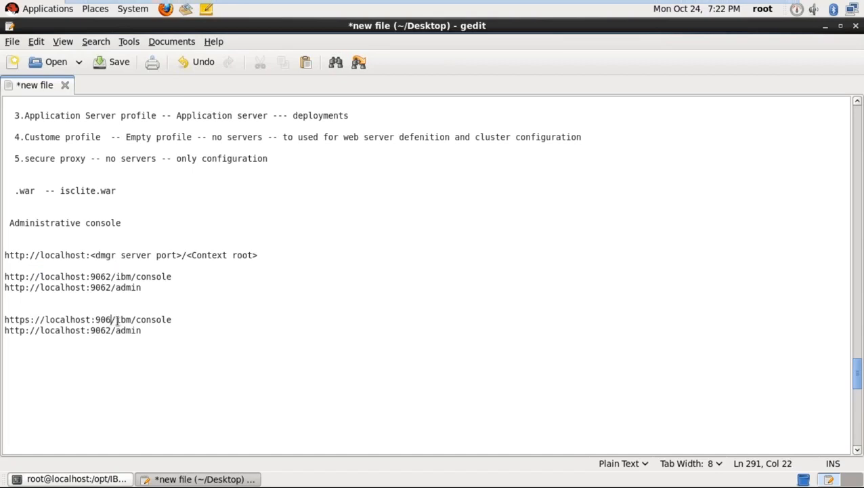
pyautogui.write('45')
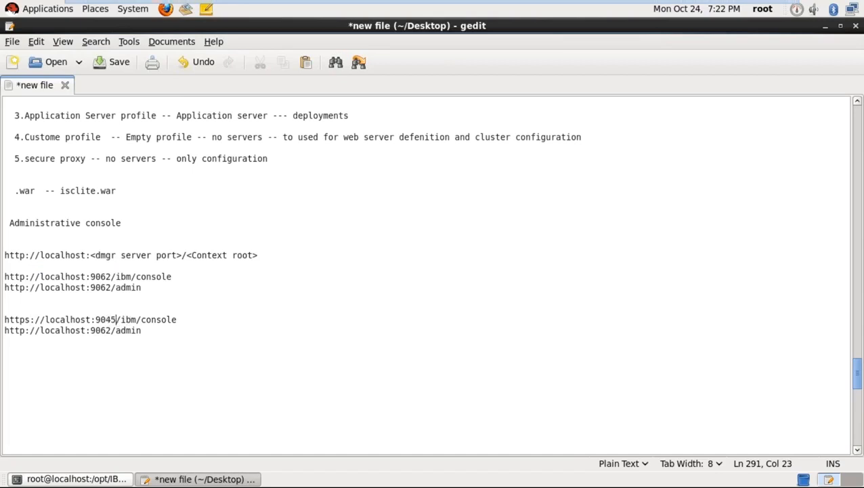
pyautogui.click(110, 330)
pyautogui.press('BackSpace')
pyautogui.press('BackSpace')
pyautogui.write('45')
pyautogui.click(25, 331)
pyautogui.write('s')
# - Highlight the https console URL line and bring the notes back in front
pyautogui.click(60, 364)
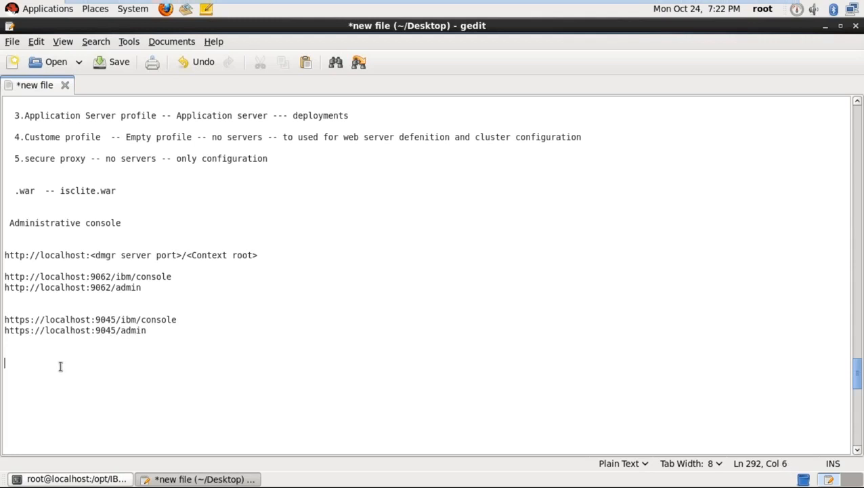
pyautogui.click(105, 377)
pyautogui.moveTo(176, 277); pyautogui.dragTo(8, 285)
pyautogui.click(51, 300)
pyautogui.click(106, 478)
pyautogui.click(105, 478)
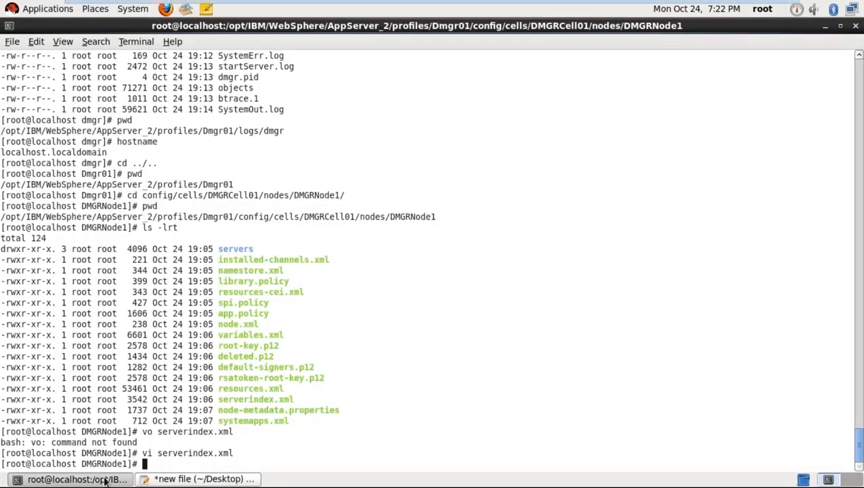
pyautogui.click(189, 367)
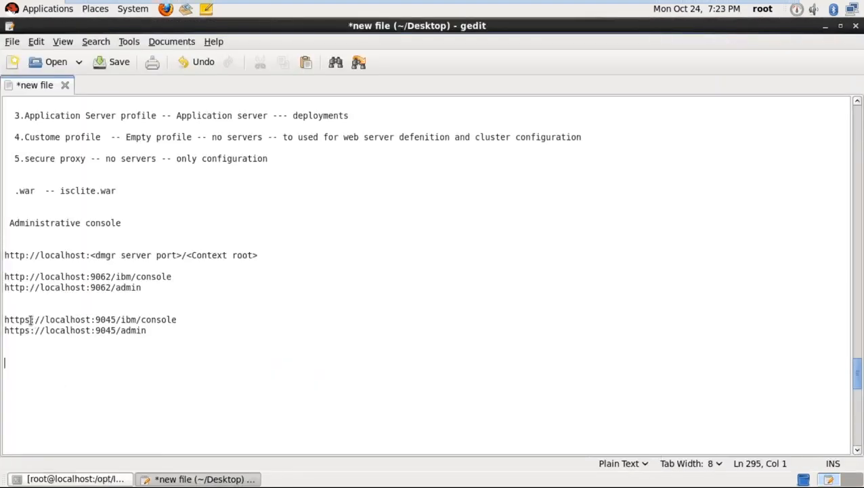
# - Change the https console URL's port from 9045 to 9062
pyautogui.moveTo(31, 322); pyautogui.dragTo(25, 321)
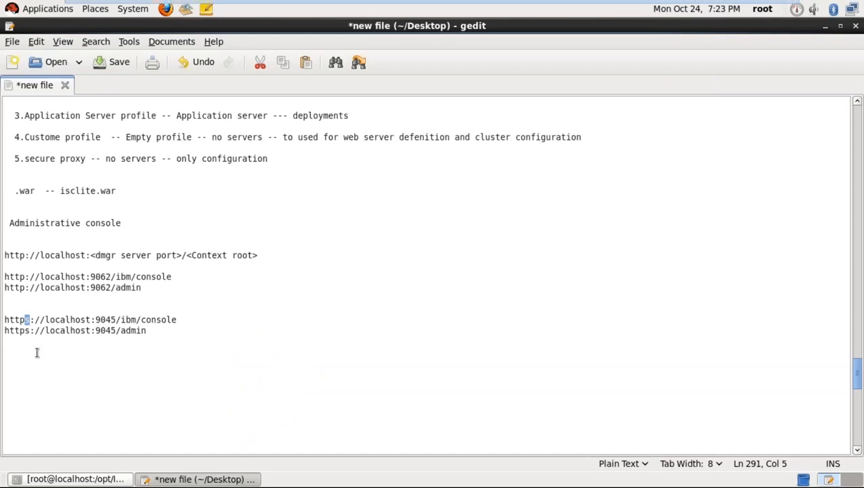
pyautogui.click(24, 277)
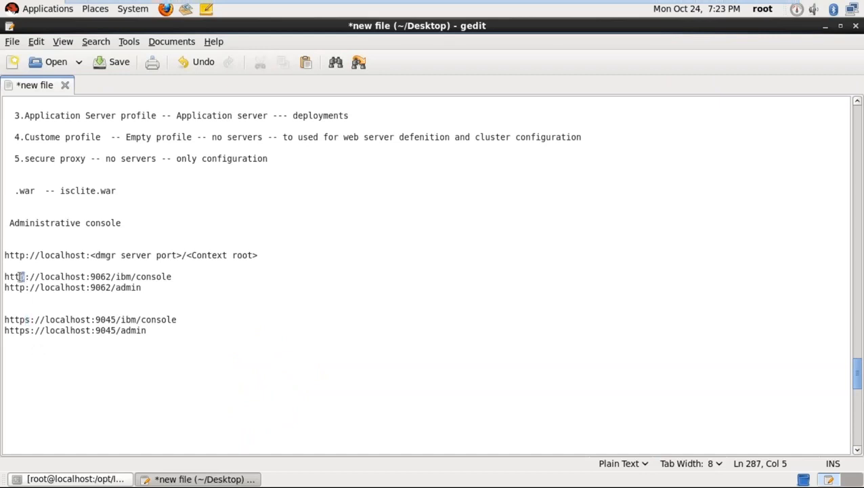
pyautogui.moveTo(21, 277); pyautogui.dragTo(4, 278)
pyautogui.click(27, 297)
pyautogui.click(42, 308)
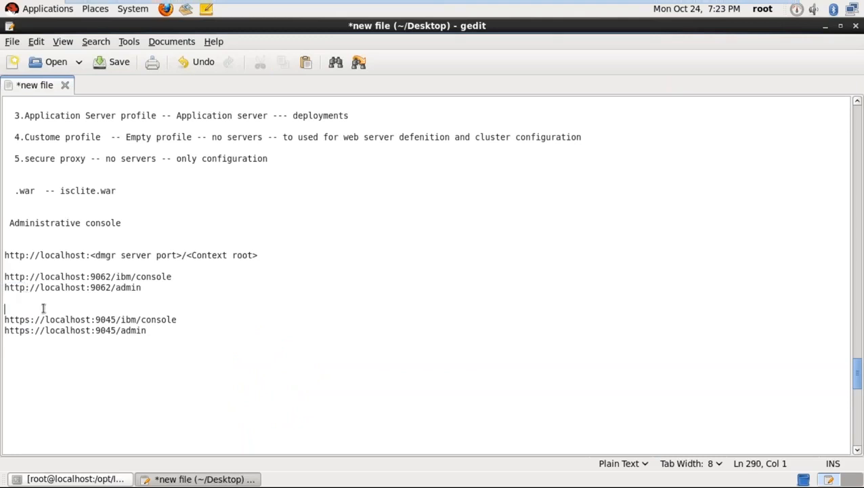
pyautogui.click(116, 319)
pyautogui.press('BackSpace')
pyautogui.press('BackSpace')
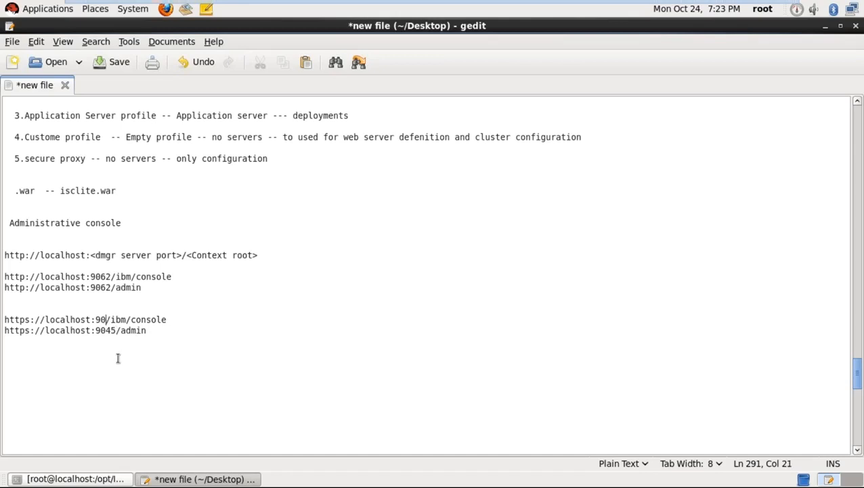
pyautogui.write('62')
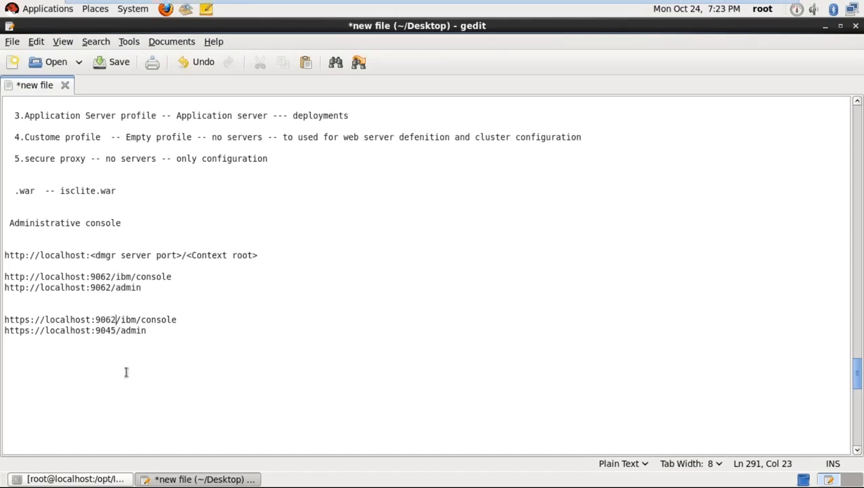
# - Insert blank lines between the console URL lines, then launch Firefox
pyautogui.click(141, 395)
pyautogui.click(195, 319)
pyautogui.press('Right')
pyautogui.press('Return')
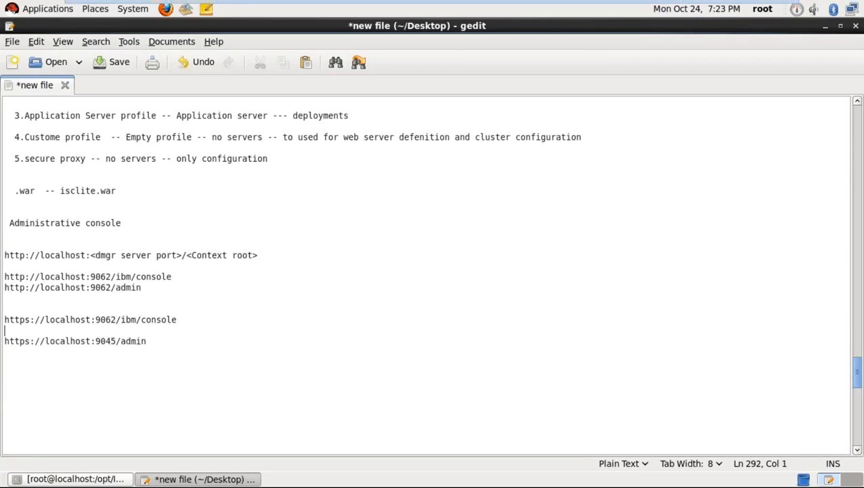
pyautogui.click(193, 274)
pyautogui.press('Return')
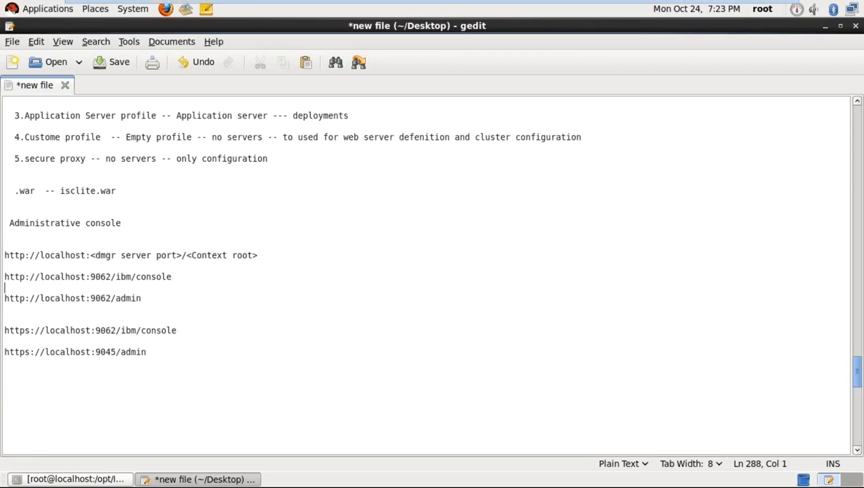
pyautogui.click(146, 310)
pyautogui.press('Return')
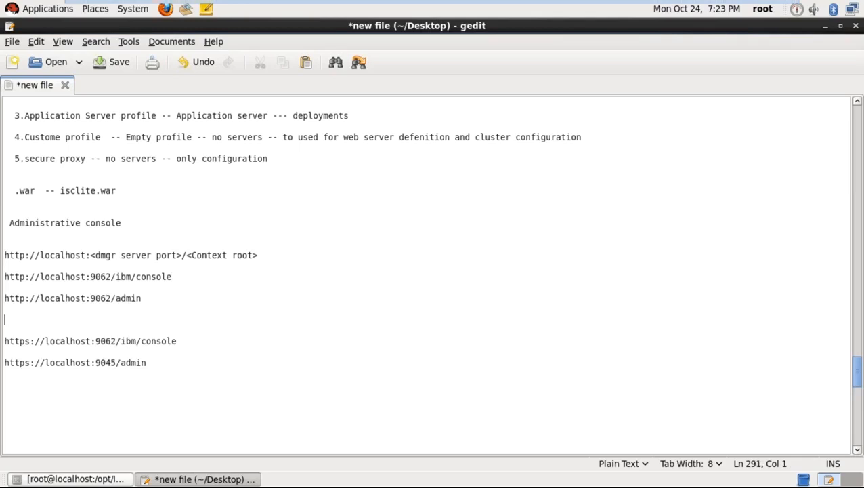
pyautogui.press('Return')
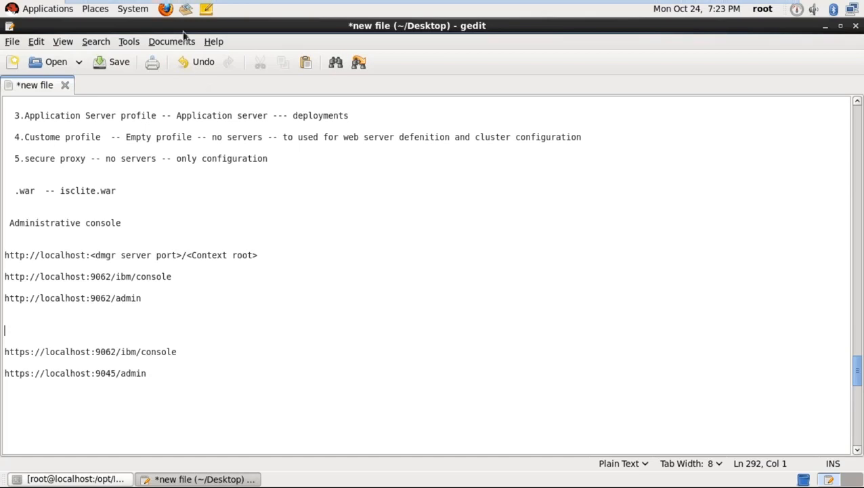
pyautogui.click(166, 13)
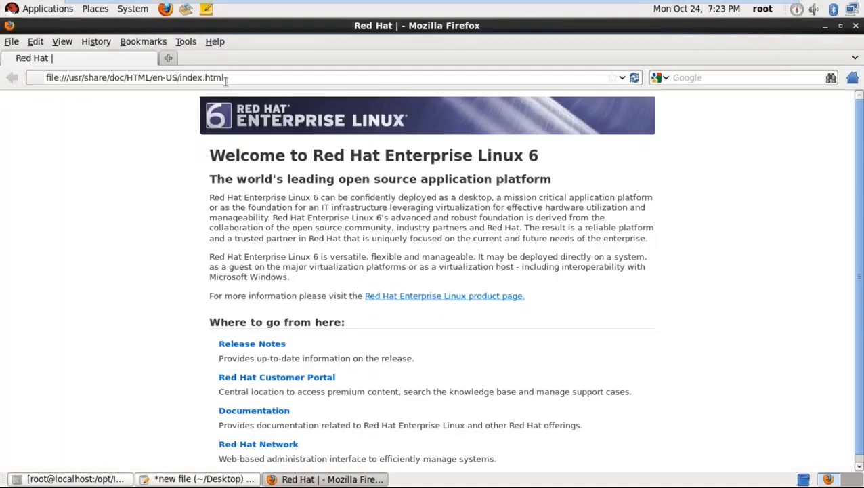
pyautogui.click(226, 80)
pyautogui.write('h')
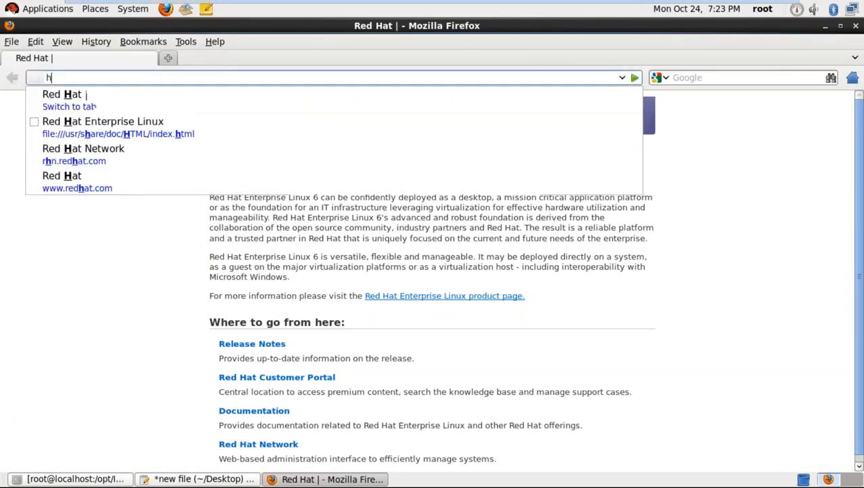
pyautogui.write('ttp:')
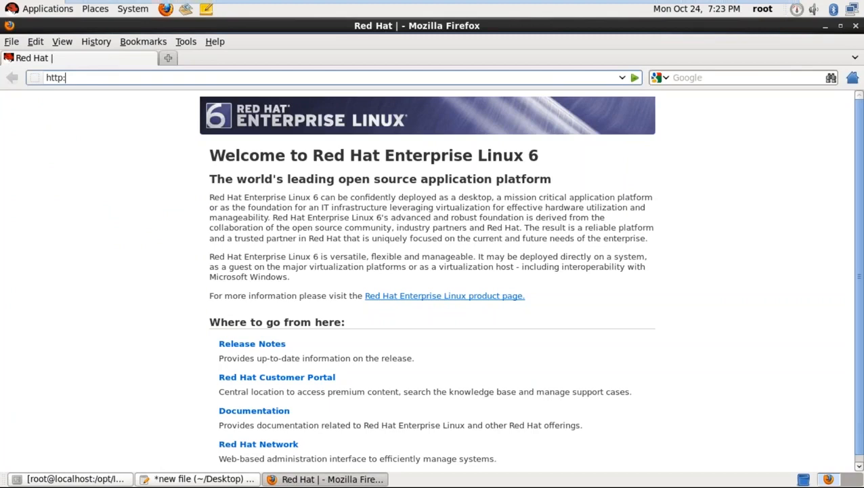
pyautogui.write('//loca')
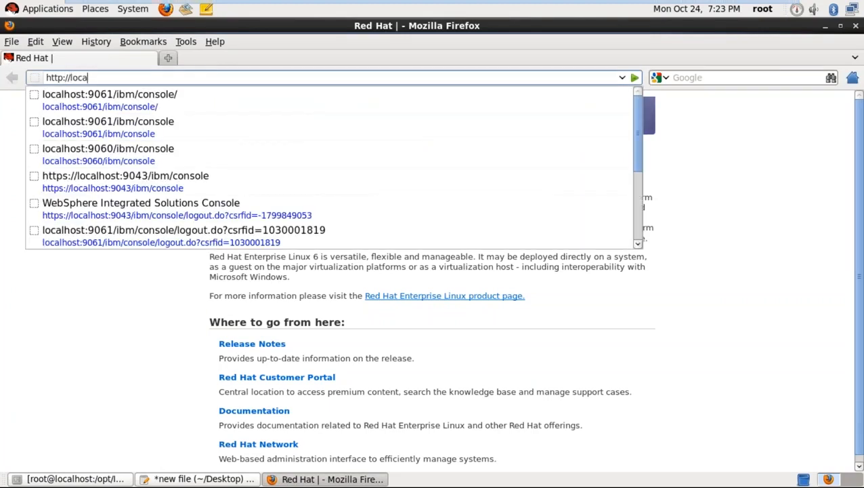
pyautogui.write('lhost:9062')
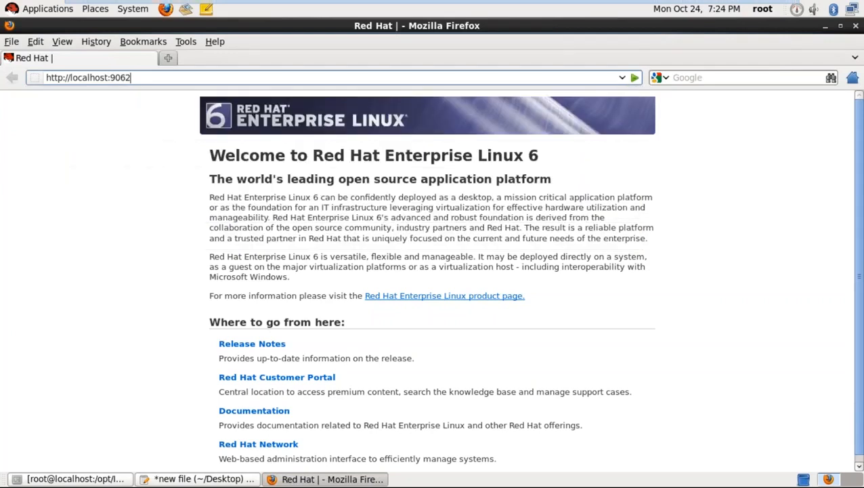
pyautogui.write('/ibm/console')
pyautogui.press('Return')
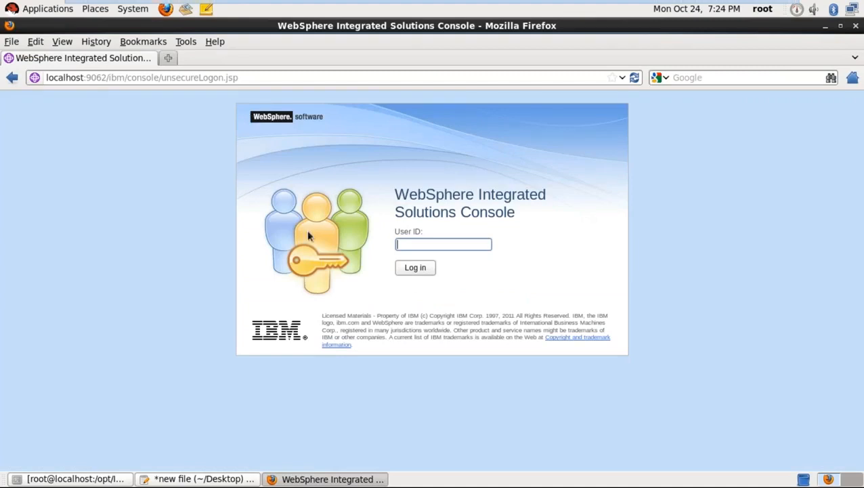
# - Log in from the Integrated Solutions Console logon page
pyautogui.click(415, 269)
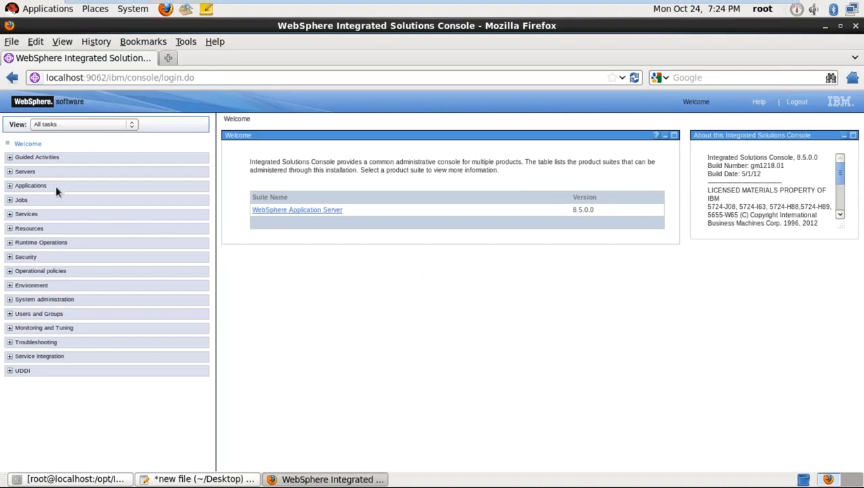
# - Expand Servers > Server Types and open WebSphere application servers
pyautogui.click(11, 172)
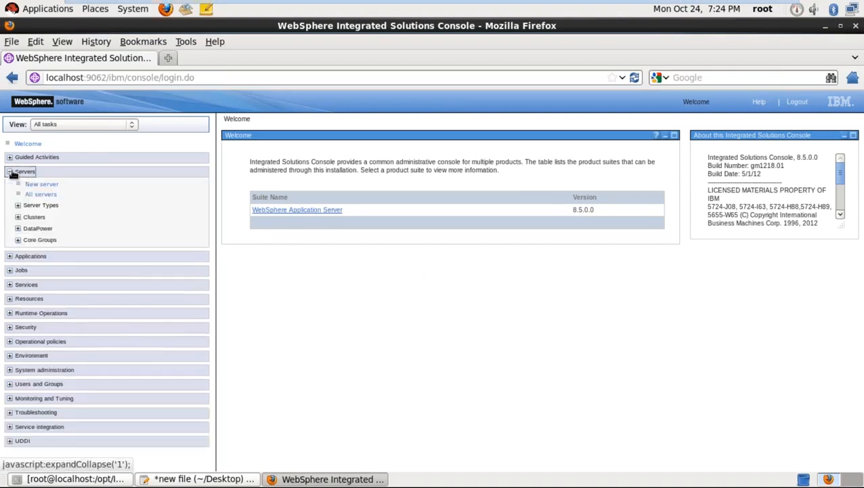
pyautogui.click(18, 206)
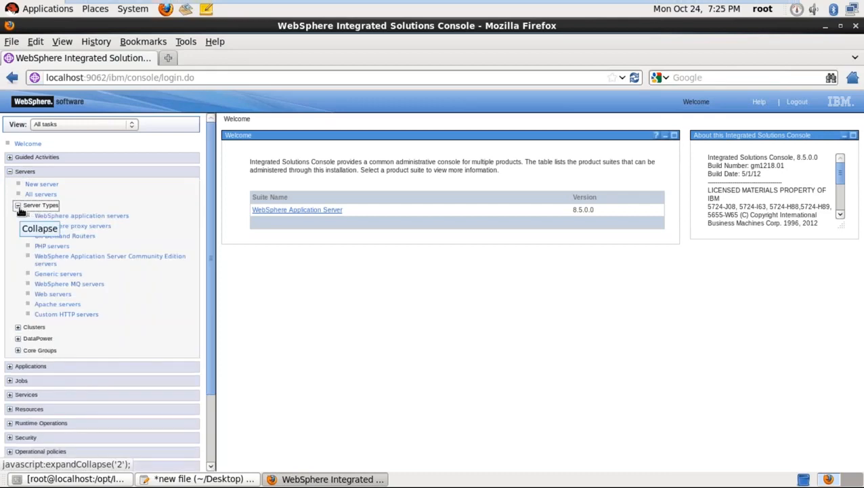
pyautogui.click(83, 216)
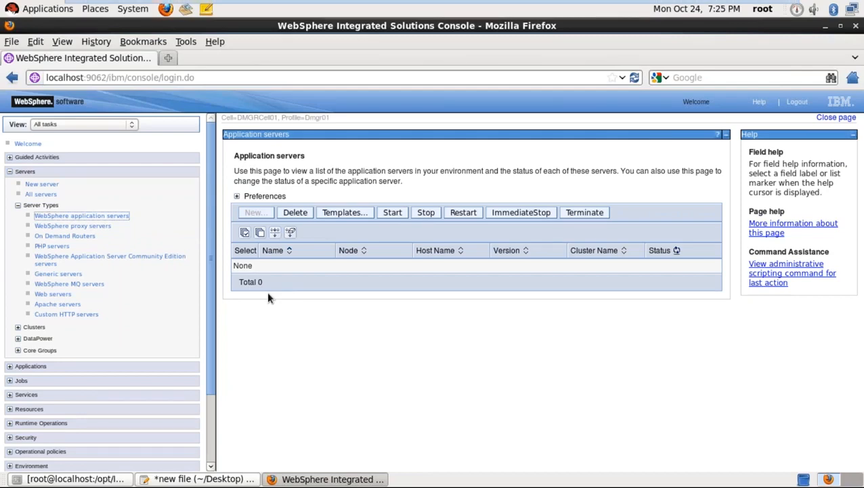
# - Highlight the Total 0 server count on the servers page to review it
pyautogui.click(268, 345)
pyautogui.moveTo(267, 283); pyautogui.dragTo(237, 282)
pyautogui.click(271, 324)
pyautogui.moveTo(271, 281); pyautogui.dragTo(237, 282)
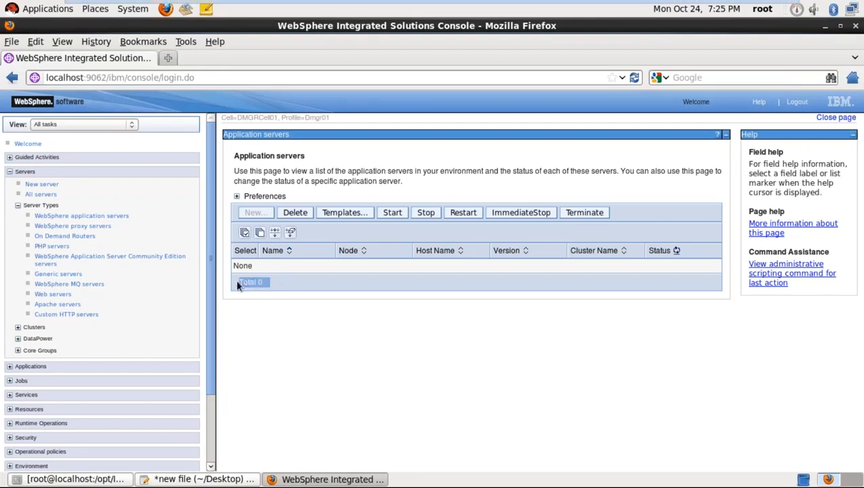
pyautogui.click(263, 321)
# - Collapse Servers and navigate to Applications > Application Types > WebSphere enterprise applications
pyautogui.click(18, 205)
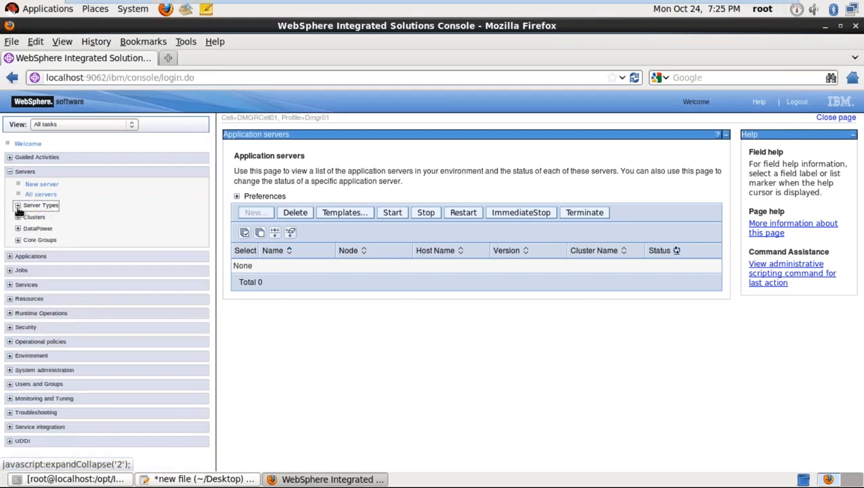
pyautogui.click(9, 171)
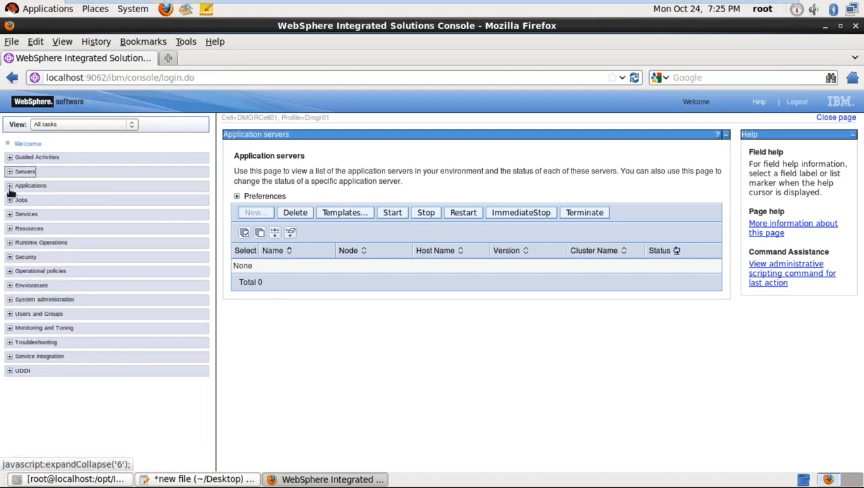
pyautogui.click(9, 186)
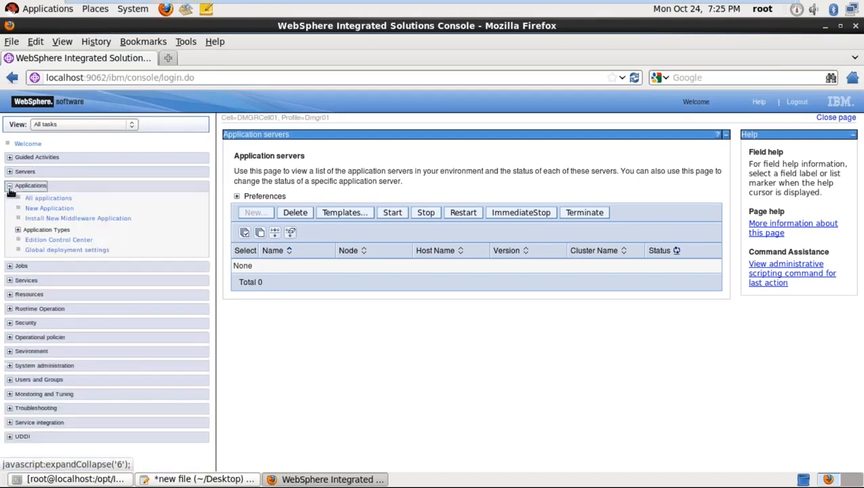
pyautogui.click(18, 231)
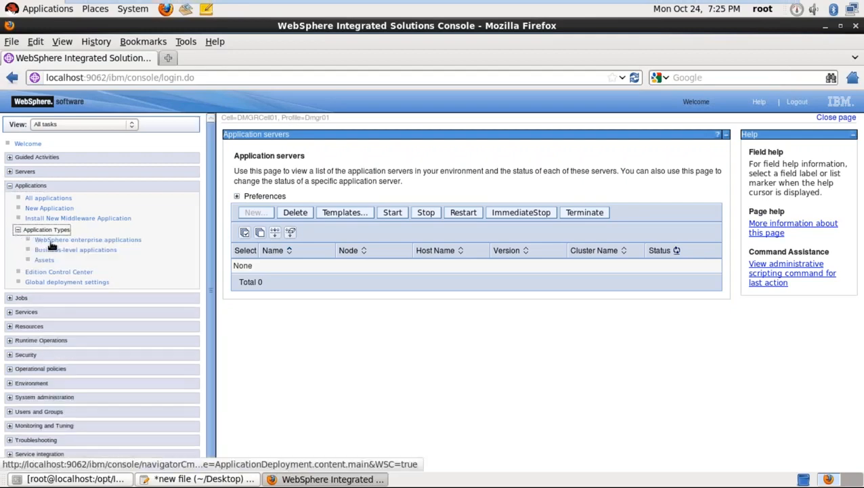
pyautogui.click(52, 242)
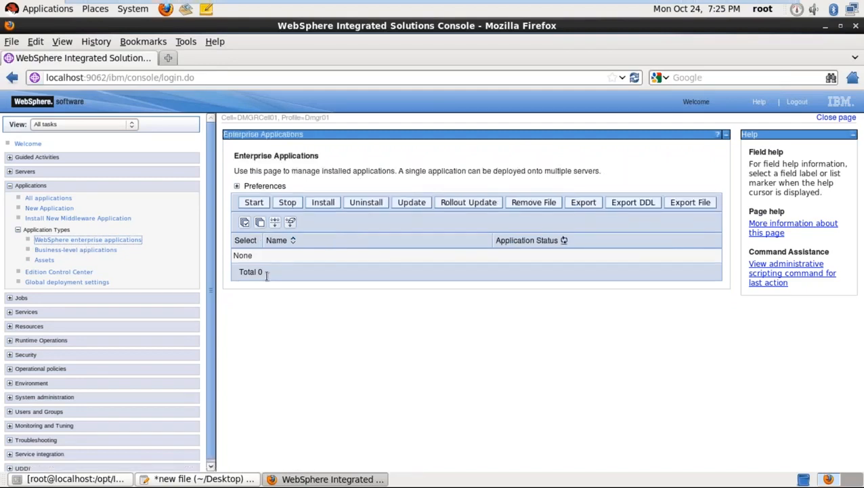
# - Note the Total 0 applications, collapse Applications, and expand System administration to show Deployment manager and Nodes
pyautogui.moveTo(266, 276); pyautogui.dragTo(234, 266)
pyautogui.click(290, 338)
pyautogui.click(10, 187)
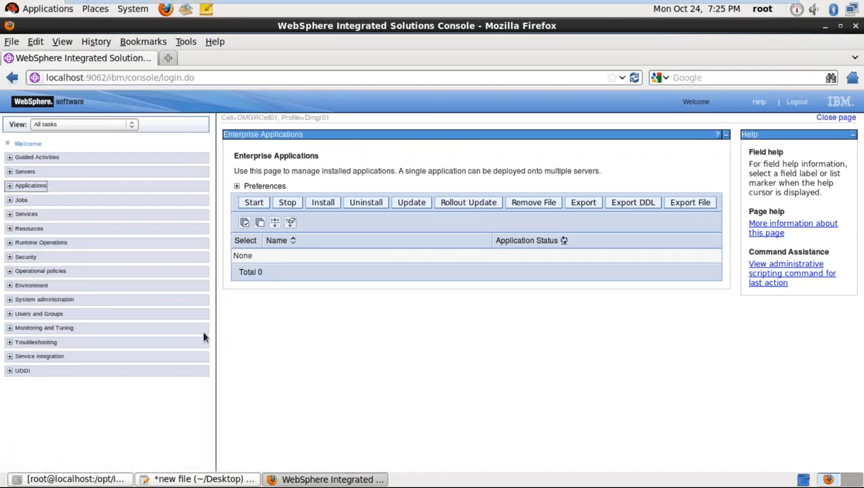
pyautogui.click(320, 347)
pyautogui.click(10, 300)
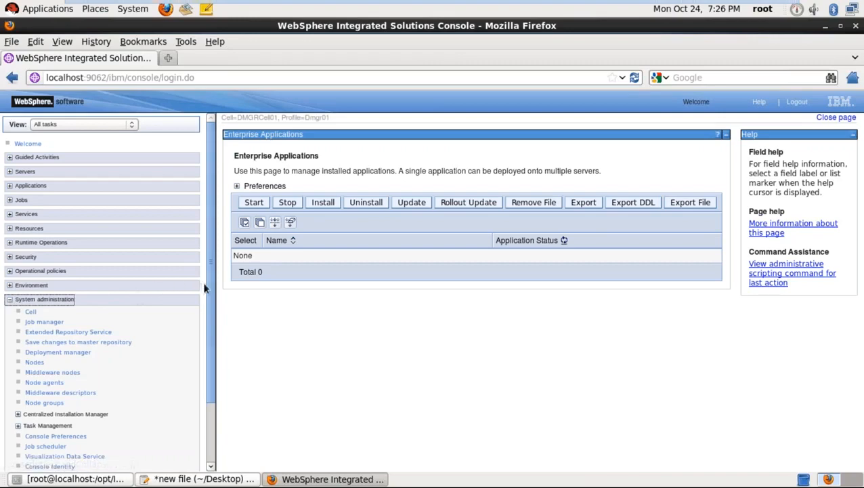
pyautogui.moveTo(209, 286); pyautogui.dragTo(210, 363)
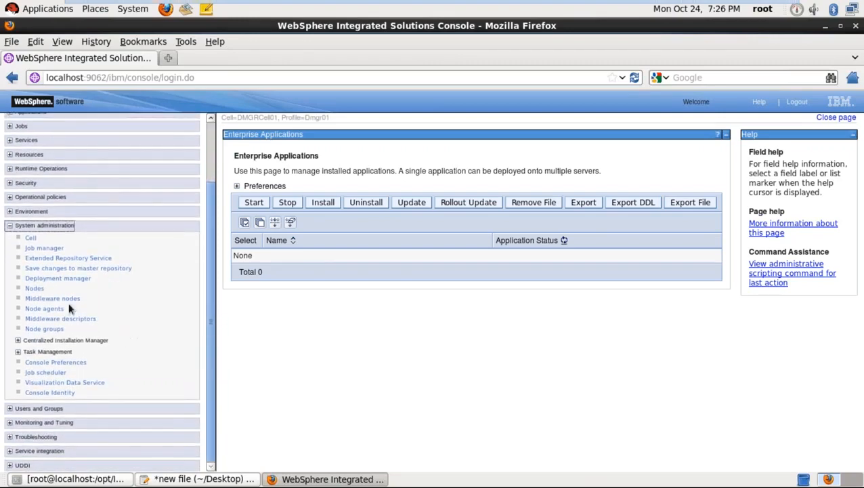
pyautogui.click(42, 279)
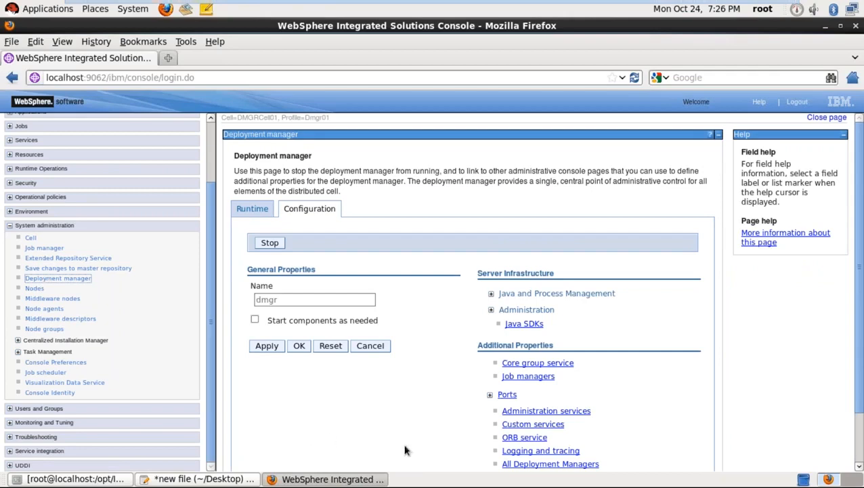
pyautogui.click(859, 467)
pyautogui.click(859, 467)
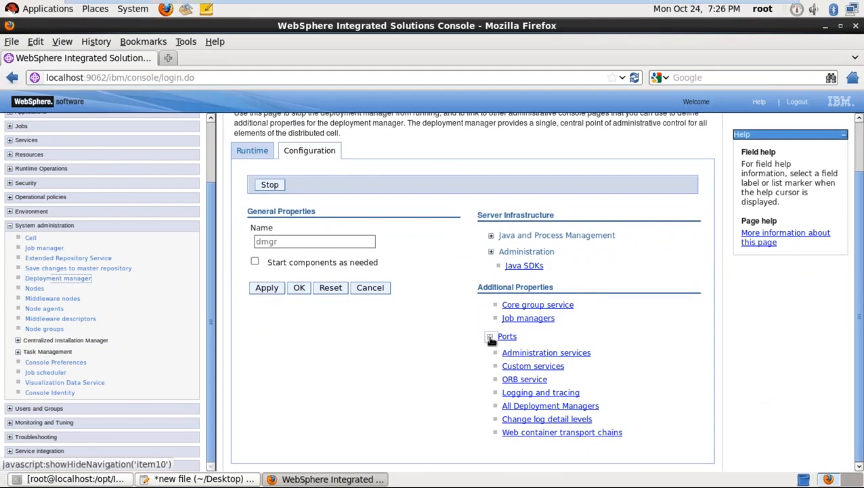
pyautogui.click(490, 337)
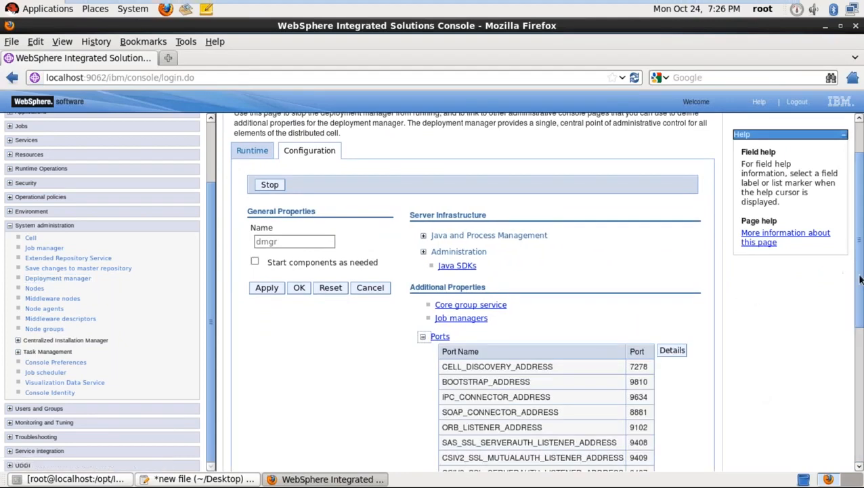
pyautogui.moveTo(860, 280); pyautogui.dragTo(855, 357)
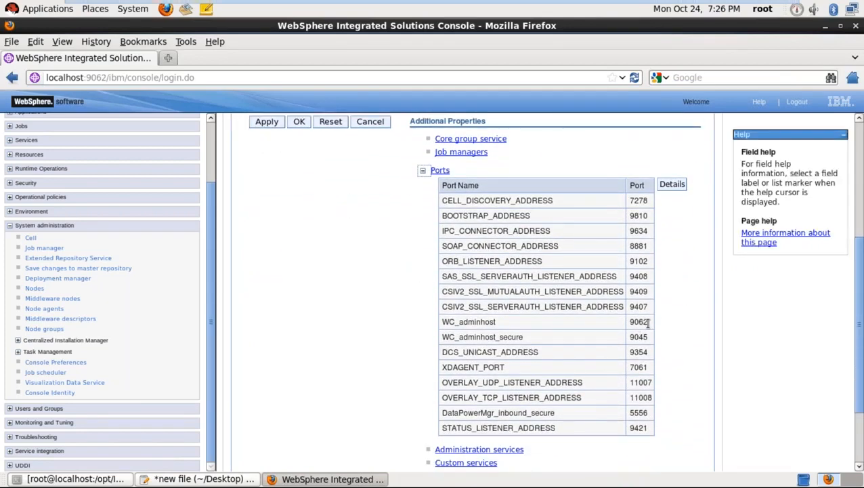
pyautogui.moveTo(648, 323); pyautogui.dragTo(626, 325)
pyautogui.moveTo(648, 337); pyautogui.dragTo(631, 337)
pyautogui.moveTo(647, 246); pyautogui.dragTo(631, 248)
pyautogui.click(599, 255)
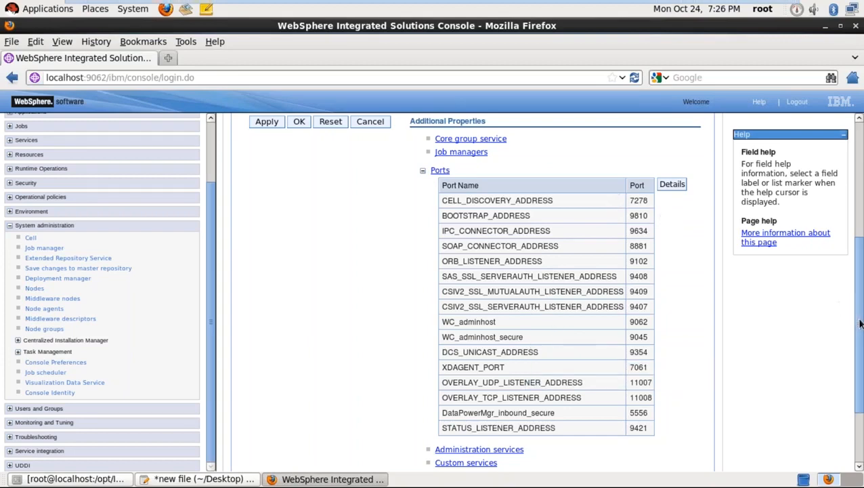
pyautogui.moveTo(860, 323); pyautogui.dragTo(860, 260)
pyautogui.scroll(3, 859, 259)
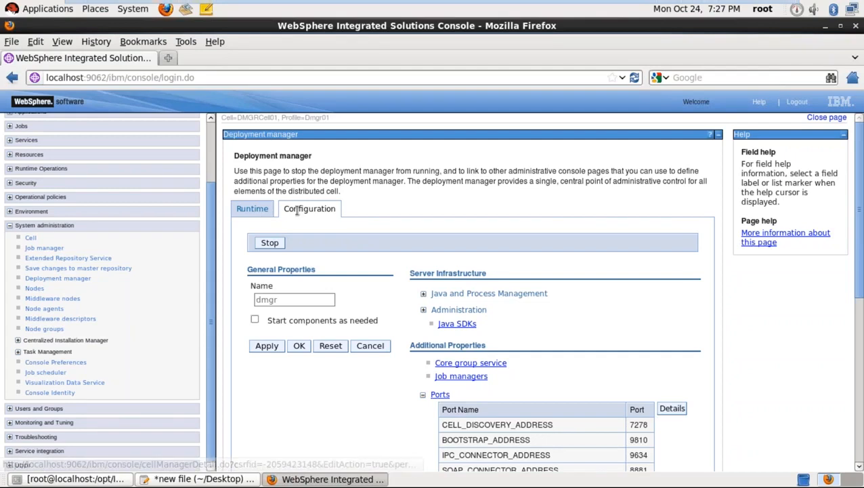
# - Check the deployment manager's Runtime tab showing process ID 4063, then go to the terminal
pyautogui.click(266, 213)
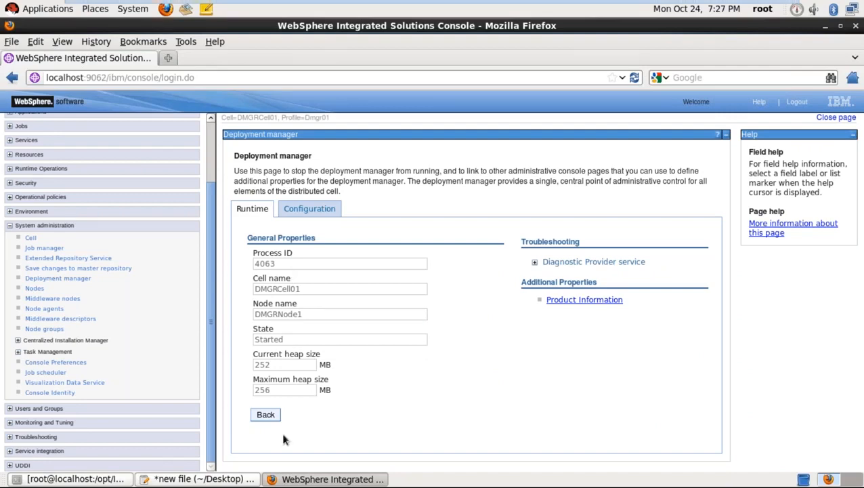
pyautogui.click(108, 479)
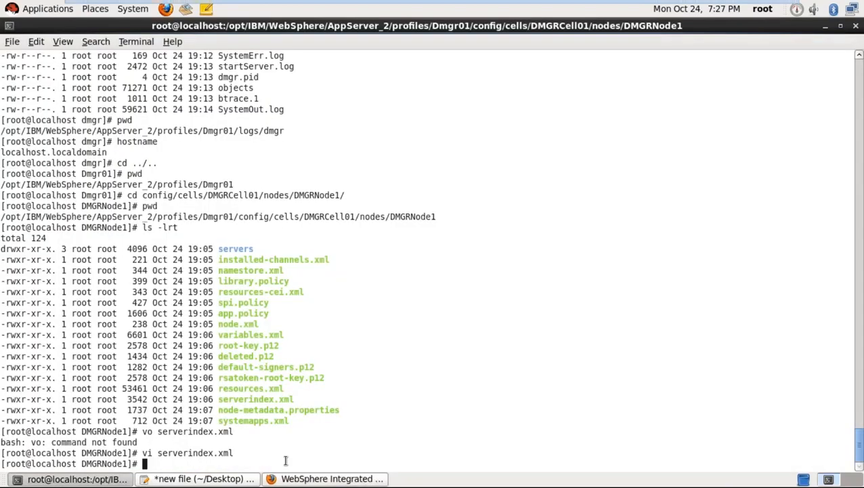
# - Run ps -ef |grep dmgr to confirm dmgr process 4063, then return to the console
pyautogui.write('ps -ef |grep dmgr')
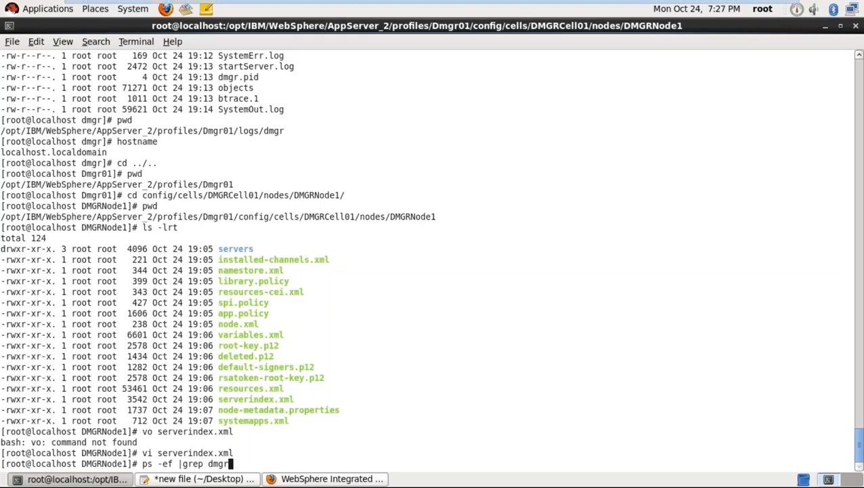
pyautogui.press('Return')
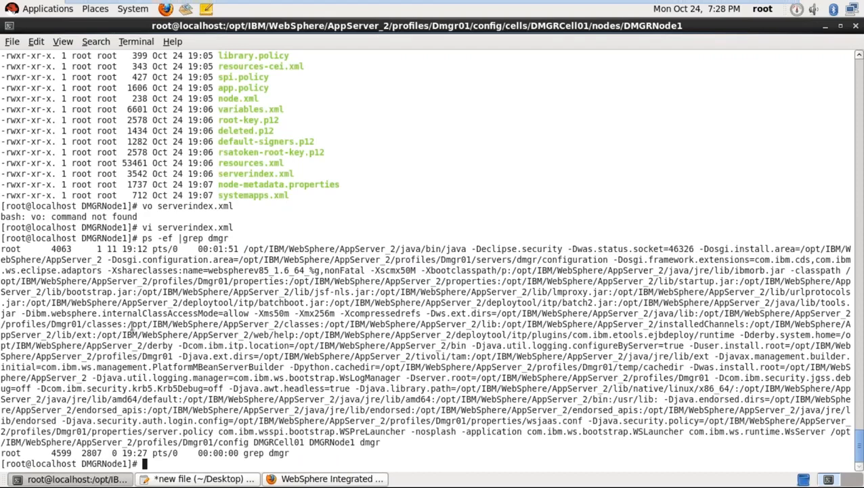
pyautogui.click(295, 479)
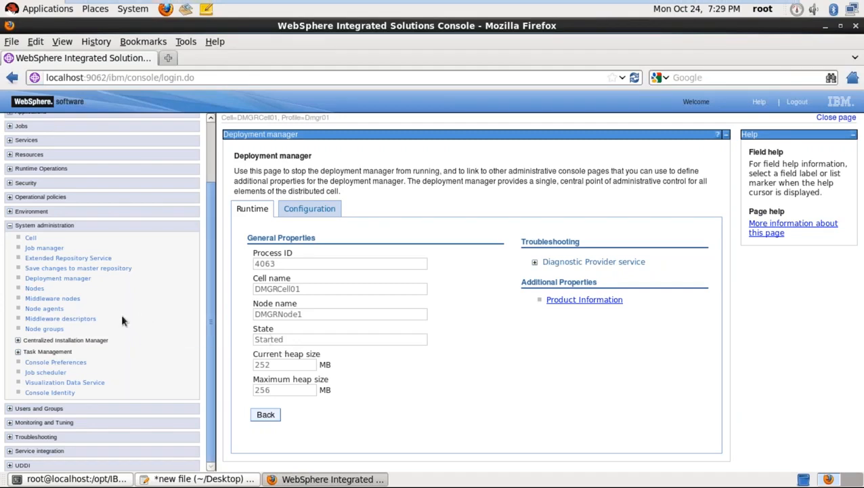
# - Open node DMGRNode1's Local Topology, expanding DMGRNode1 and Servers to reveal the dmgr server
pyautogui.click(35, 289)
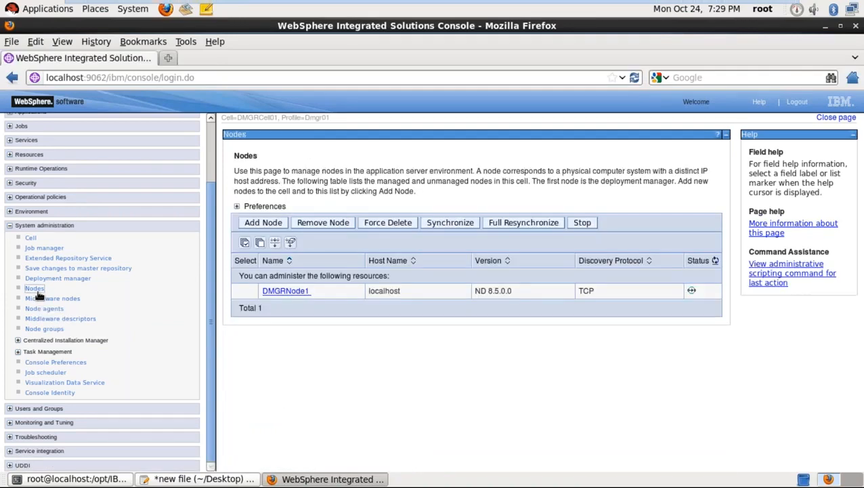
pyautogui.click(281, 295)
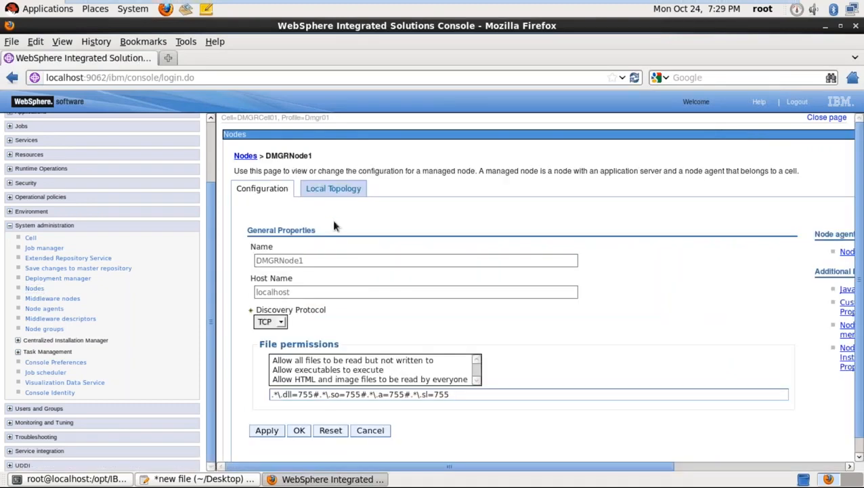
pyautogui.click(331, 191)
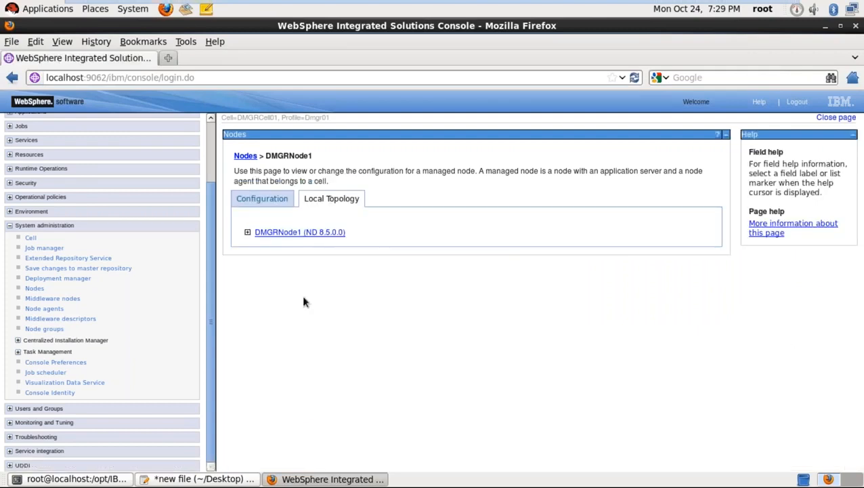
pyautogui.click(248, 232)
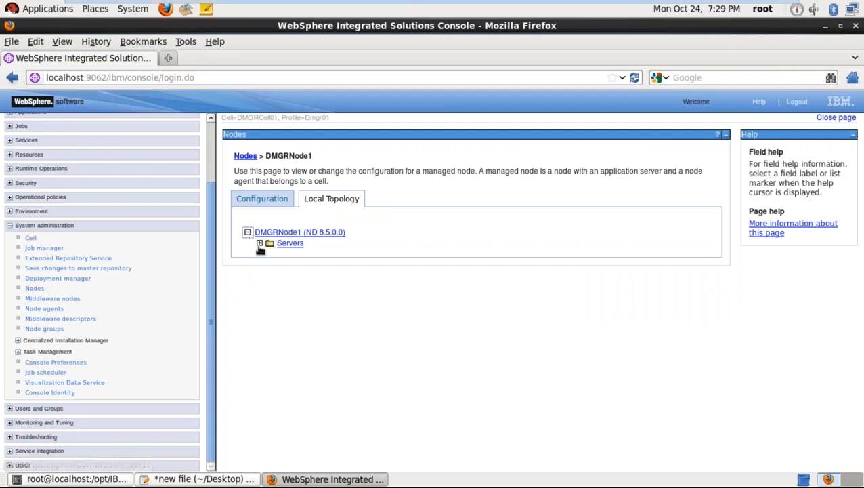
pyautogui.click(260, 243)
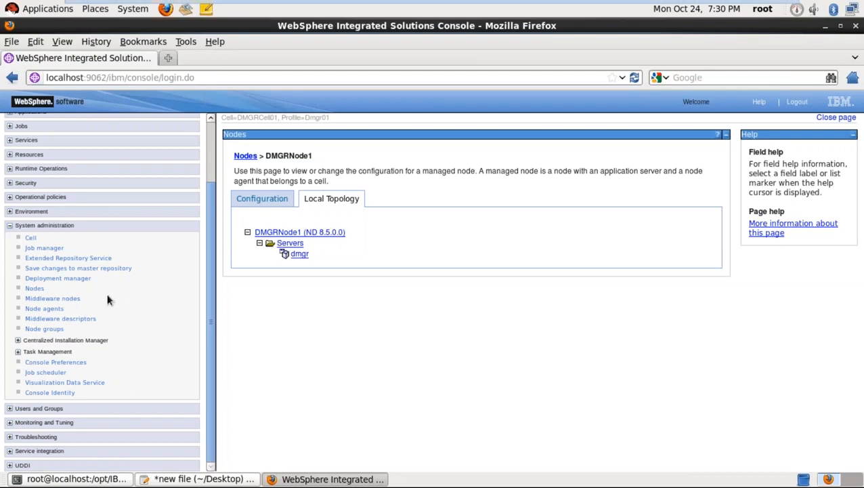
pyautogui.click(10, 226)
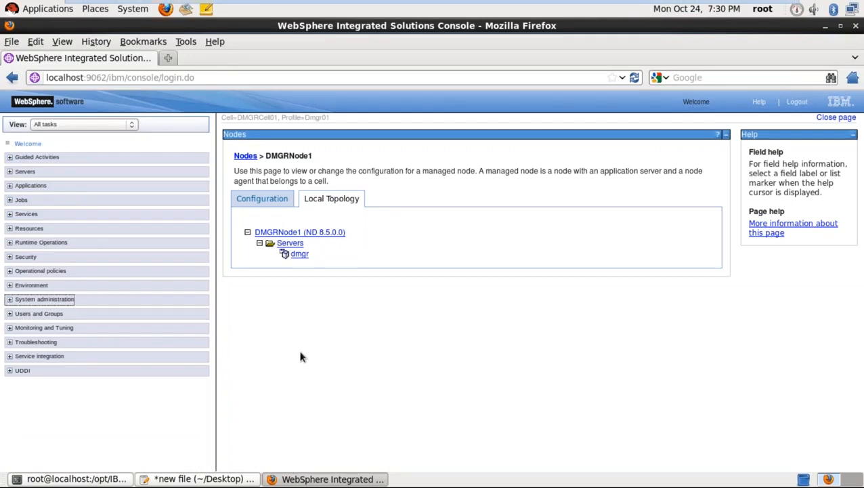
# - Open DMGRNode1's Configuration tab and scroll sideways to review host, discovery protocol and properties
pyautogui.click(263, 202)
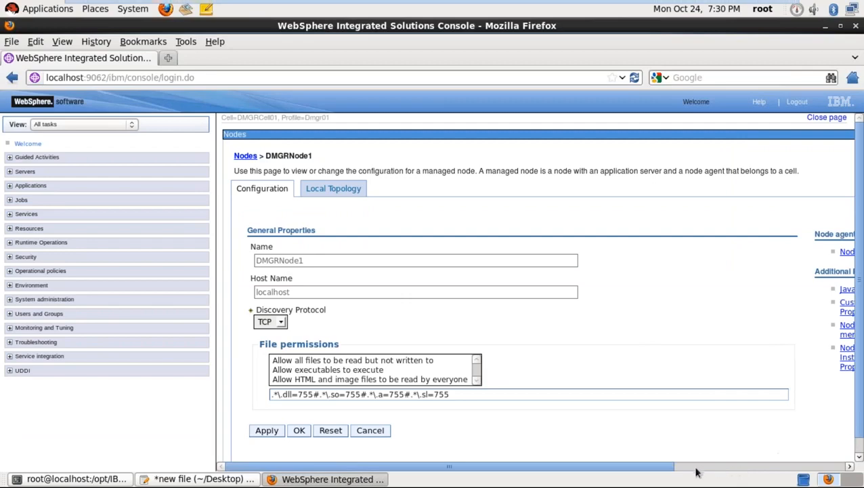
pyautogui.hscroll(5, 681, 459)
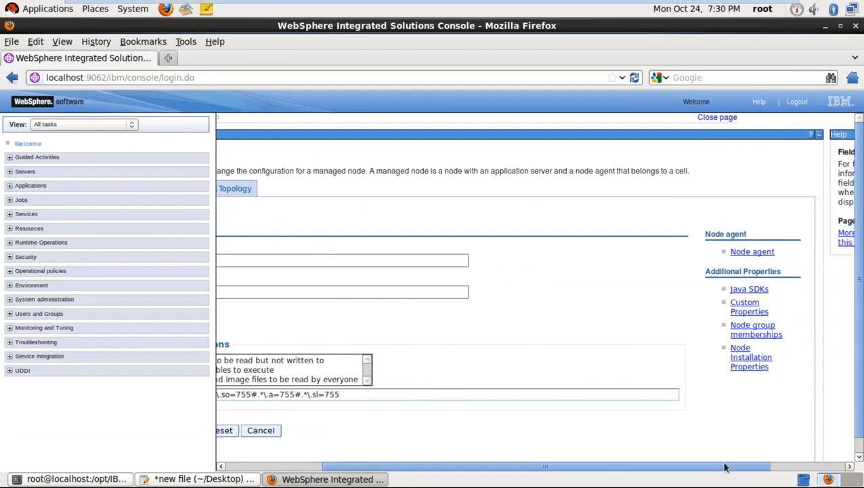
pyautogui.moveTo(722, 468); pyautogui.dragTo(518, 444)
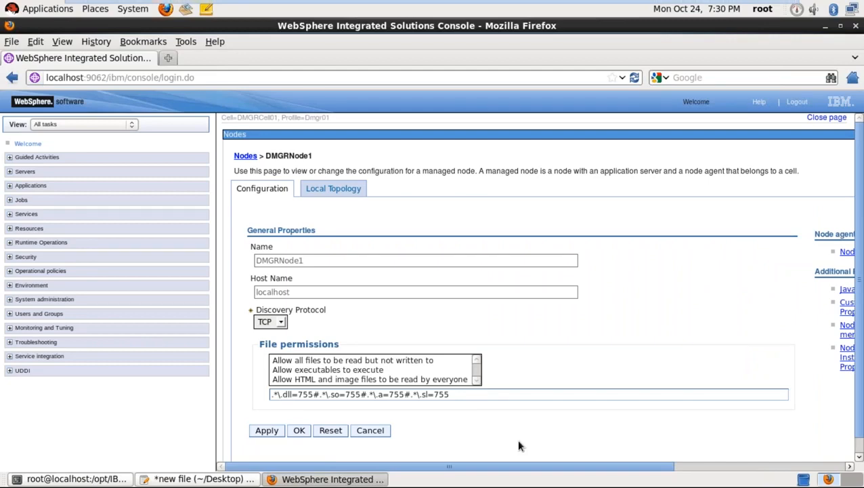
# - Show the field help tooltip for DMGRNode1's Discovery Protocol setting
pyautogui.click(169, 58)
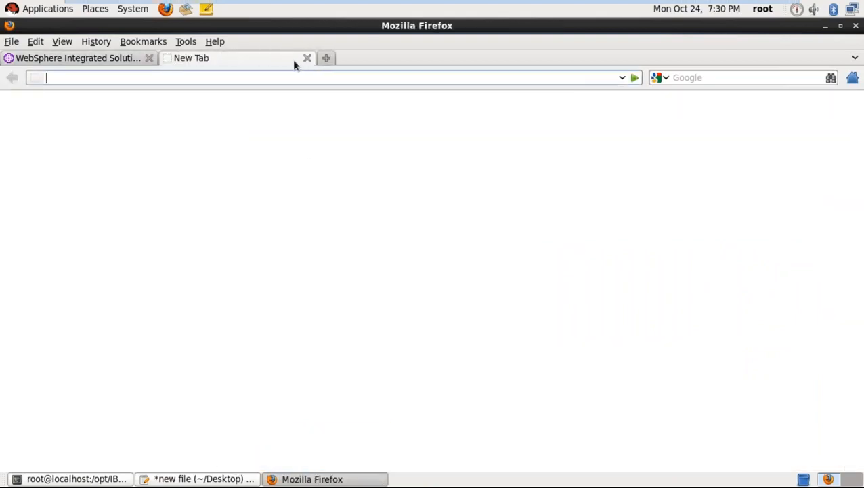
pyautogui.click(304, 62)
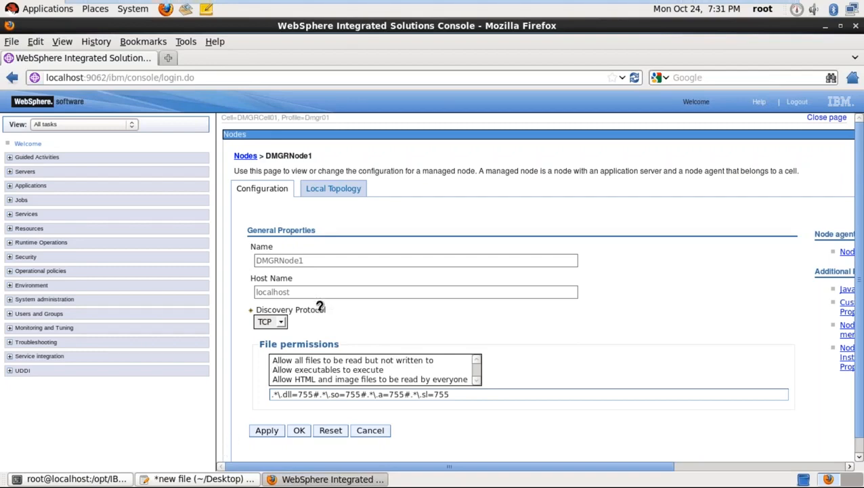
# - Return to the root@localhost terminal and enter cd ../../.. at the DMGRNode1 prompt
pyautogui.moveTo(319, 306)
pyautogui.click(114, 479)
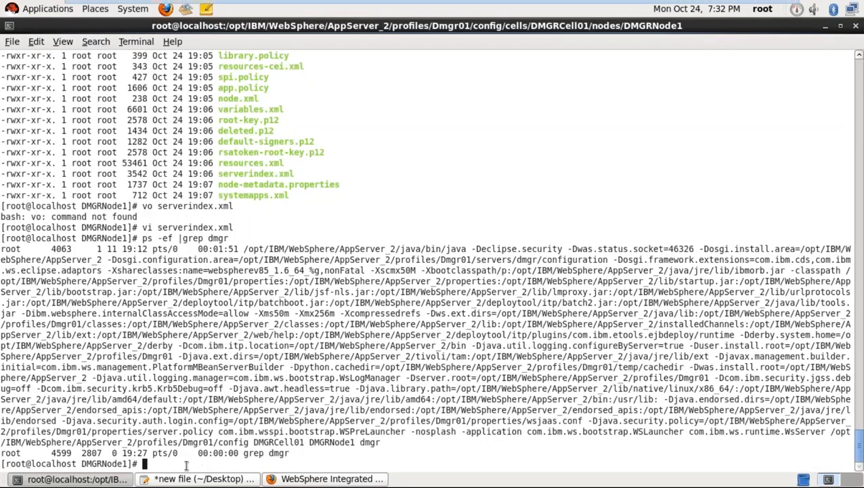
pyautogui.write('cd ../../..')
# - Climb through cells and profiles to /opt/IBM/WebSphere, then type kill -9 4063
pyautogui.press('Return')
pyautogui.write('cd ../..')
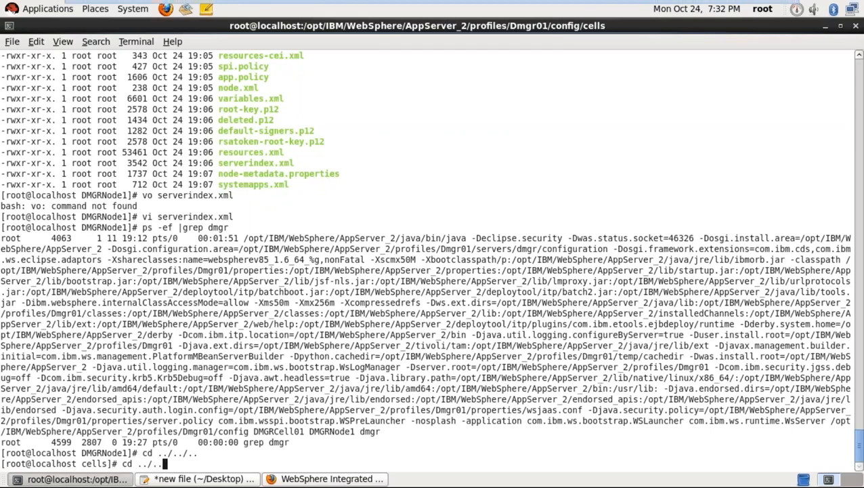
pyautogui.write('/..')
pyautogui.press('Return')
pyautogui.write('cd ..')
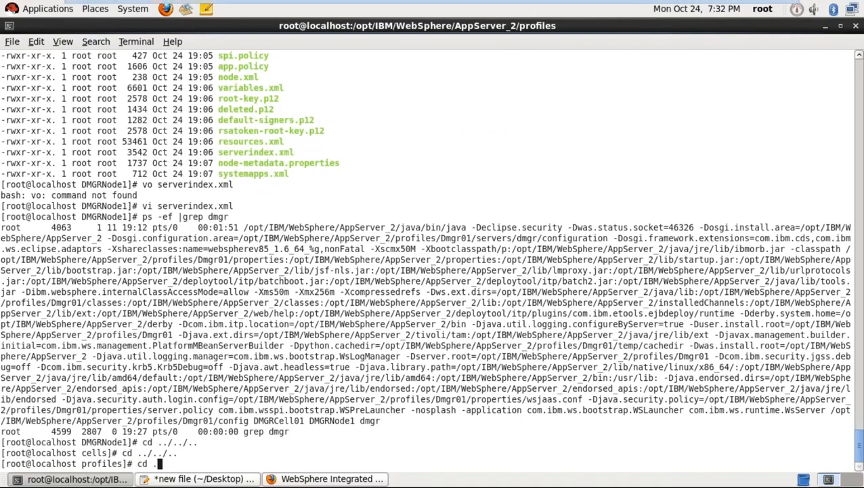
pyautogui.write('/../.')
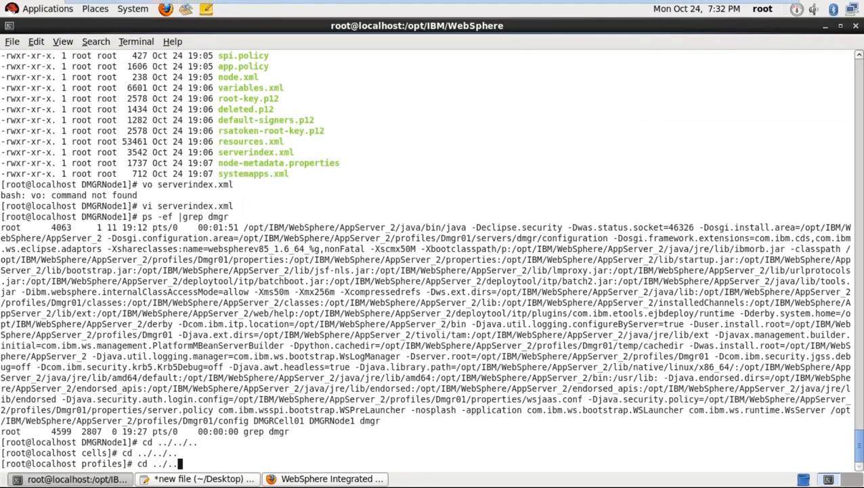
pyautogui.press('Return')
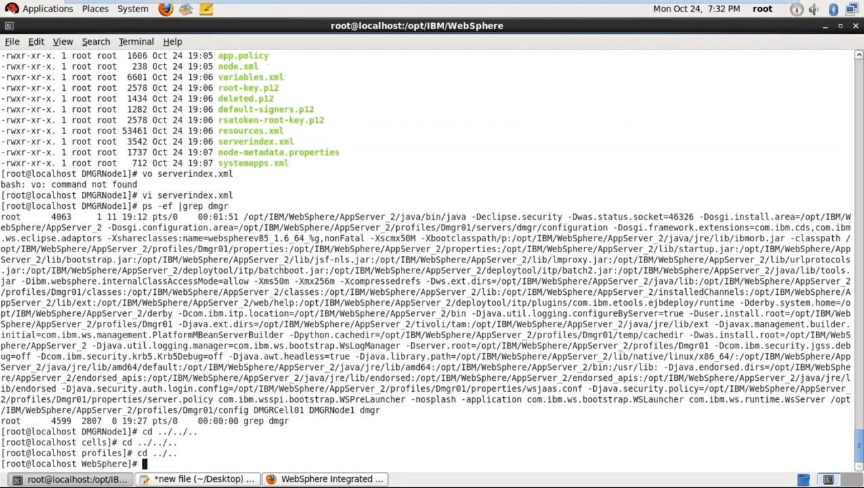
pyautogui.write('kill -9 4063')
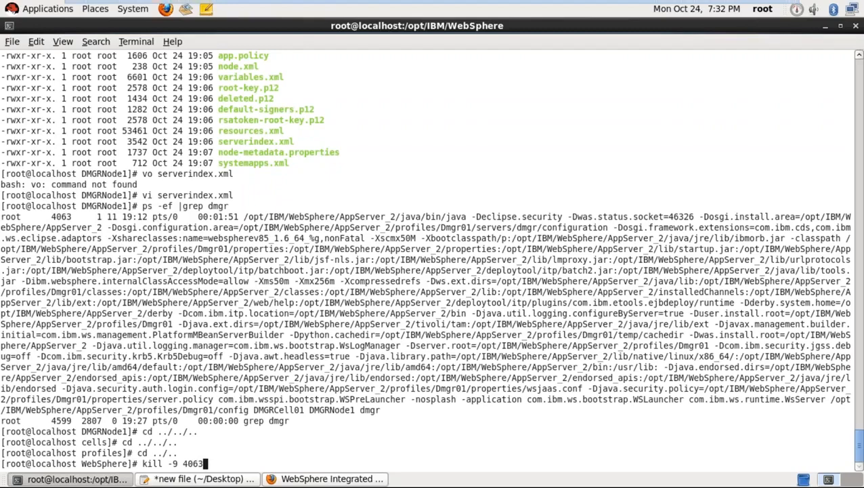